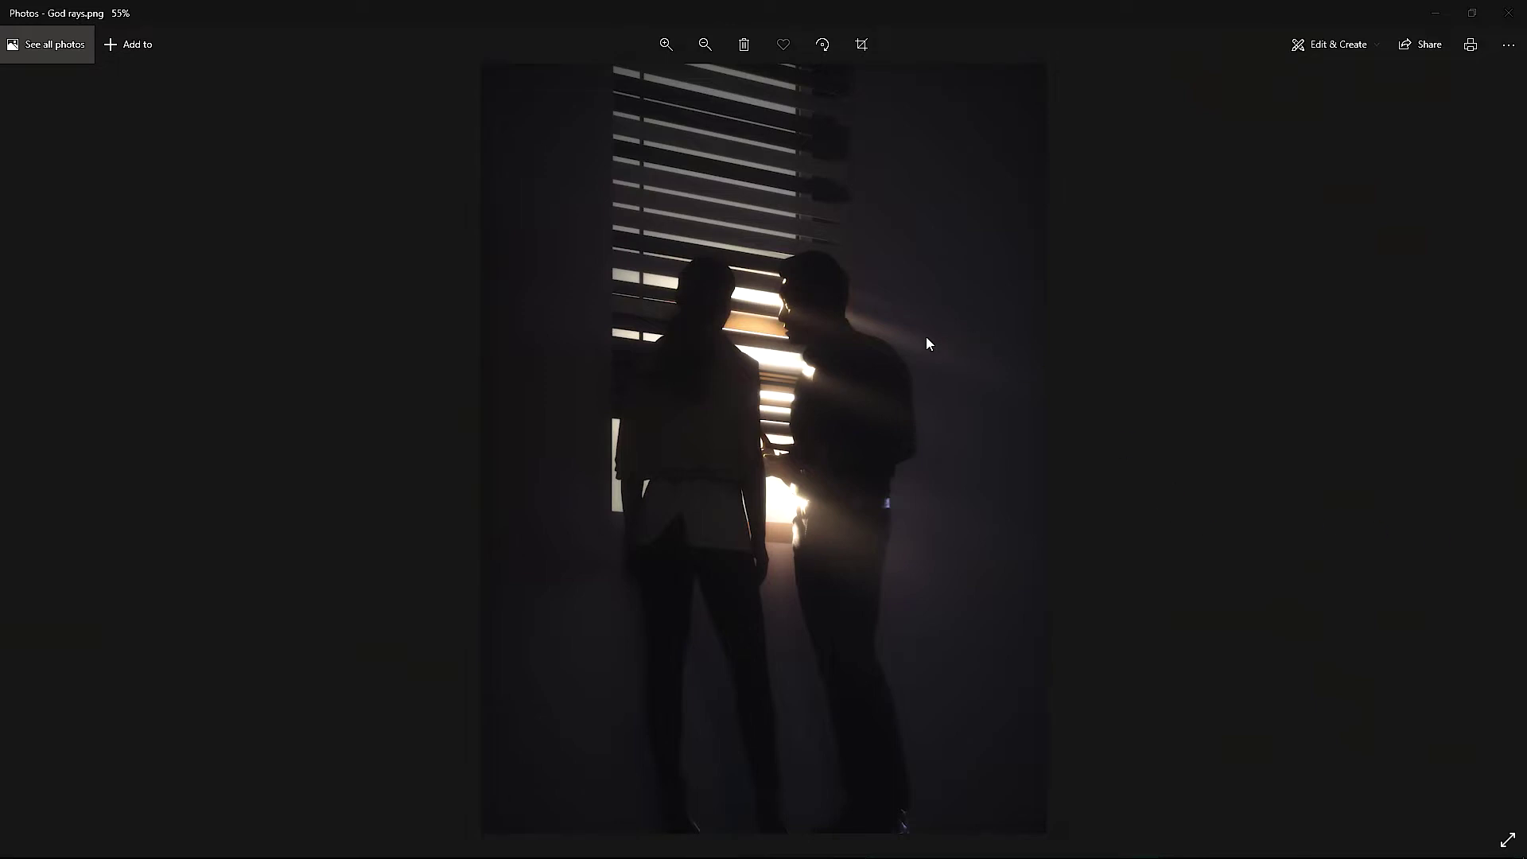
- Zoom into the God rays.png reference photo of the figures against slatted blinds
scroll(885, 332, up, 3)
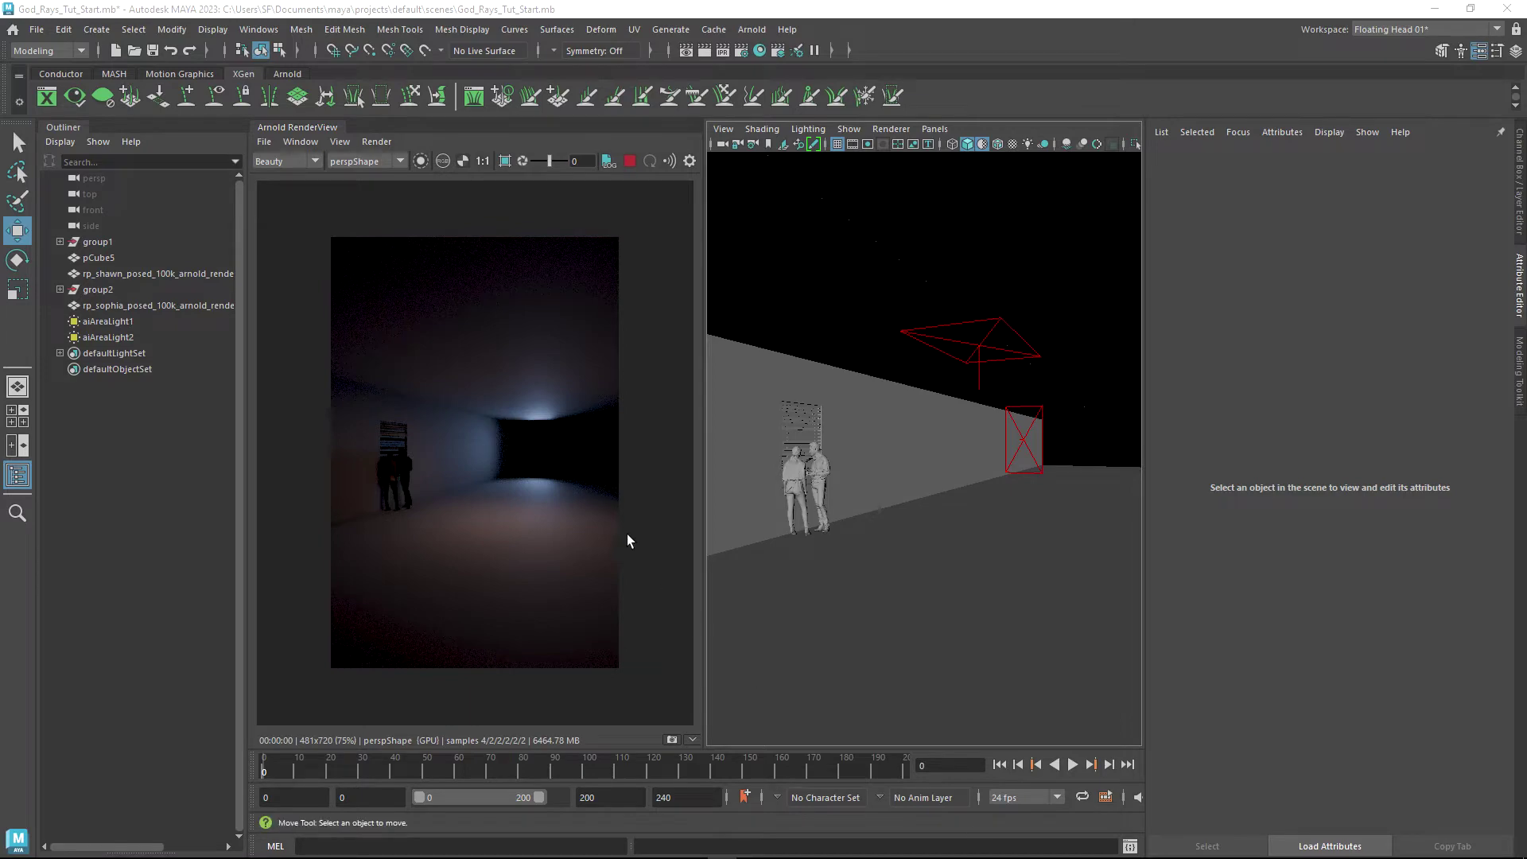
scroll(1026, 555, up, 3)
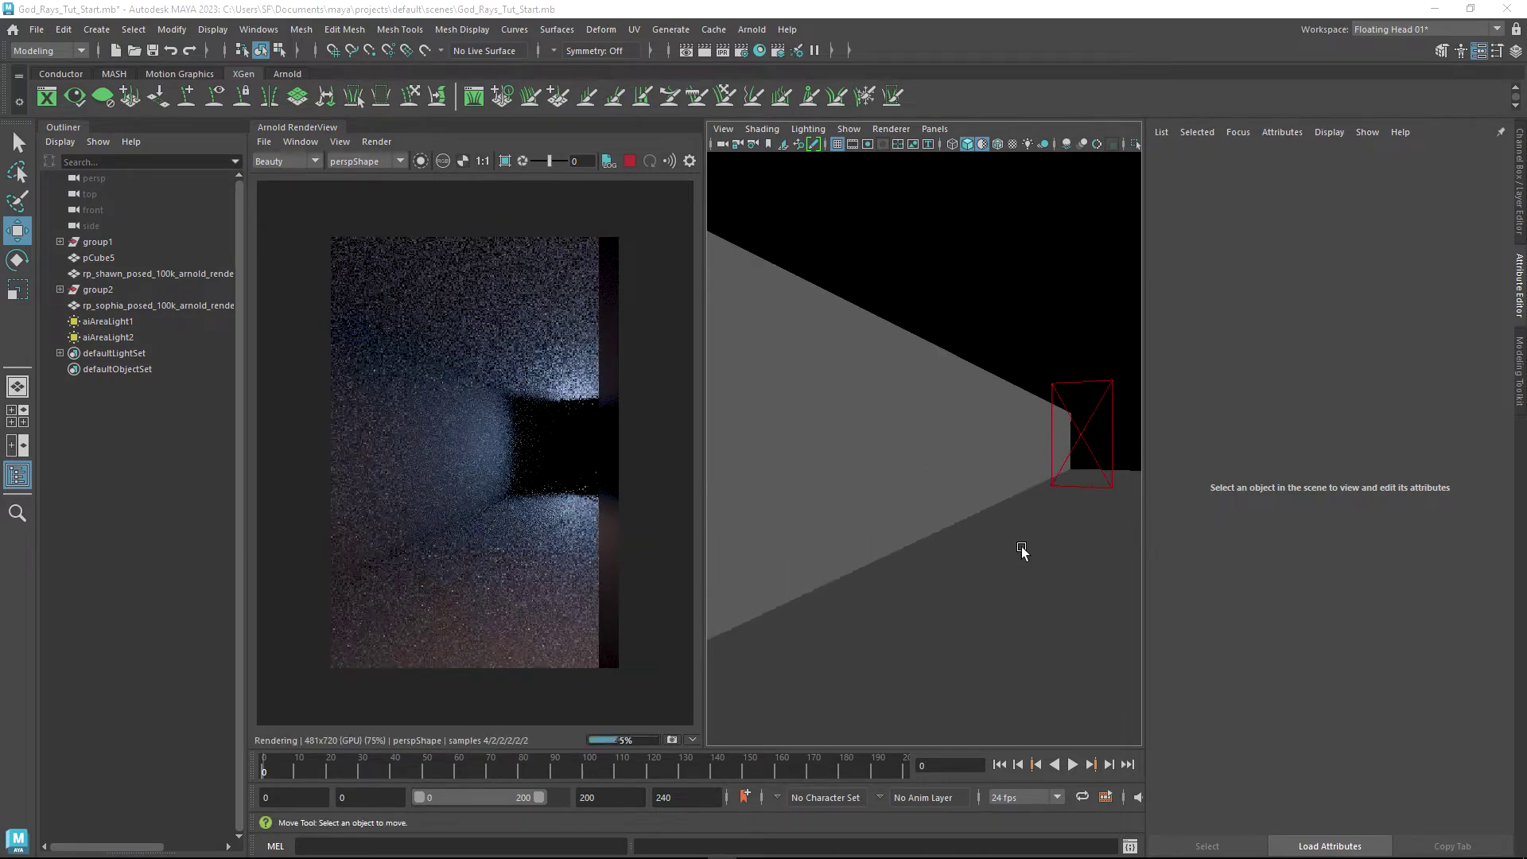
scroll(796, 431, down, 2)
scroll(1002, 519, up, 2)
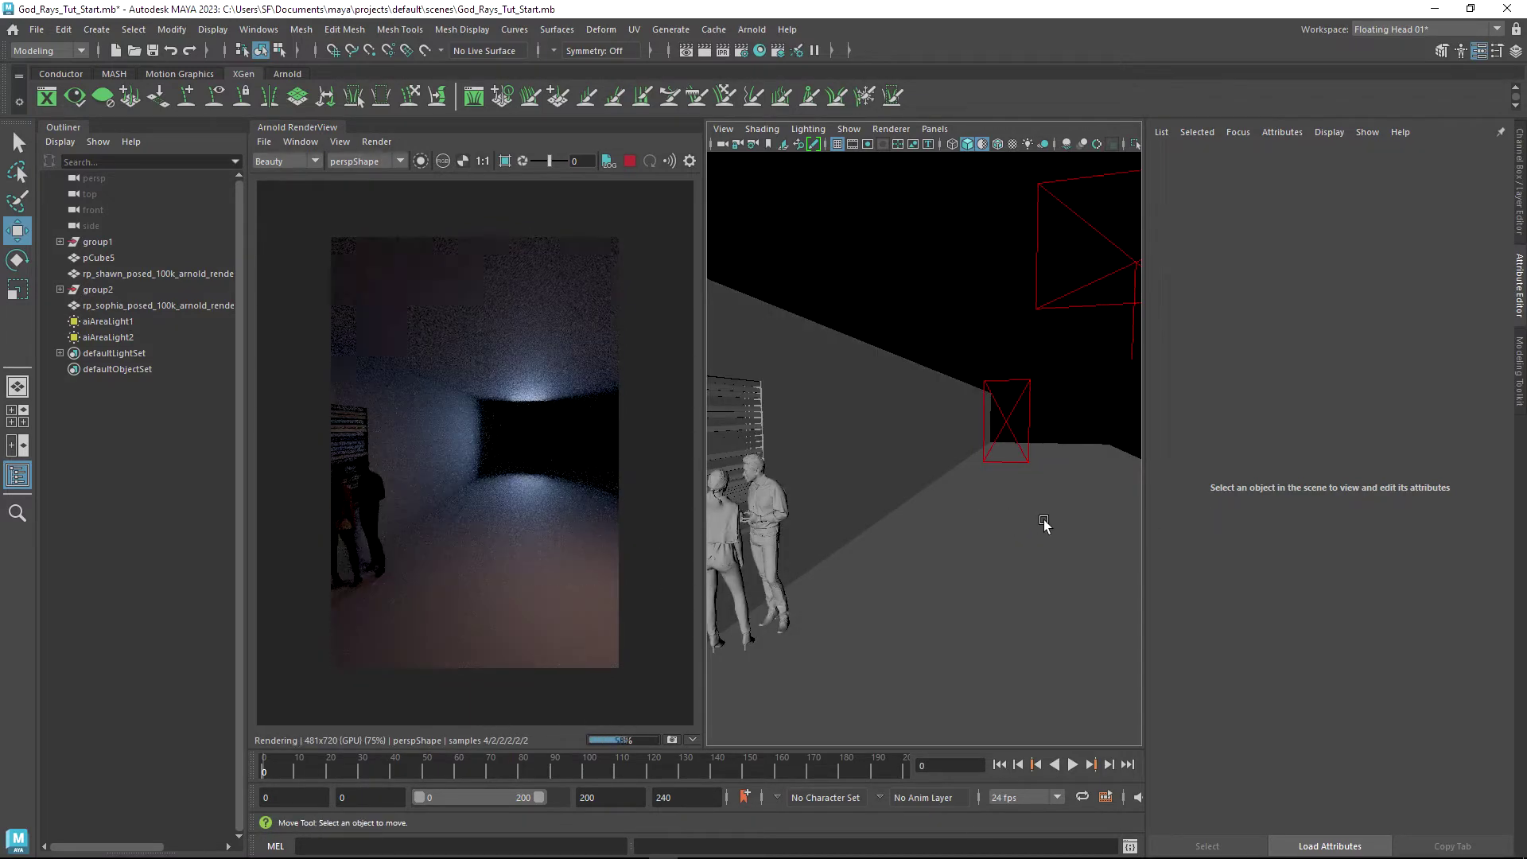
scroll(1034, 511, up, 1)
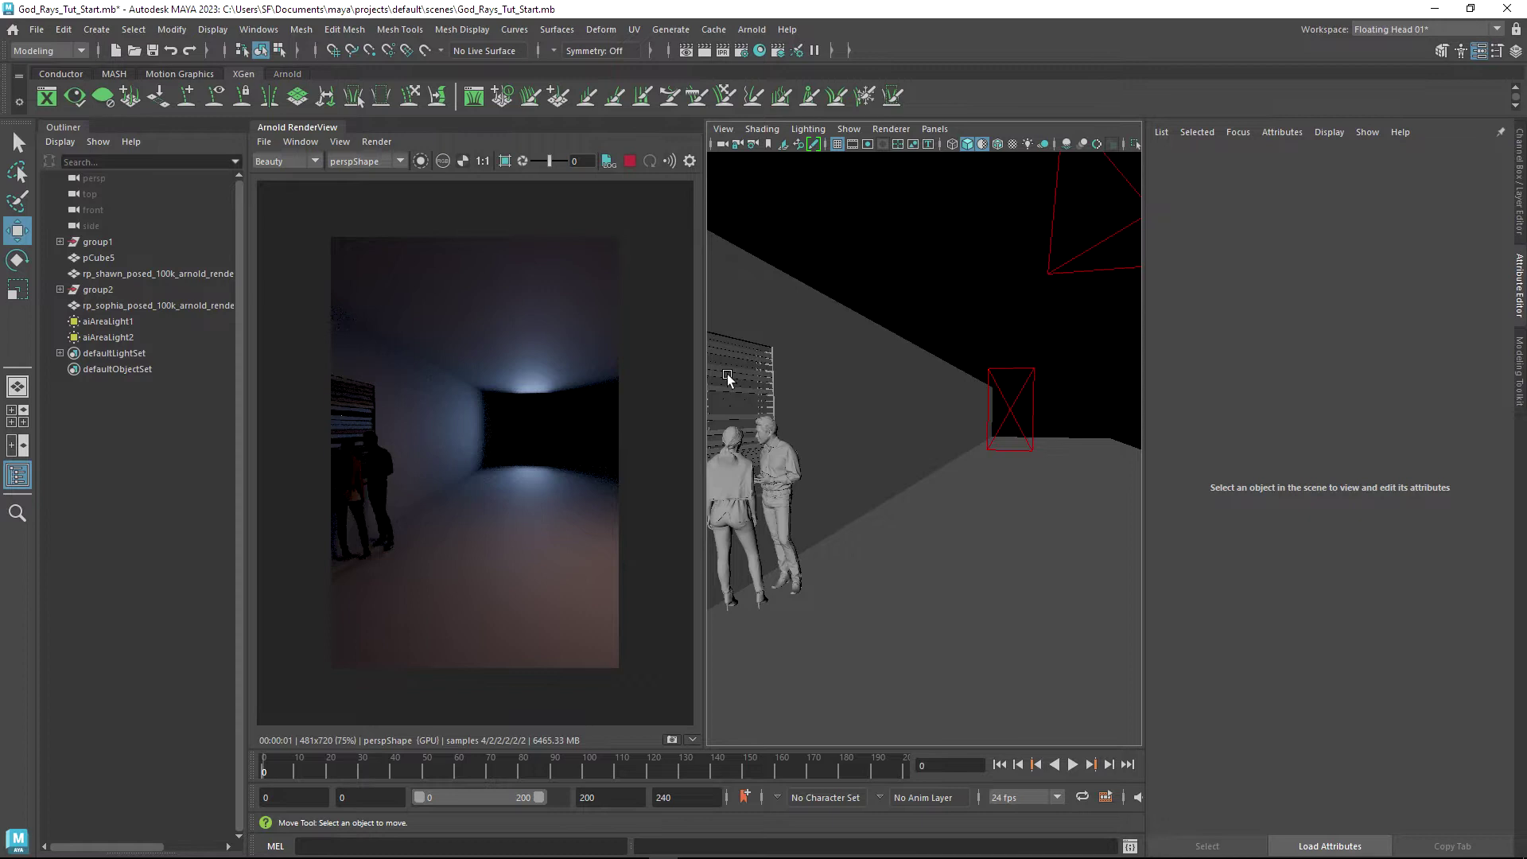
click(258, 30)
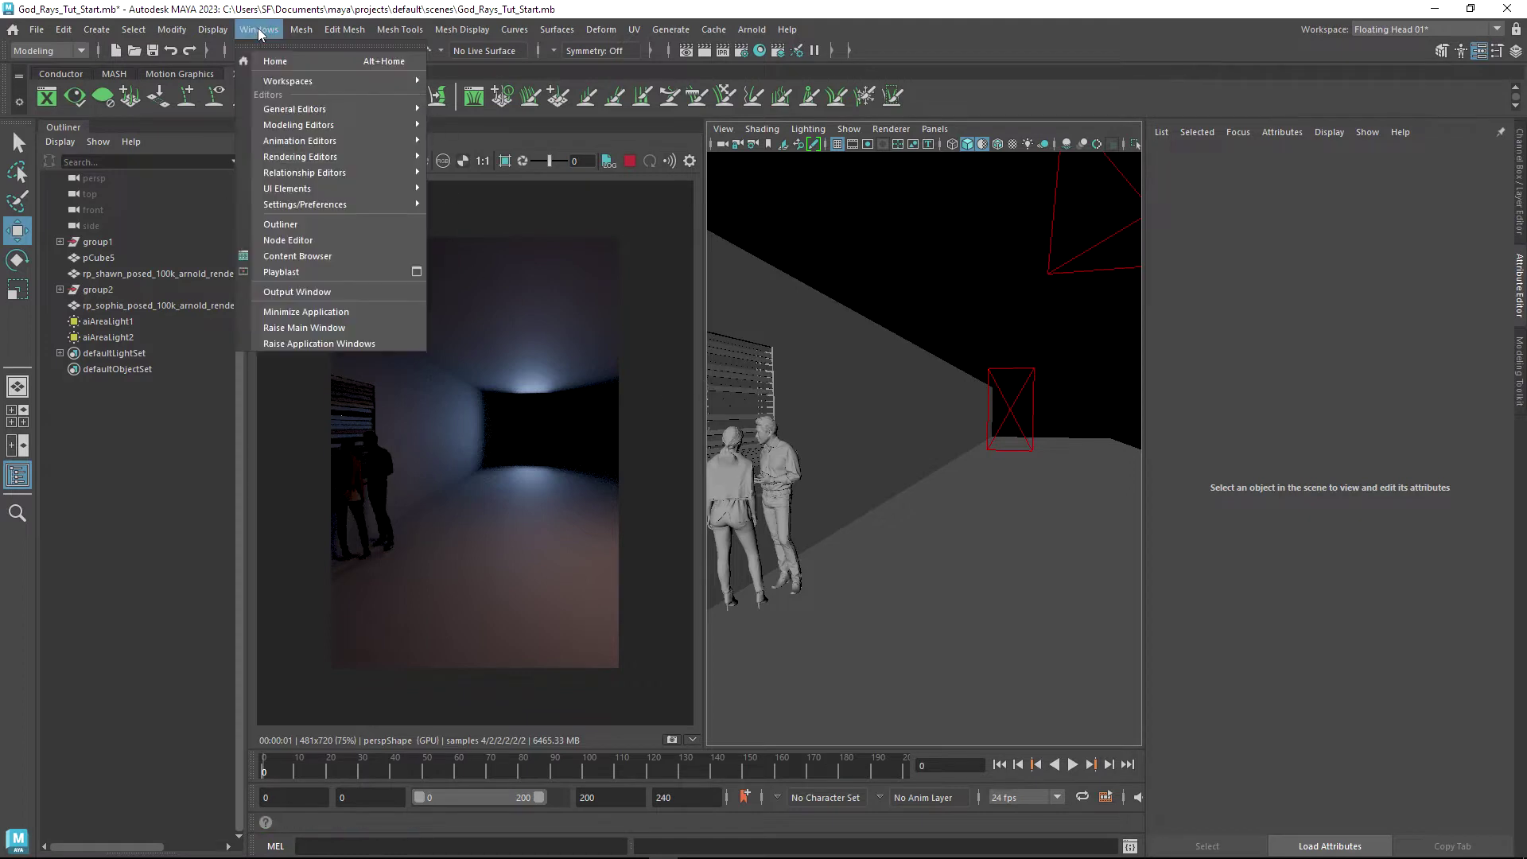
click(317, 260)
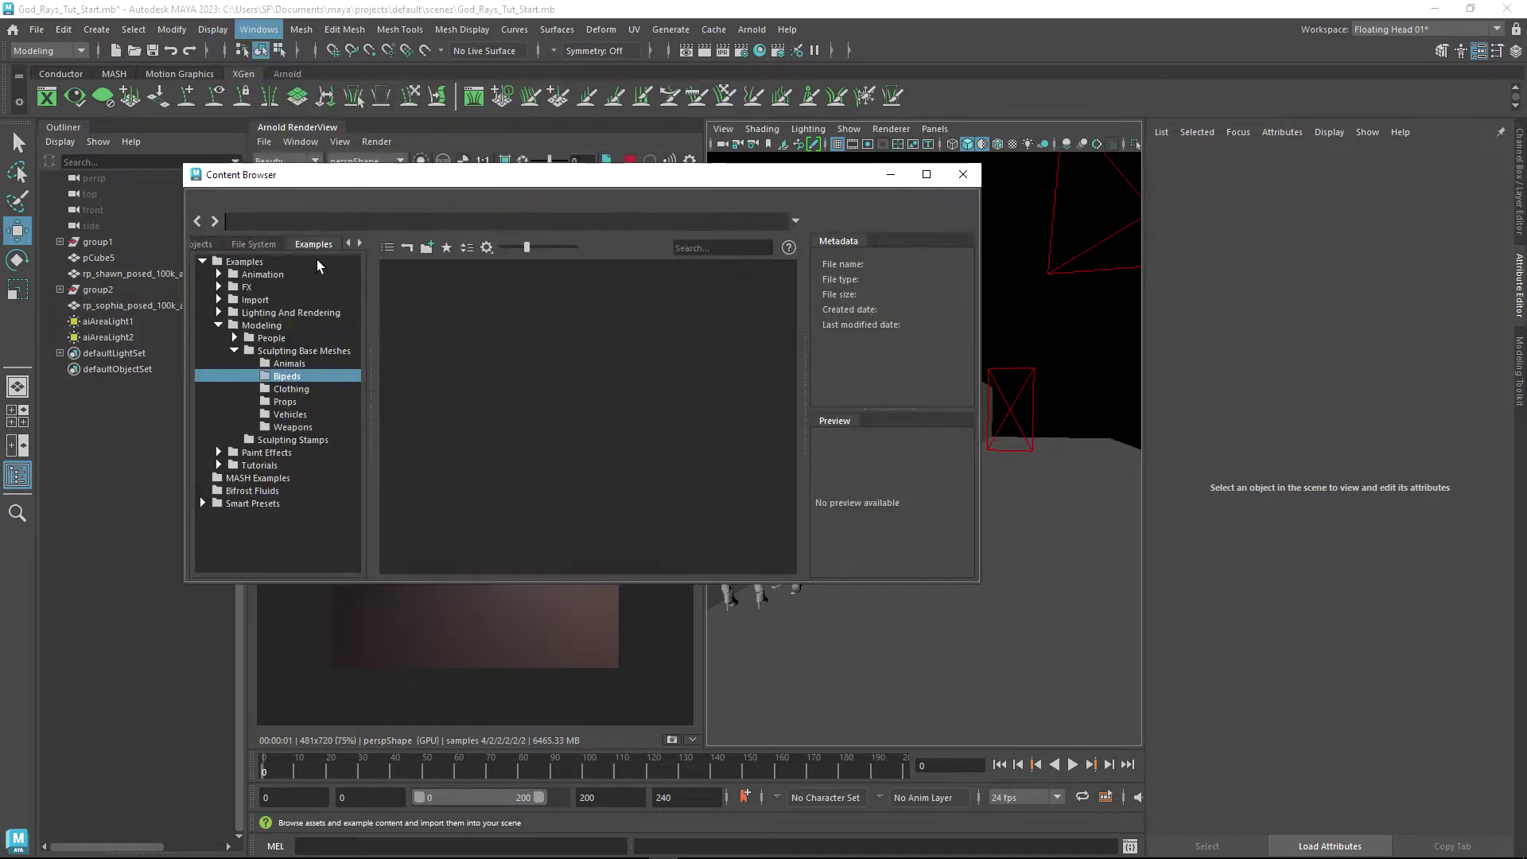
click(288, 322)
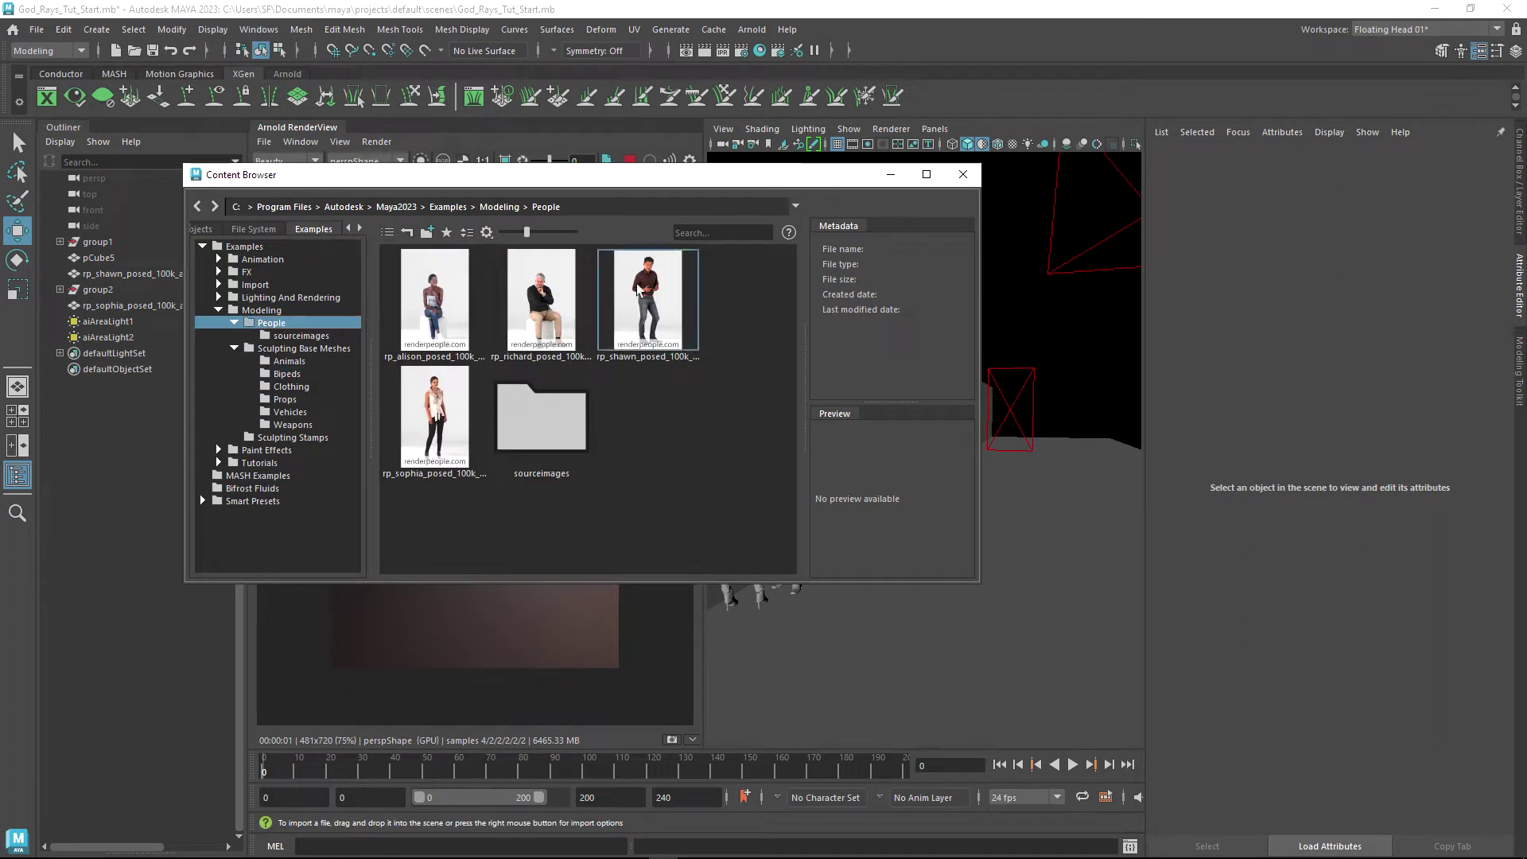
click(962, 175)
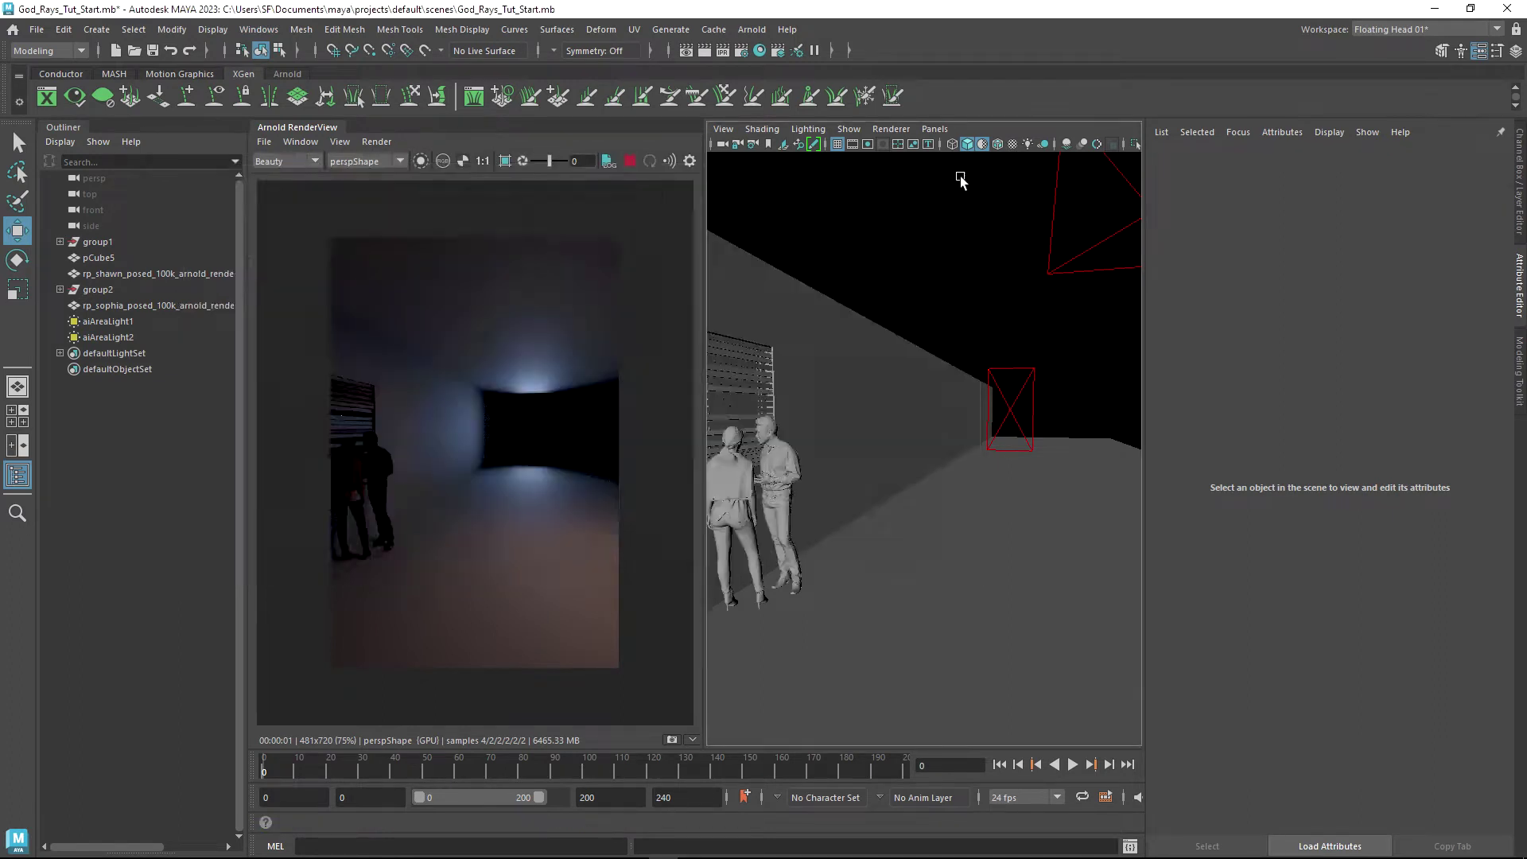
click(1029, 401)
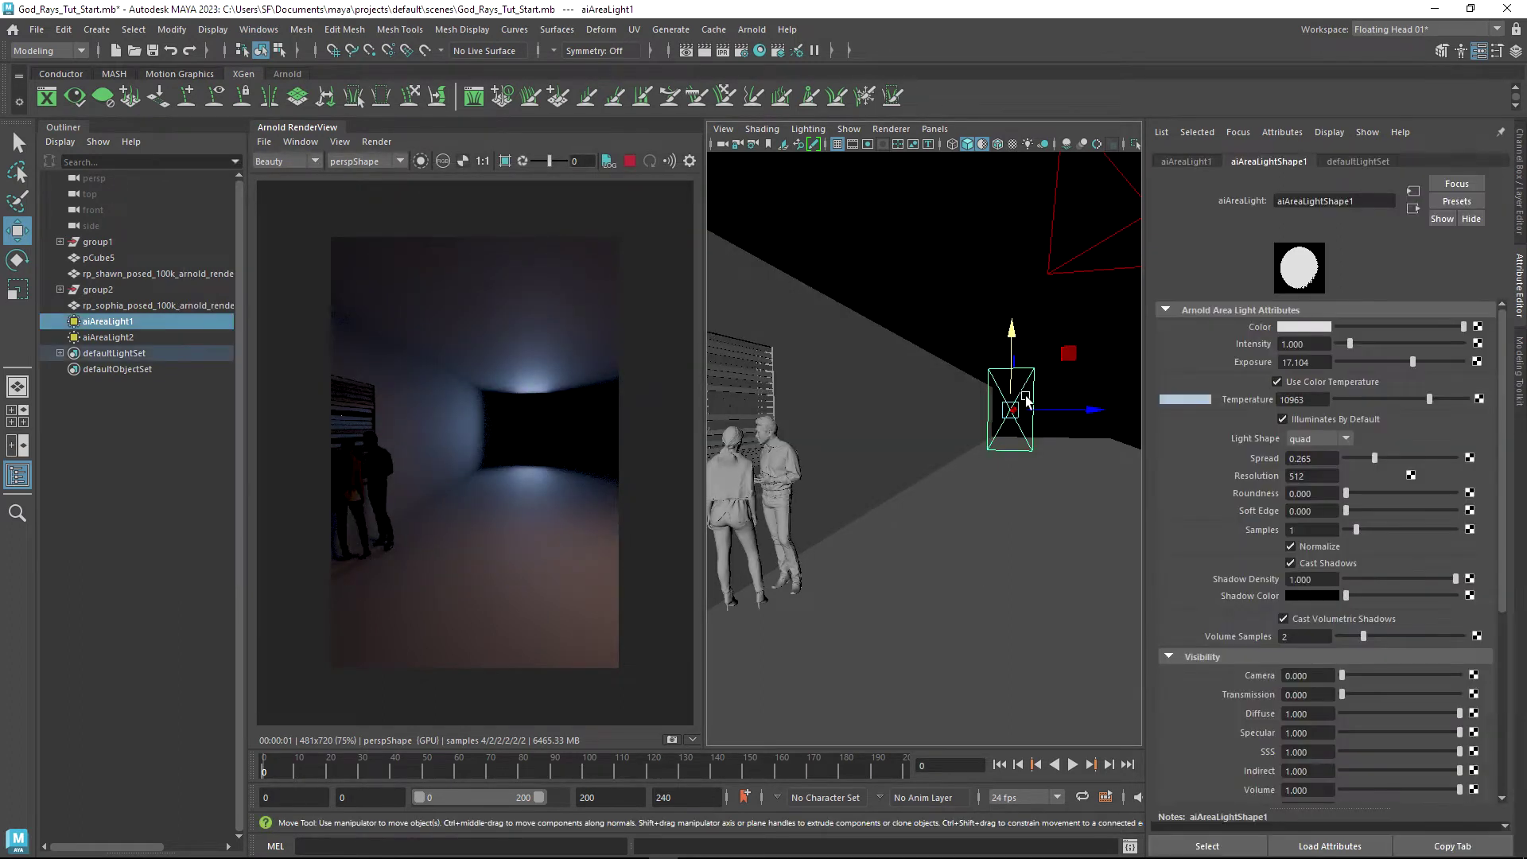
scroll(1056, 398, down, 3)
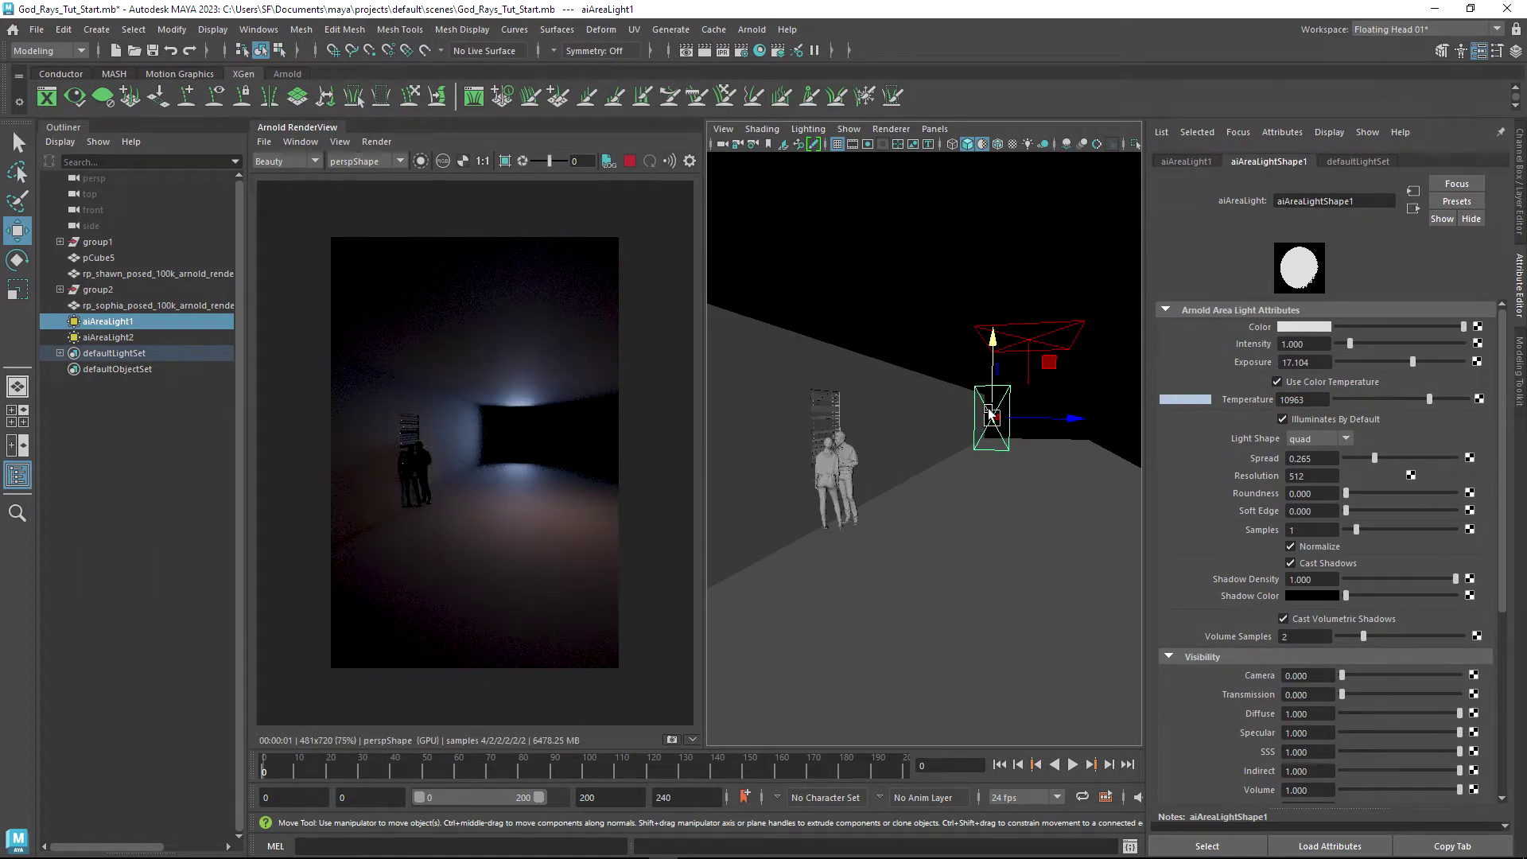
click(1048, 337)
scroll(920, 443, up, 5)
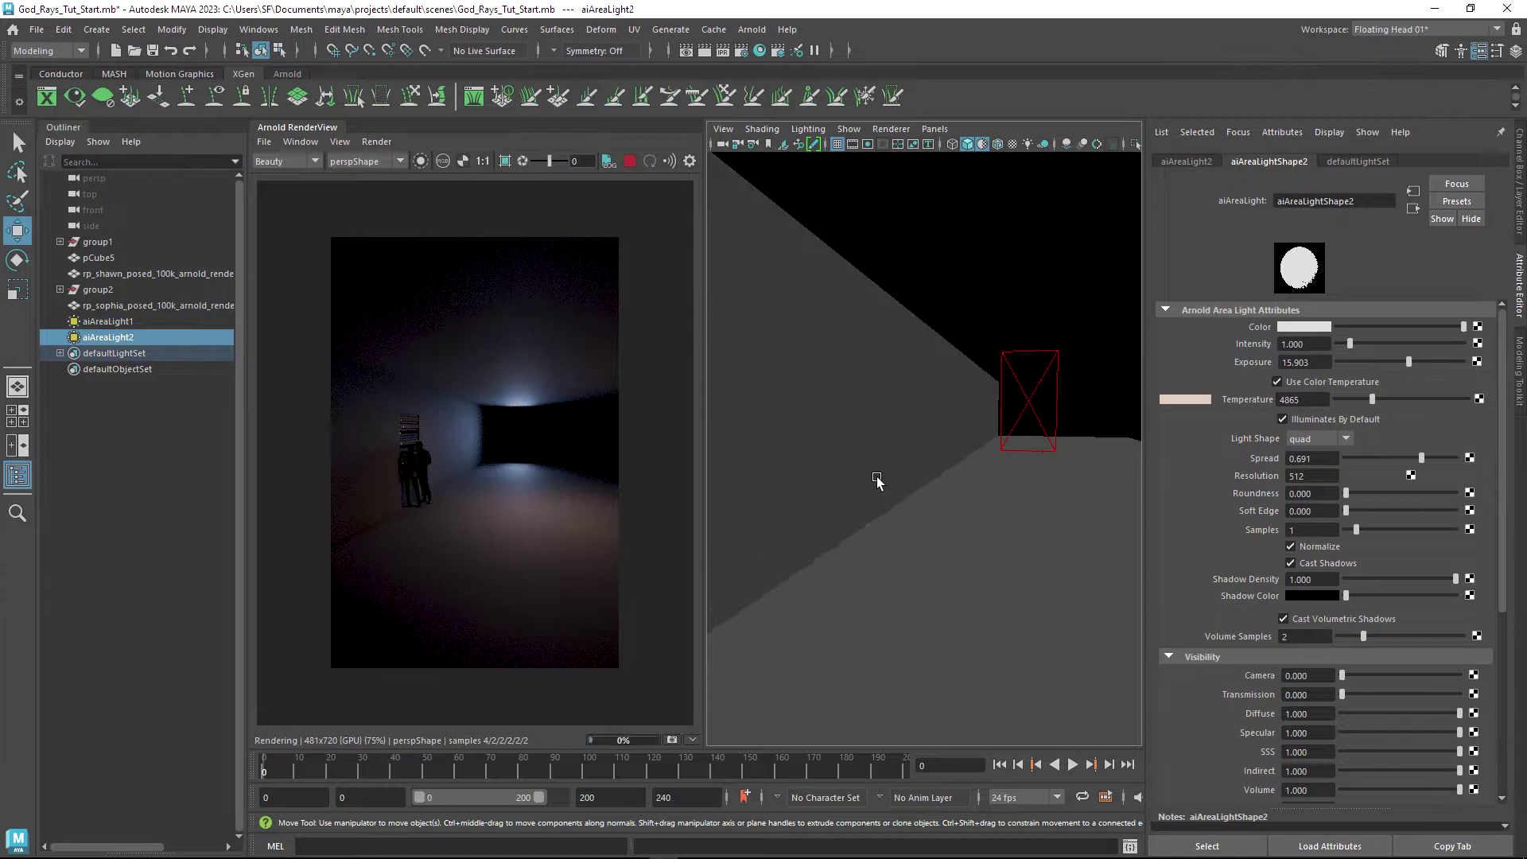
mouse_move(904, 469)
alt+mouse_down()
mouse_move(959, 456)
mouse_move(925, 454)
alt+mouse_up()
alt+right_drag(925, 455, 891, 382)
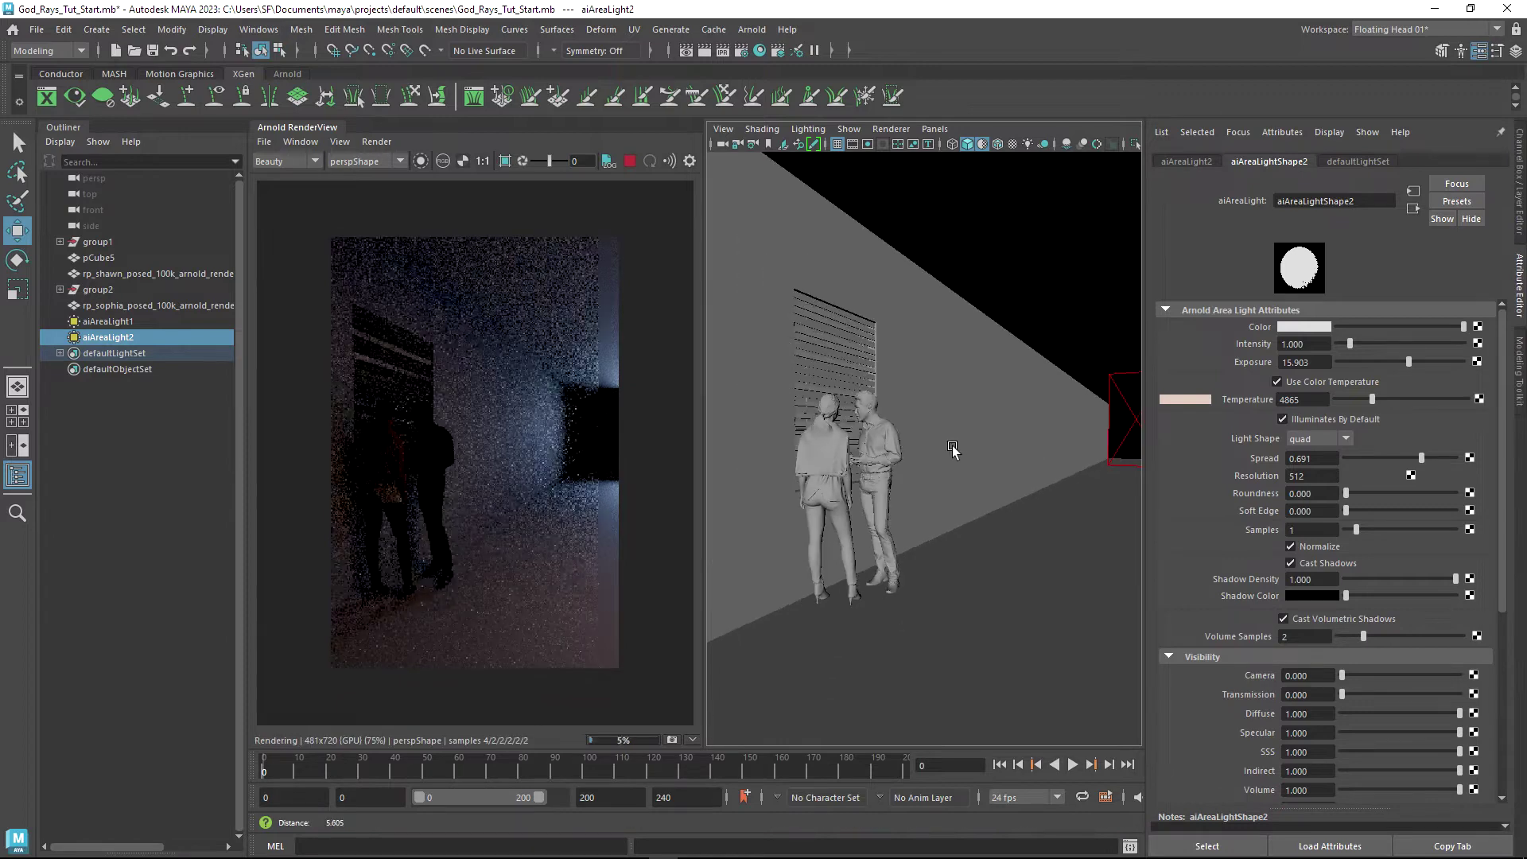
- Create an Arnold area light, scale it up, tilt it -45° and raise it above the figures
click(752, 29)
mouse_move(805, 111)
click(986, 113)
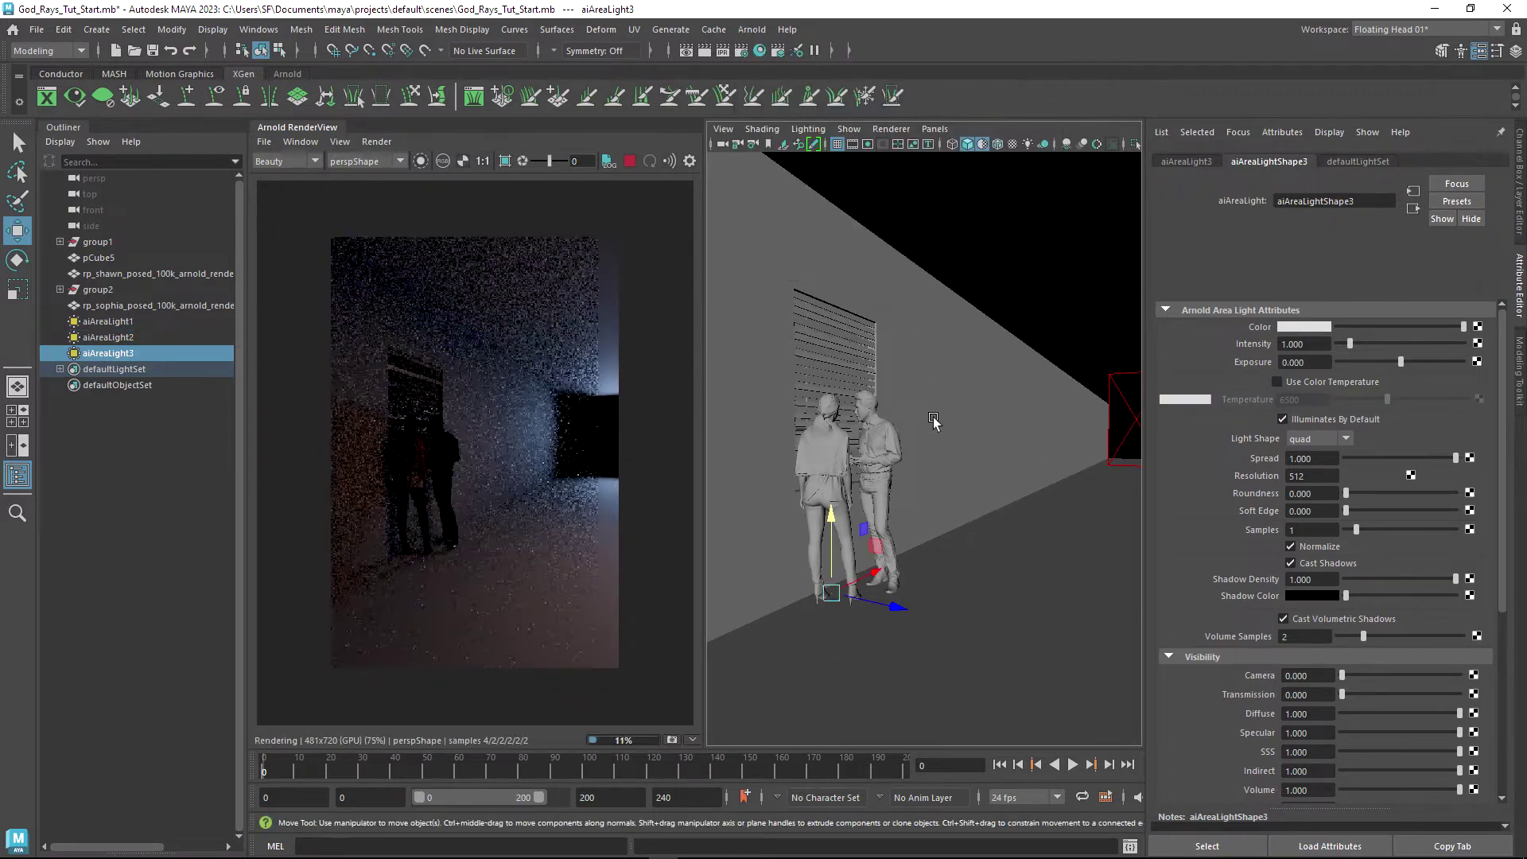
key(r)
drag(831, 592, 1079, 571)
key(4)
key(e)
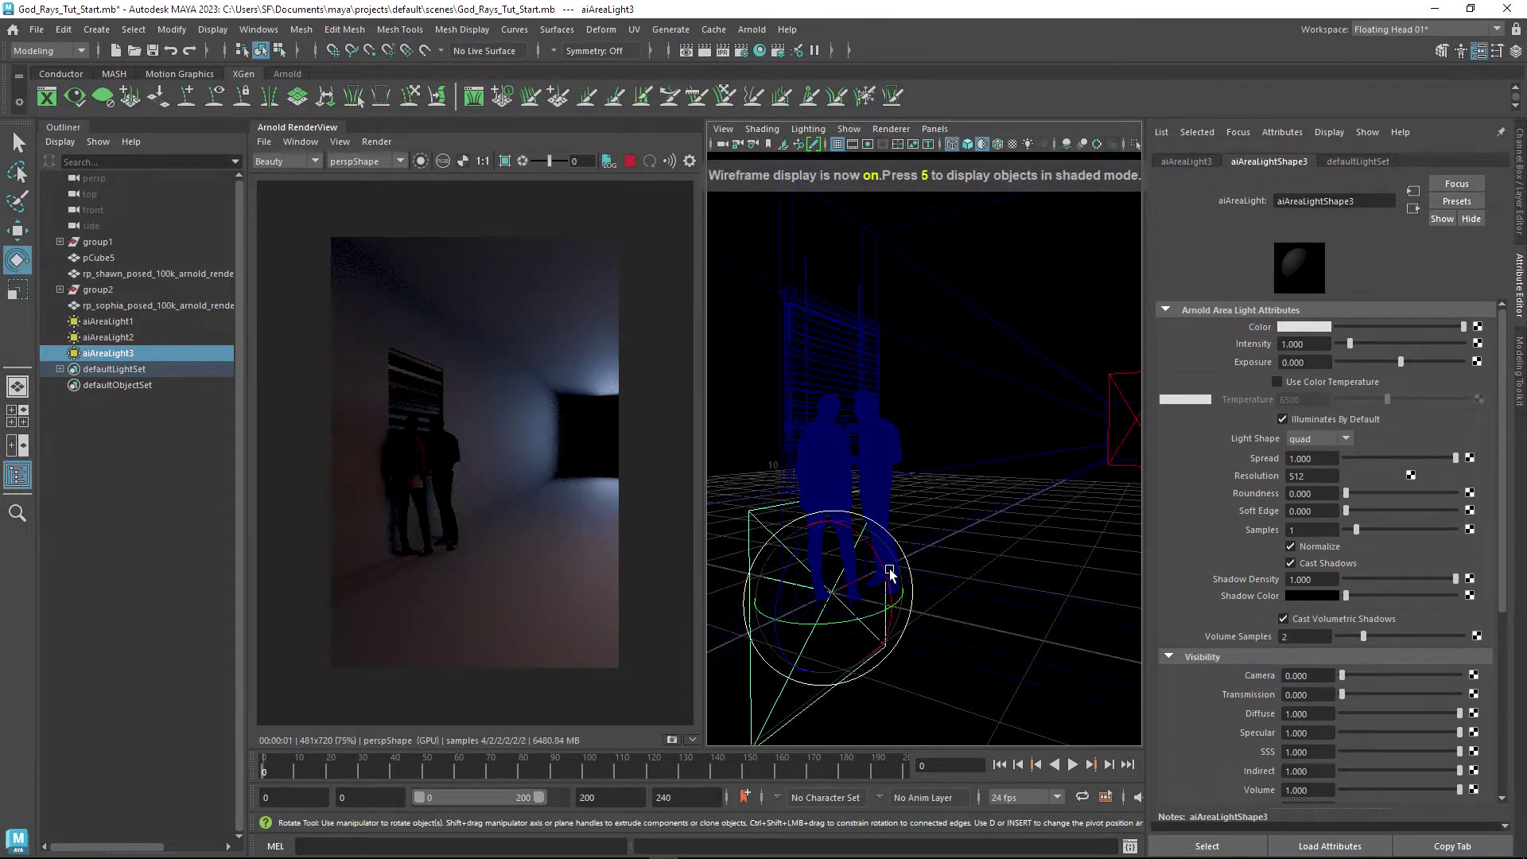
mouse_move(878, 567)
mouse_down()
mouse_move(847, 552)
mouse_move(831, 493)
mouse_move(884, 345)
mouse_move(937, 387)
mouse_up()
key(w)
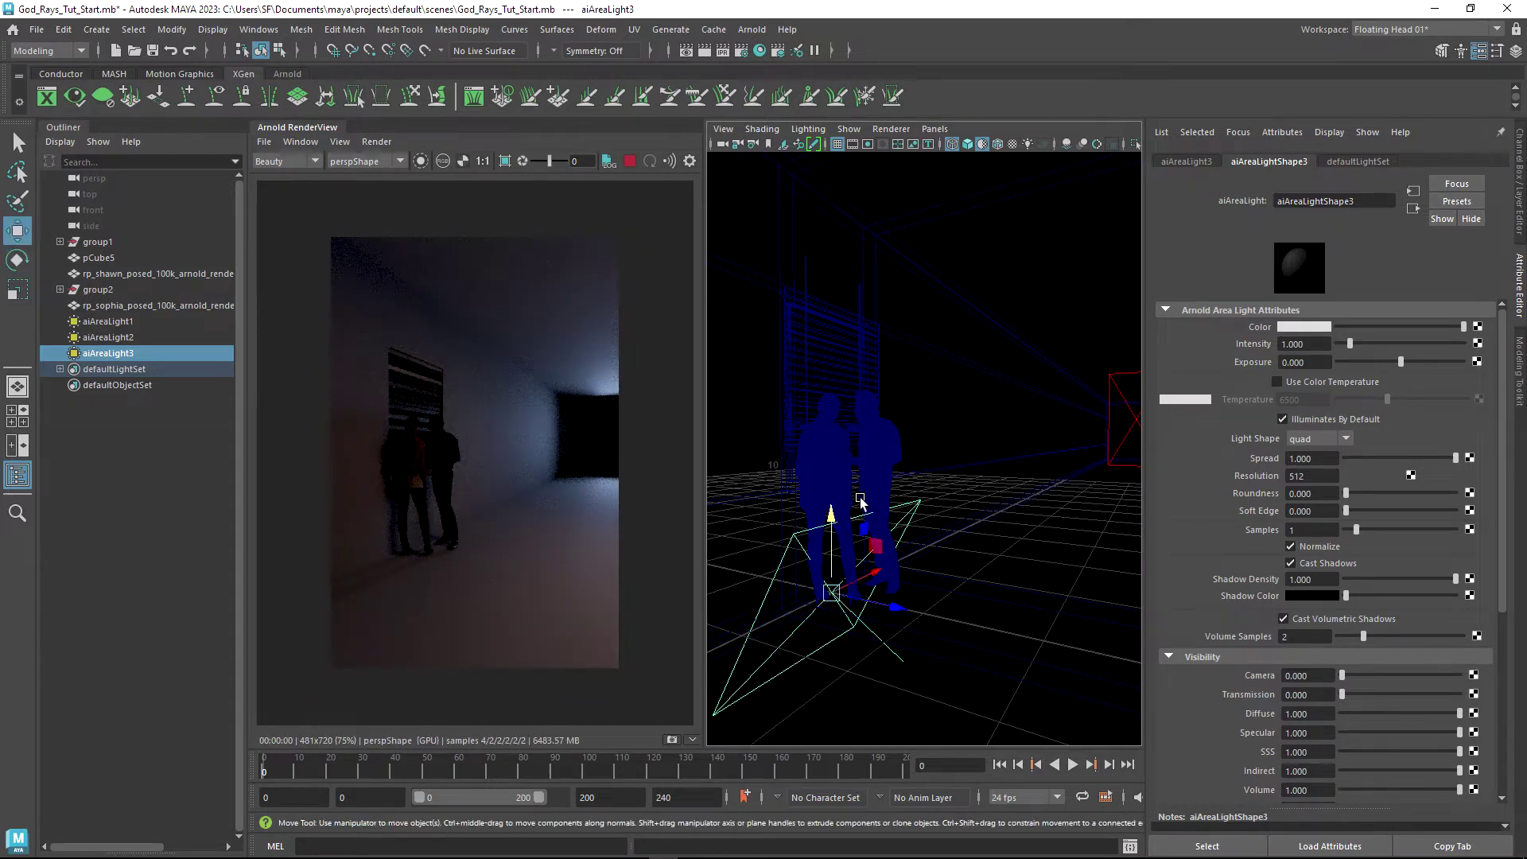
drag(843, 517, 880, 320)
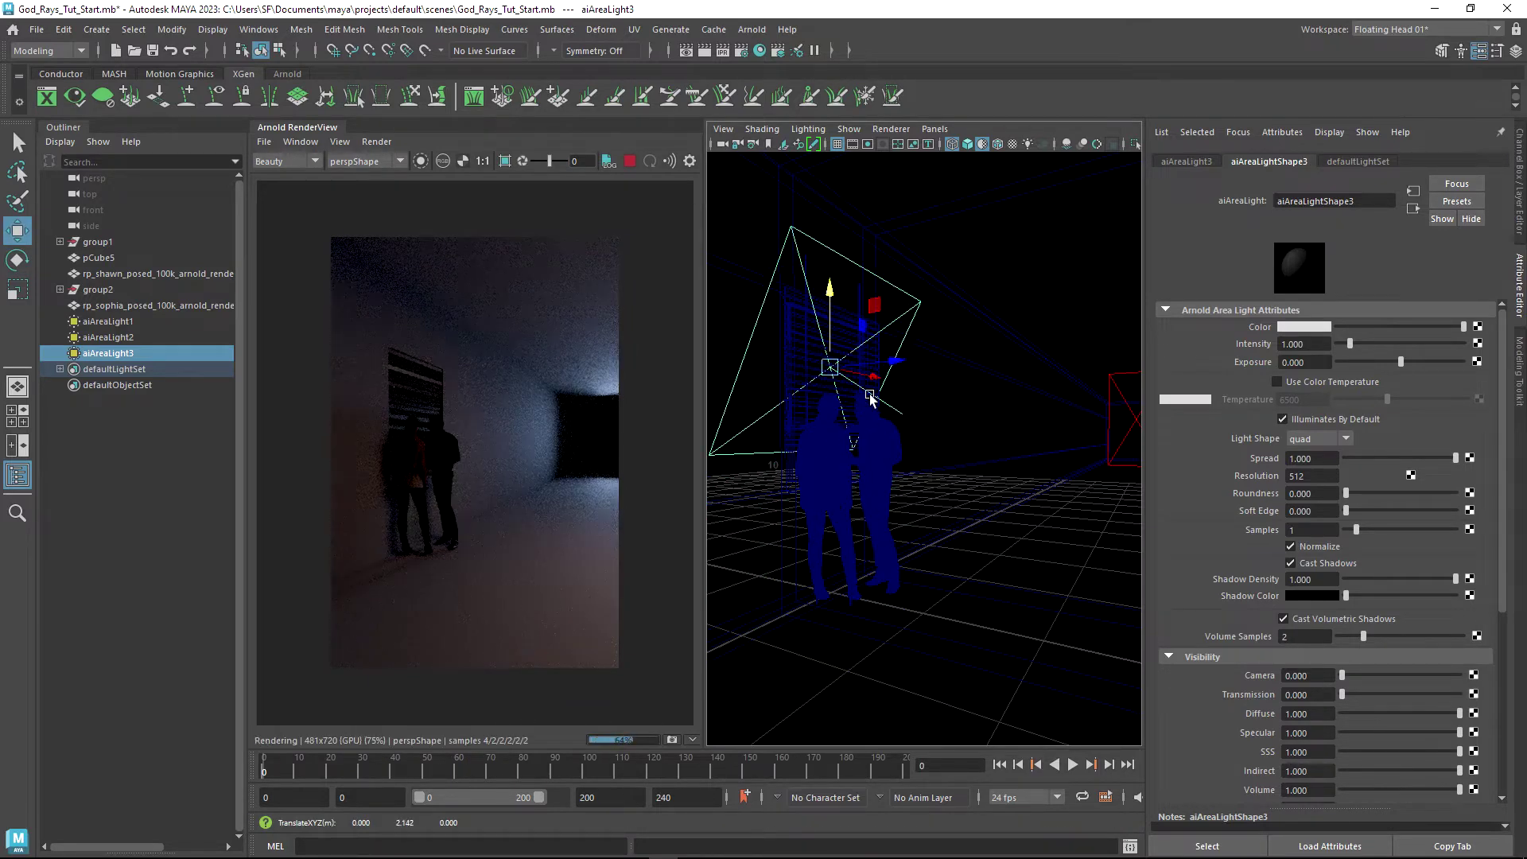
alt+drag(872, 398, 1026, 410)
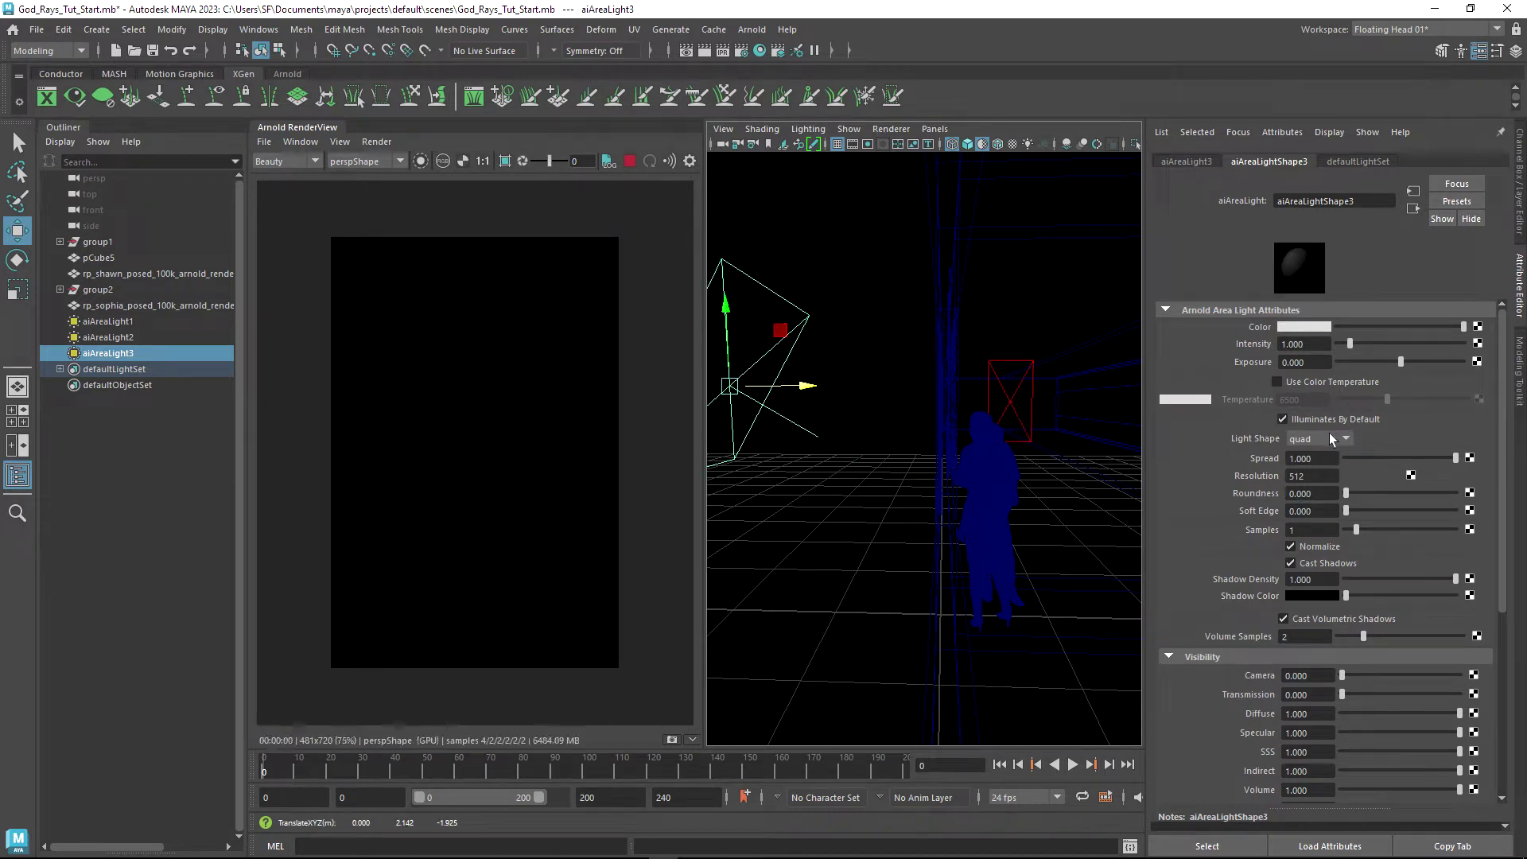
- Make the new light a disk shape with exposure 18
click(1312, 486)
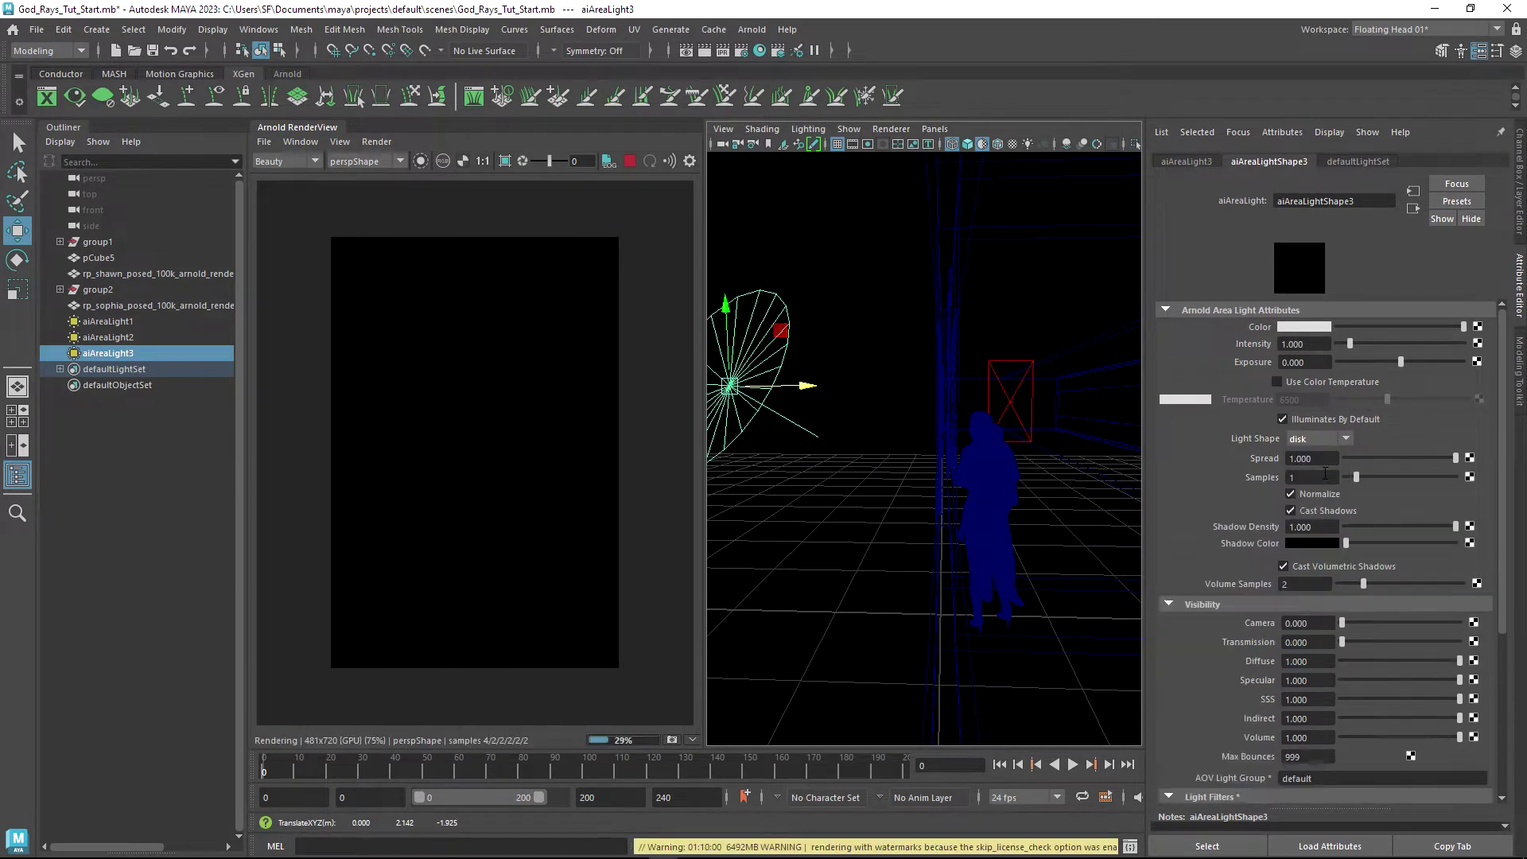
click(1302, 362)
text(18)
key(Return)
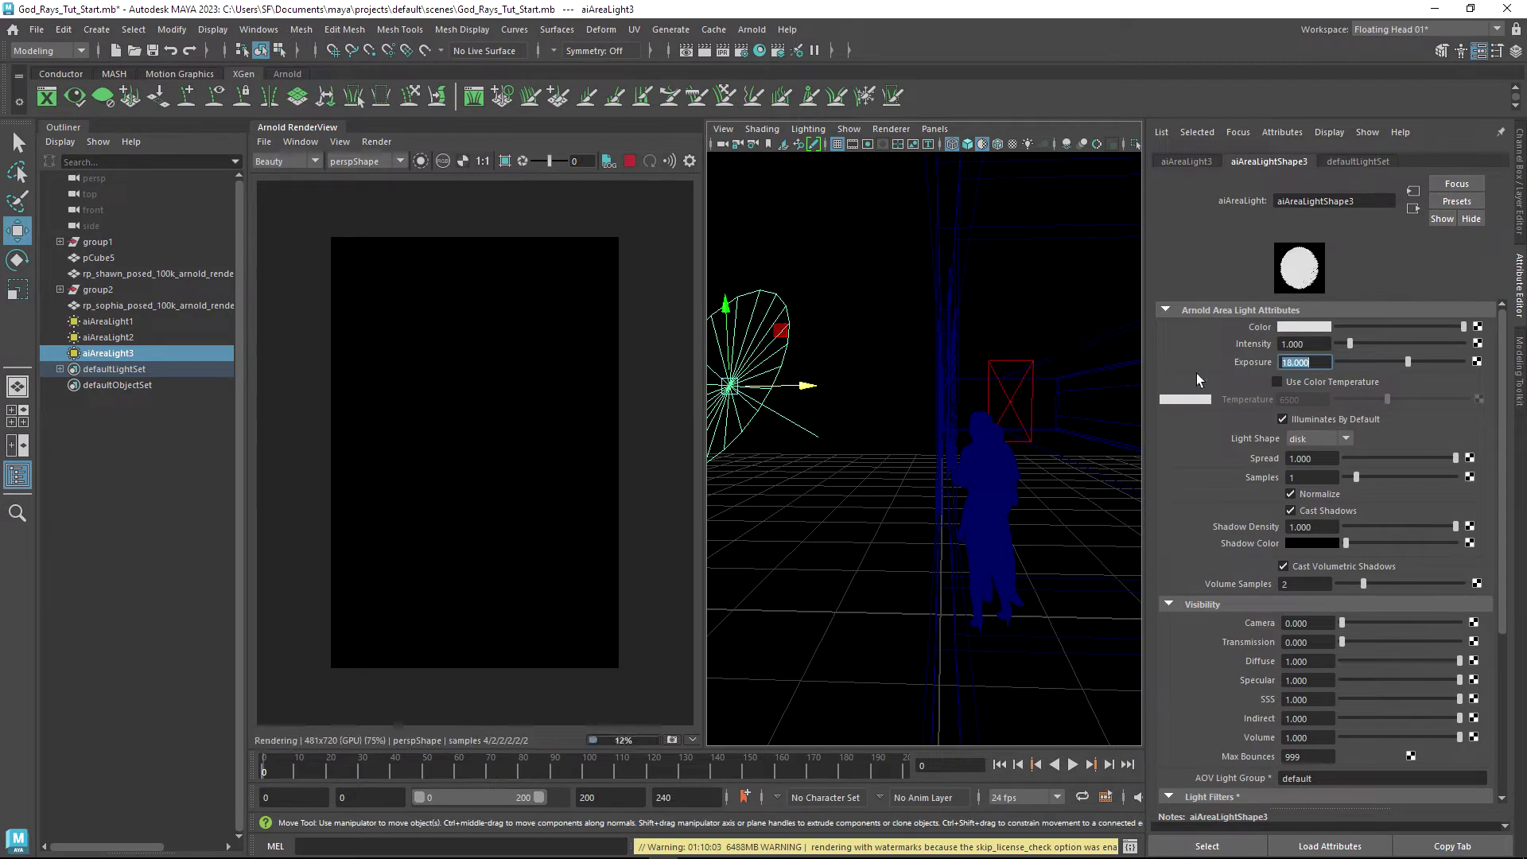
- Narrow the light's Spread to 0.103 and raise it higher above the figures
alt+drag(1030, 398, 991, 437)
click(1397, 459)
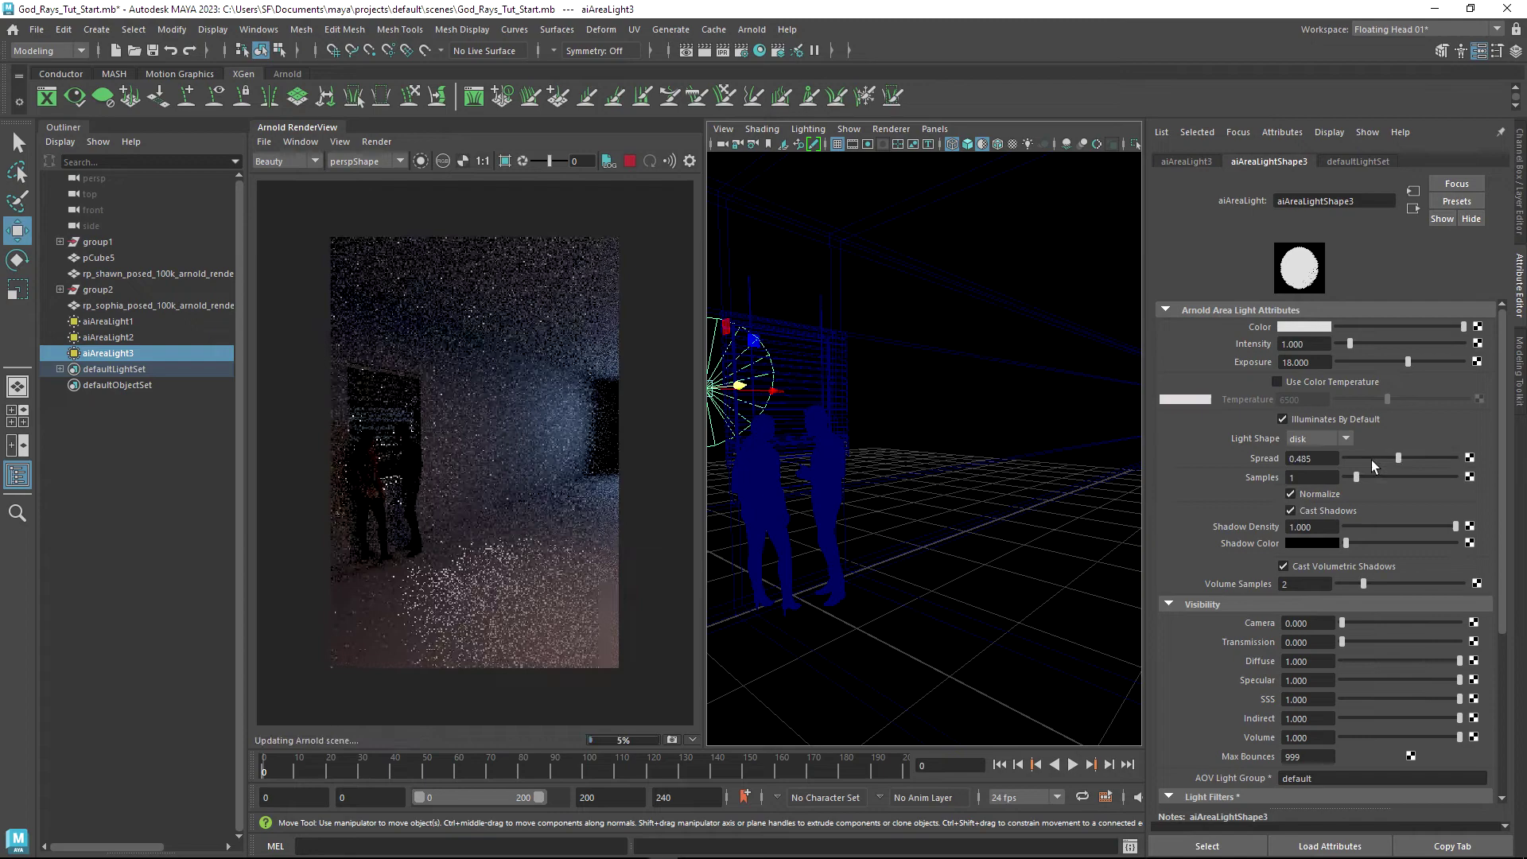
click(1360, 459)
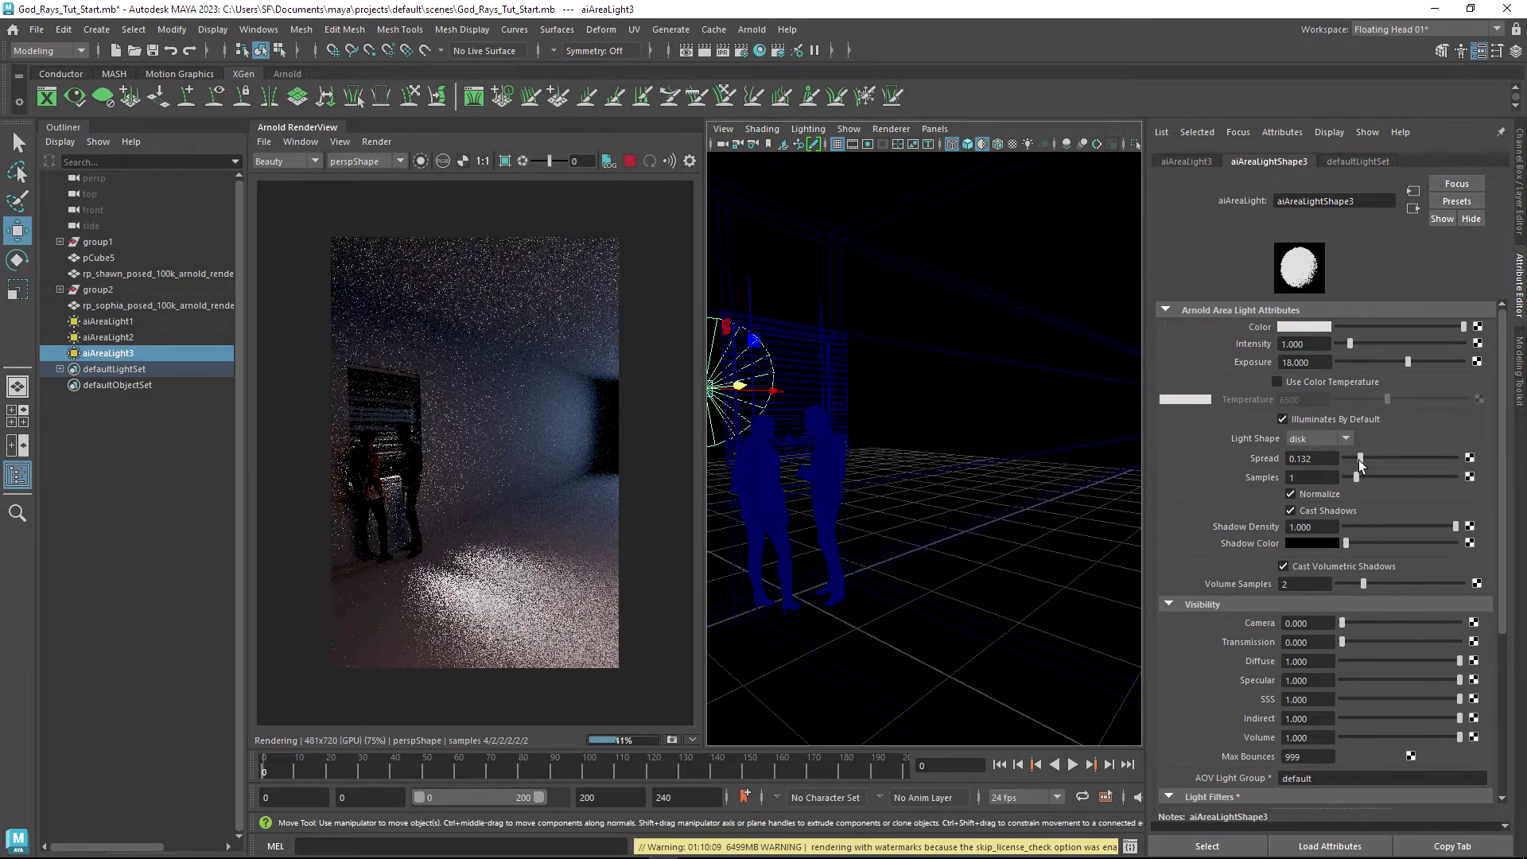
click(1357, 459)
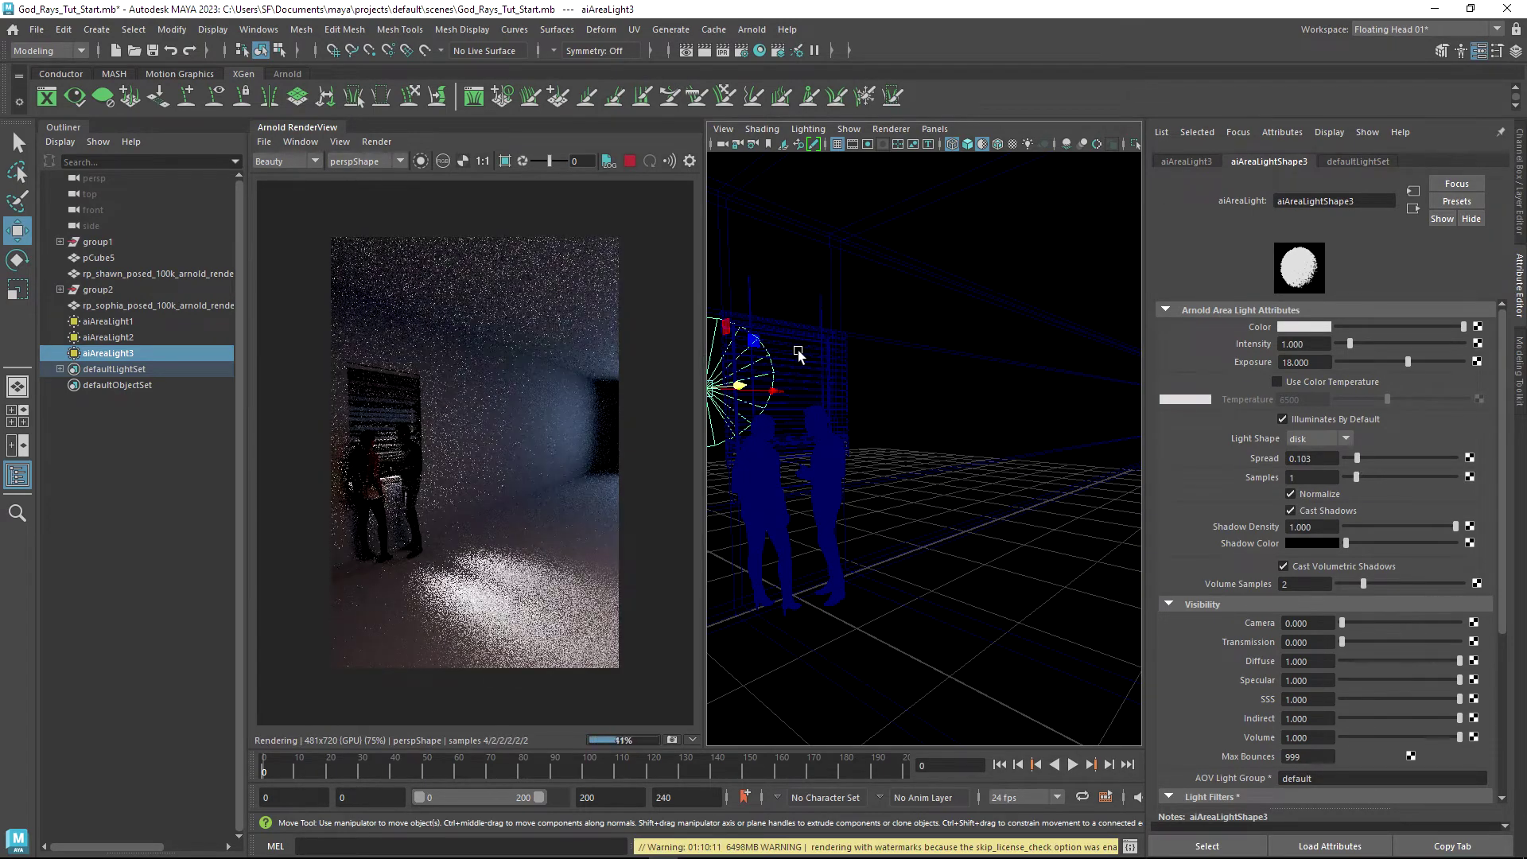
alt+drag(798, 356, 994, 395)
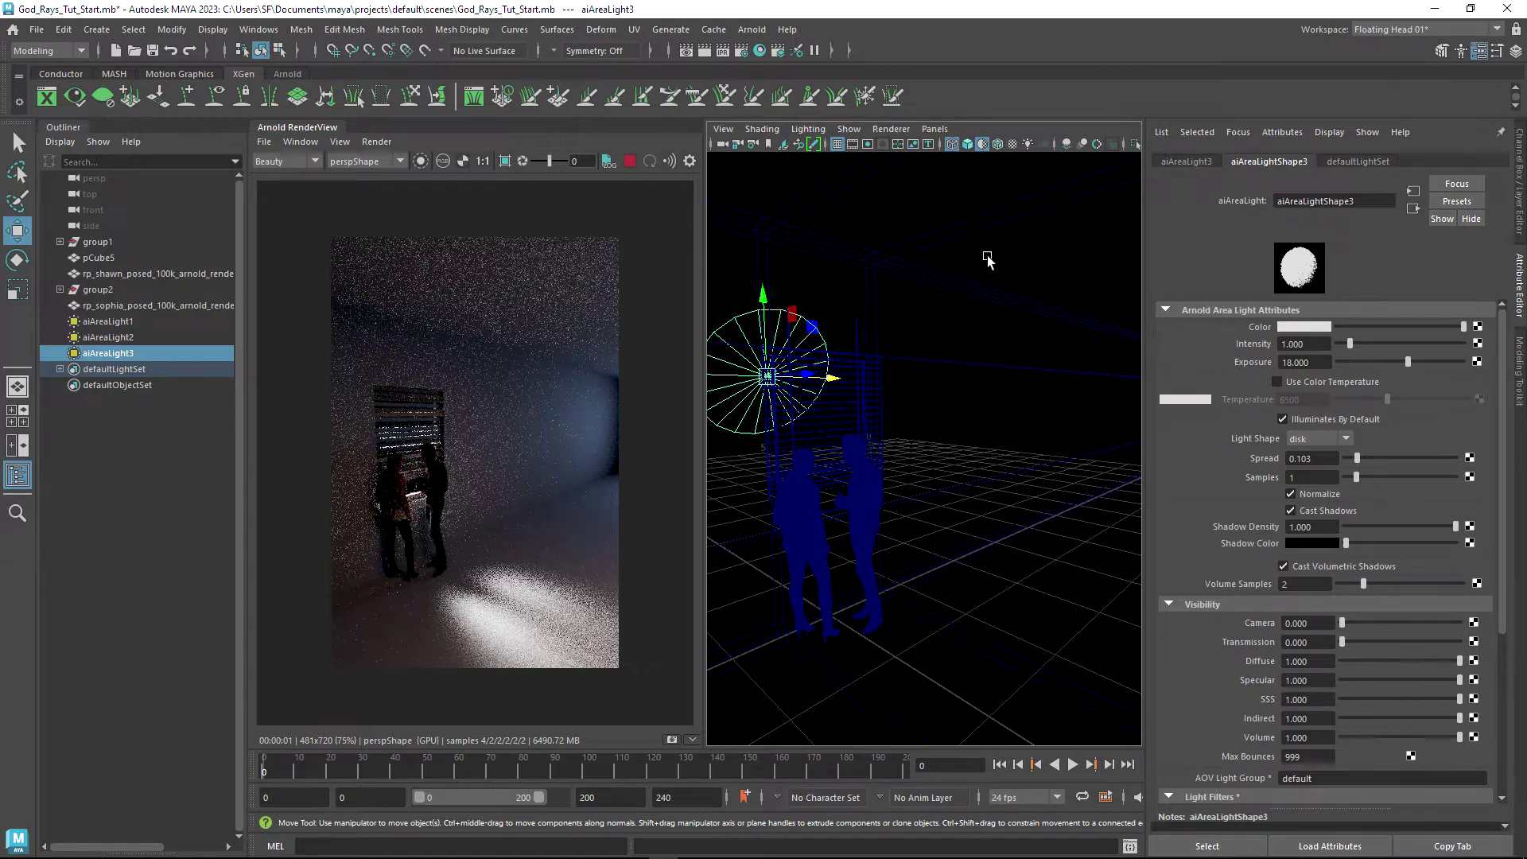
- In Render Settings, assign a new aiAtmosphereVolume as the Arnold Environment Atmosphere
click(749, 29)
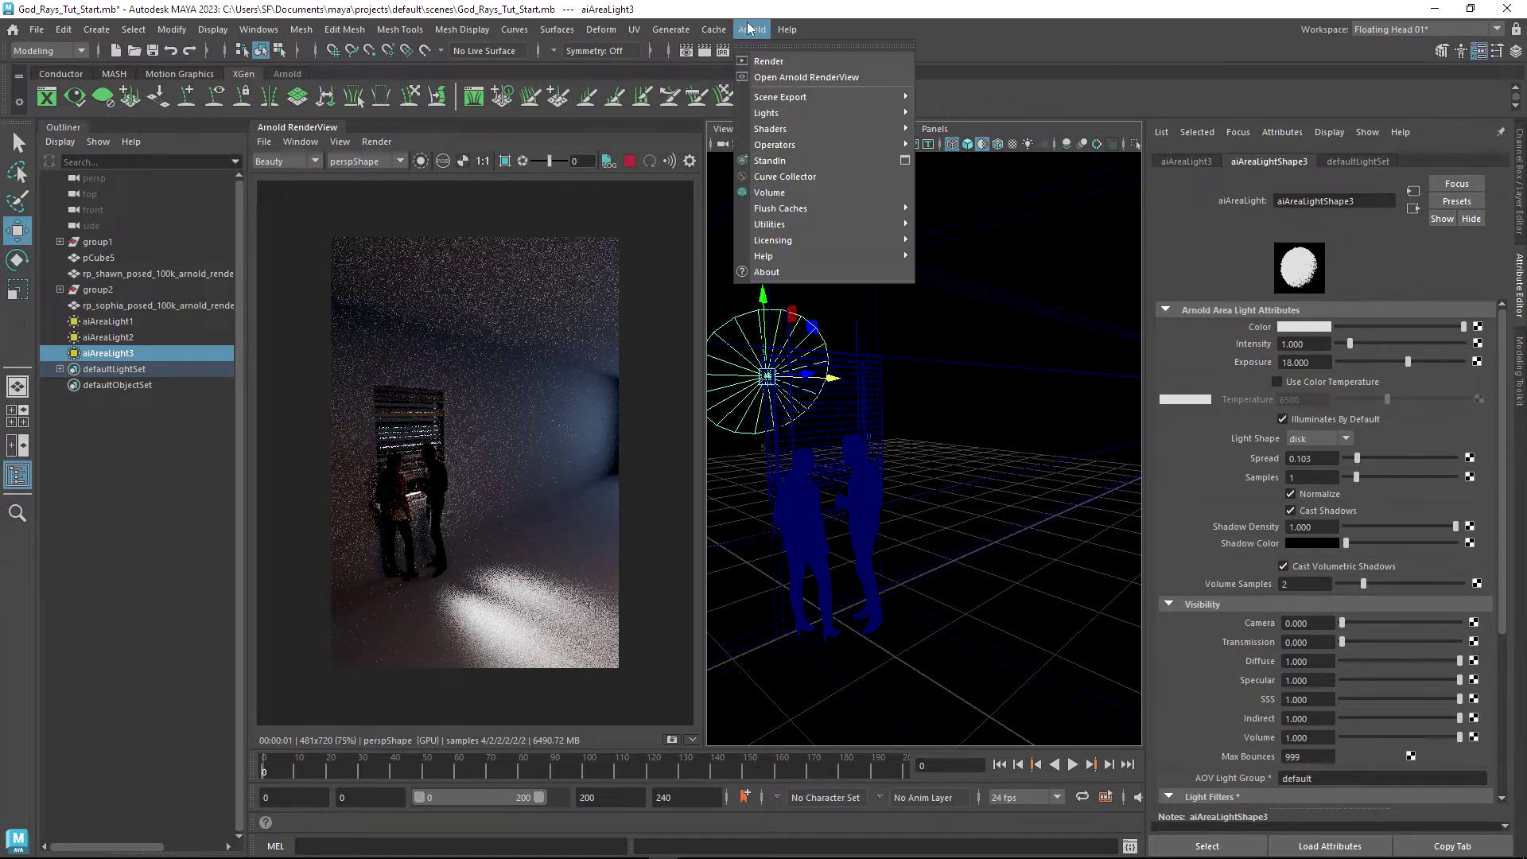
click(746, 32)
click(742, 50)
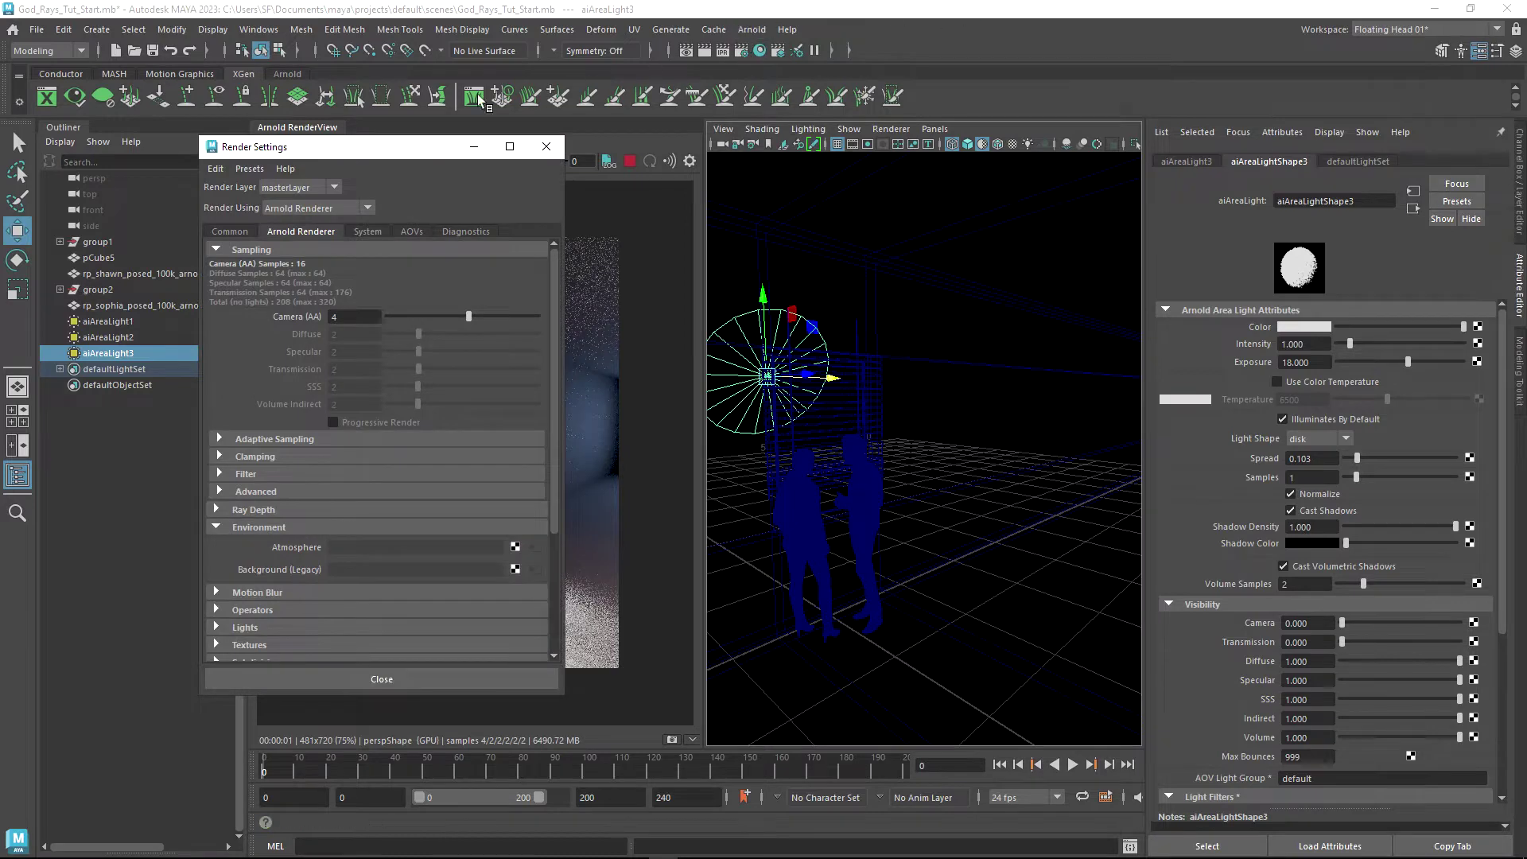
drag(390, 147, 799, 120)
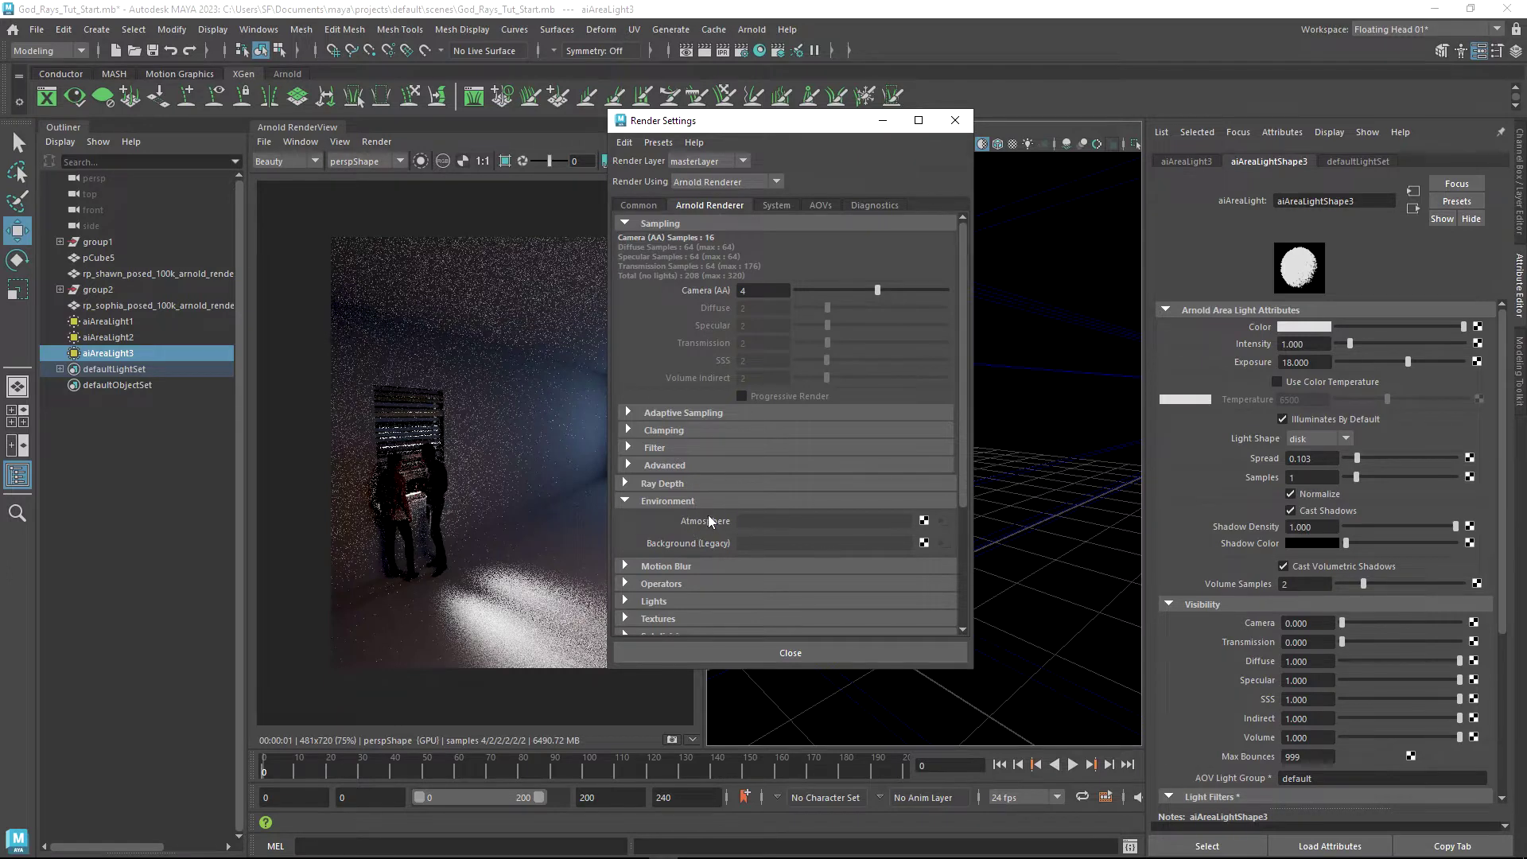
click(924, 521)
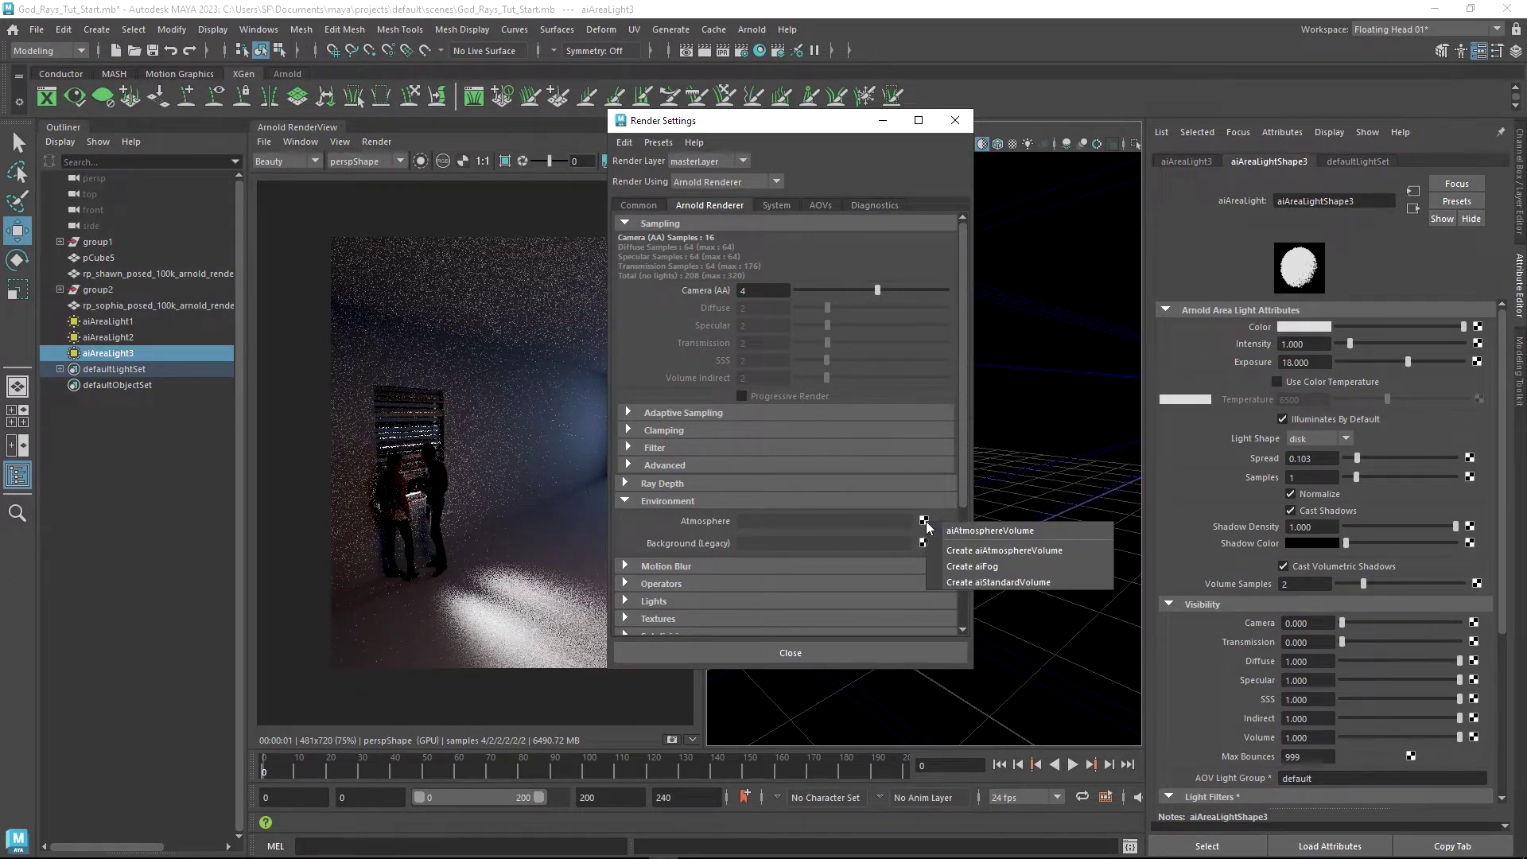
click(1009, 549)
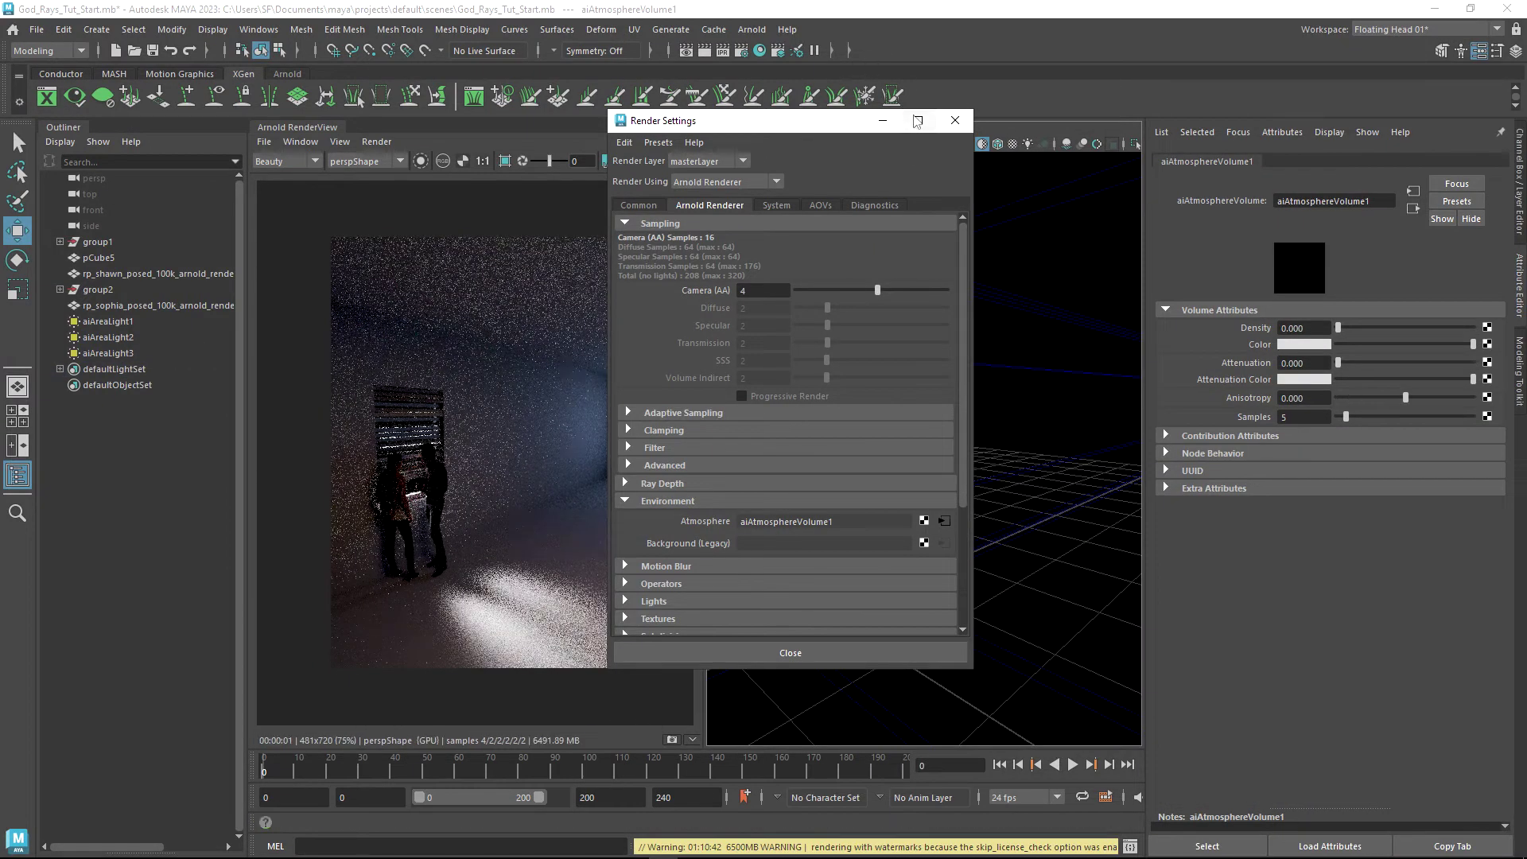
- Set aiAtmosphereVolume1's Density to 1, then lower it to 0.001
click(882, 120)
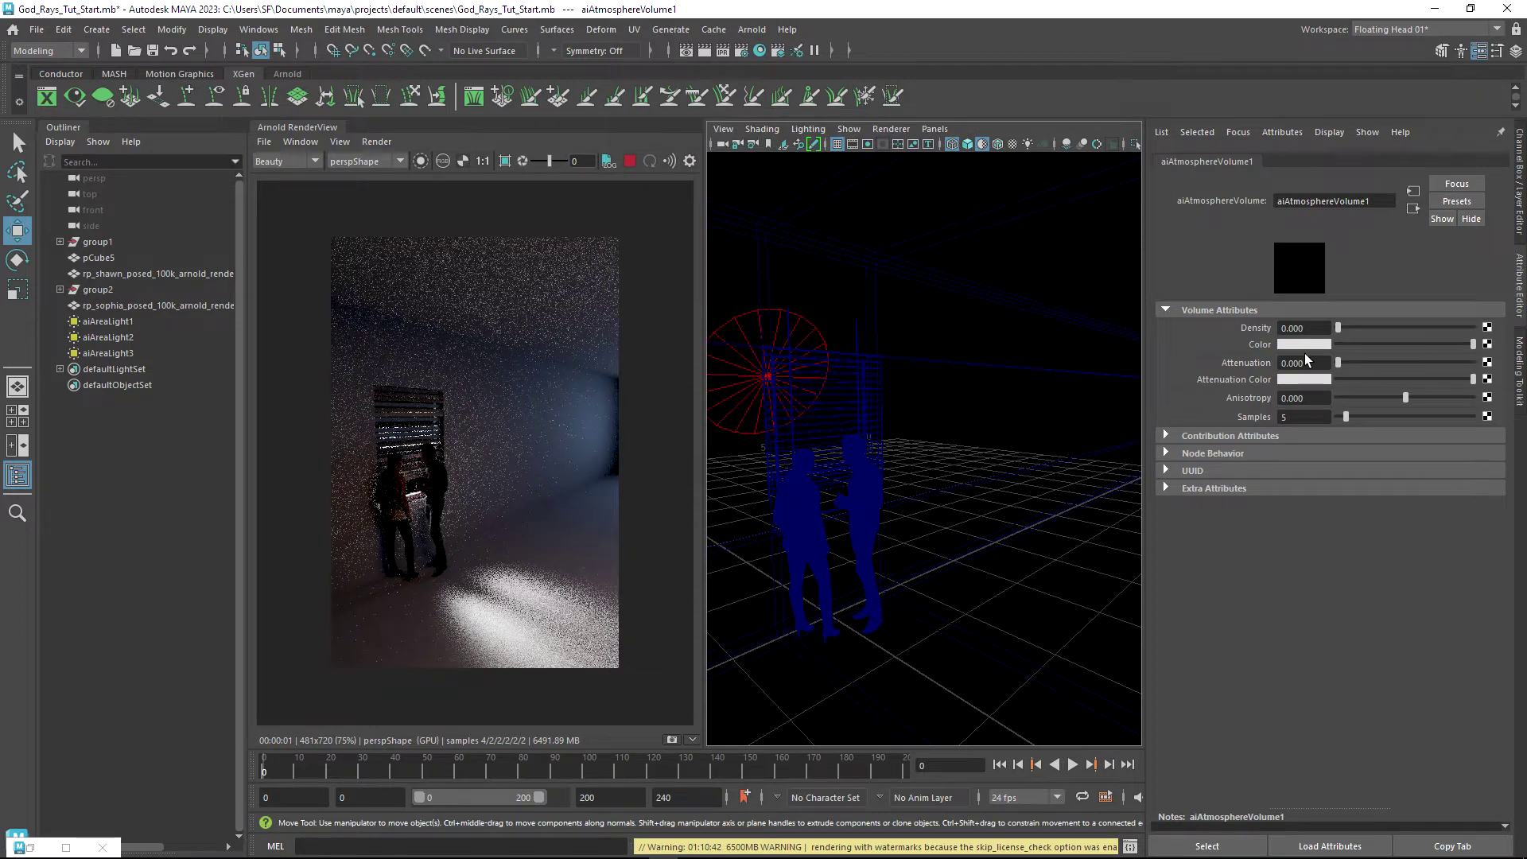
drag(1304, 327, 1281, 315)
text(1)
key(Return)
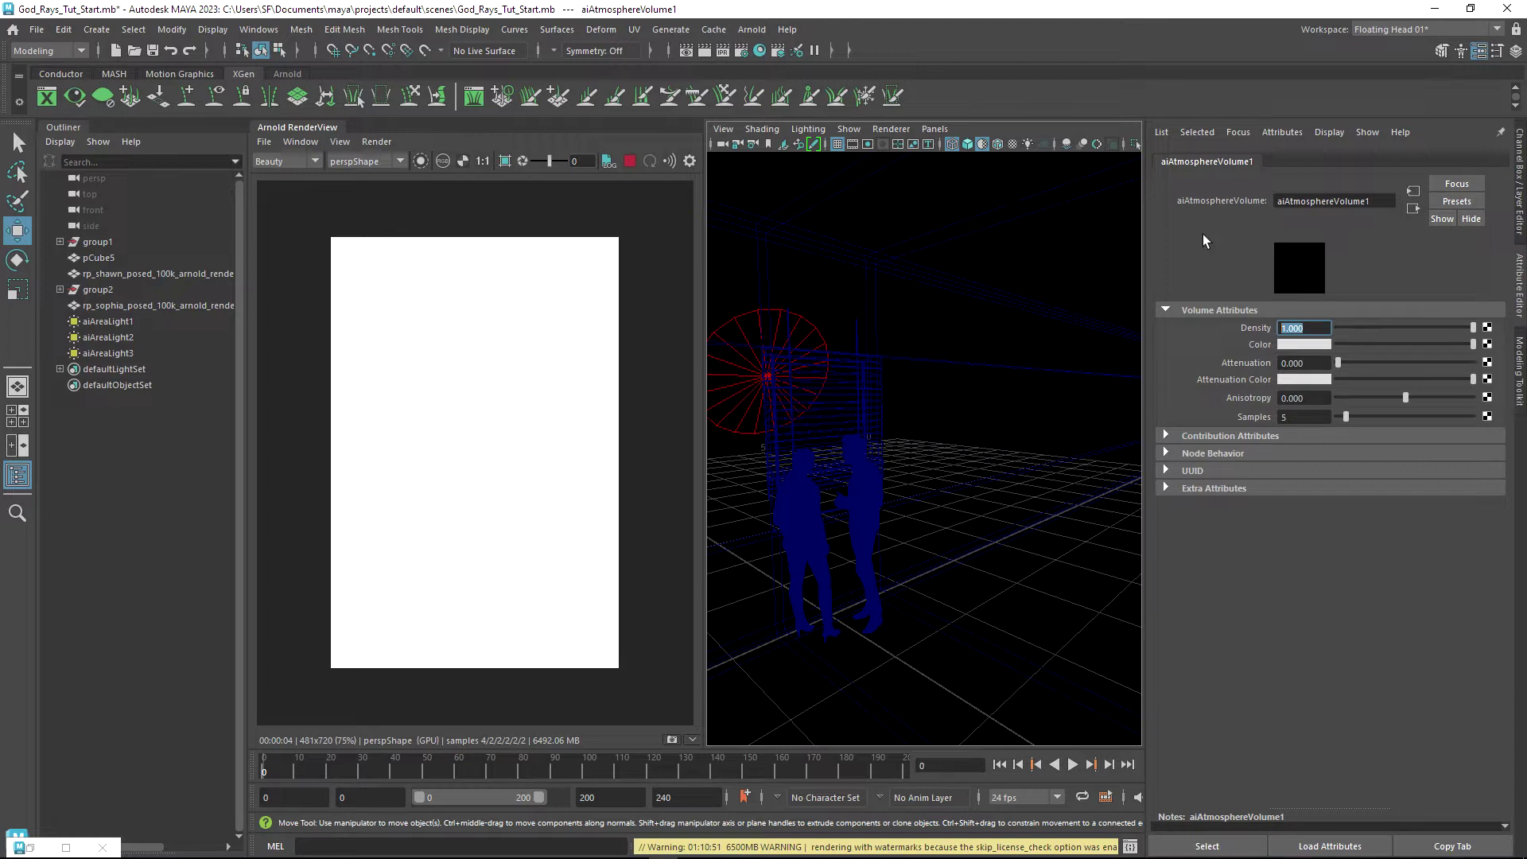
text(.00)
key(Return)
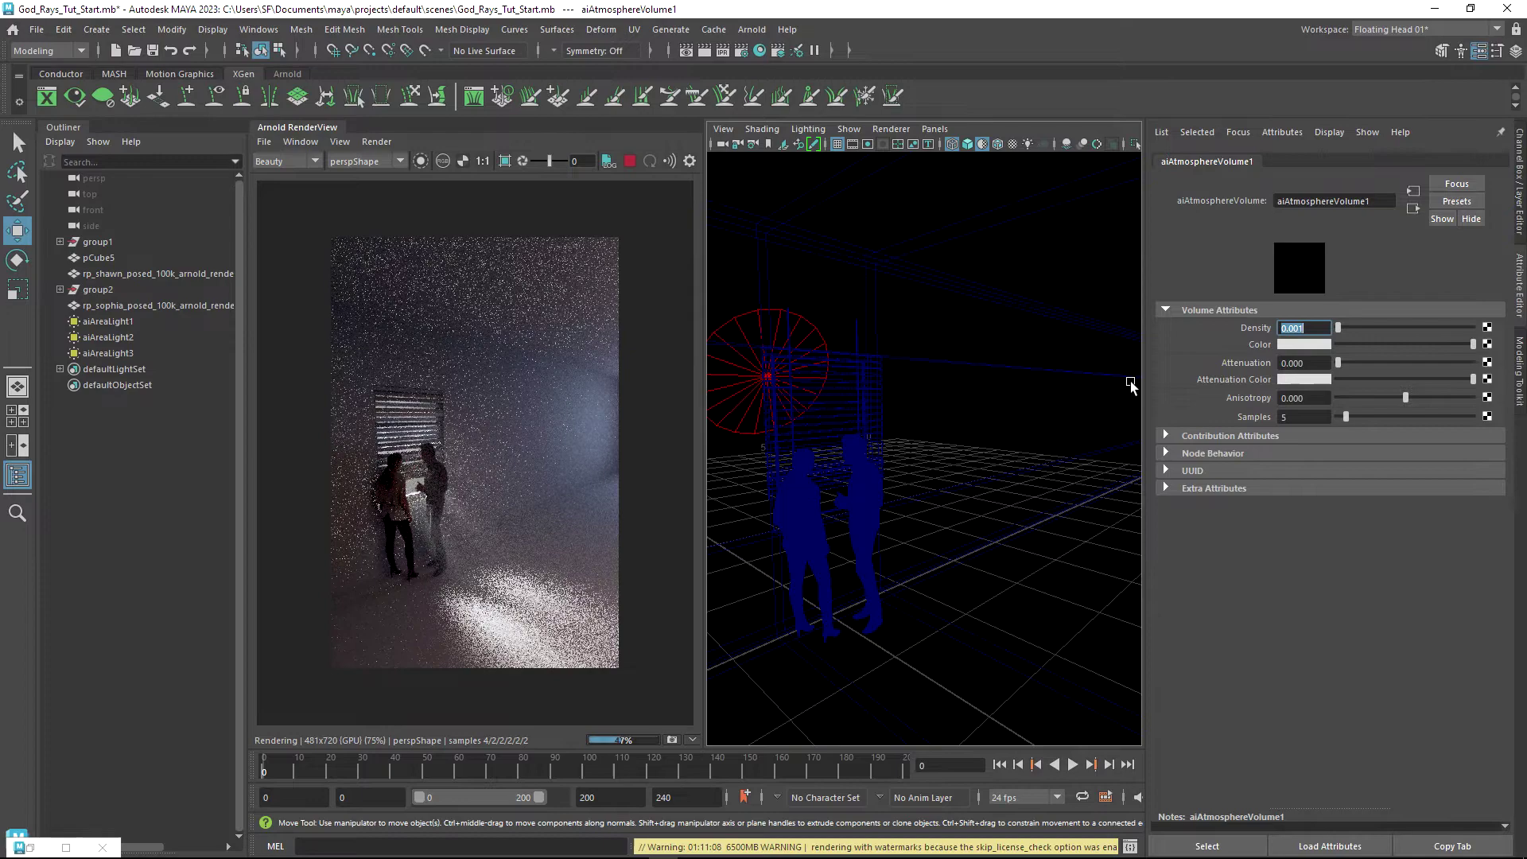
alt+drag(1131, 388, 1027, 431)
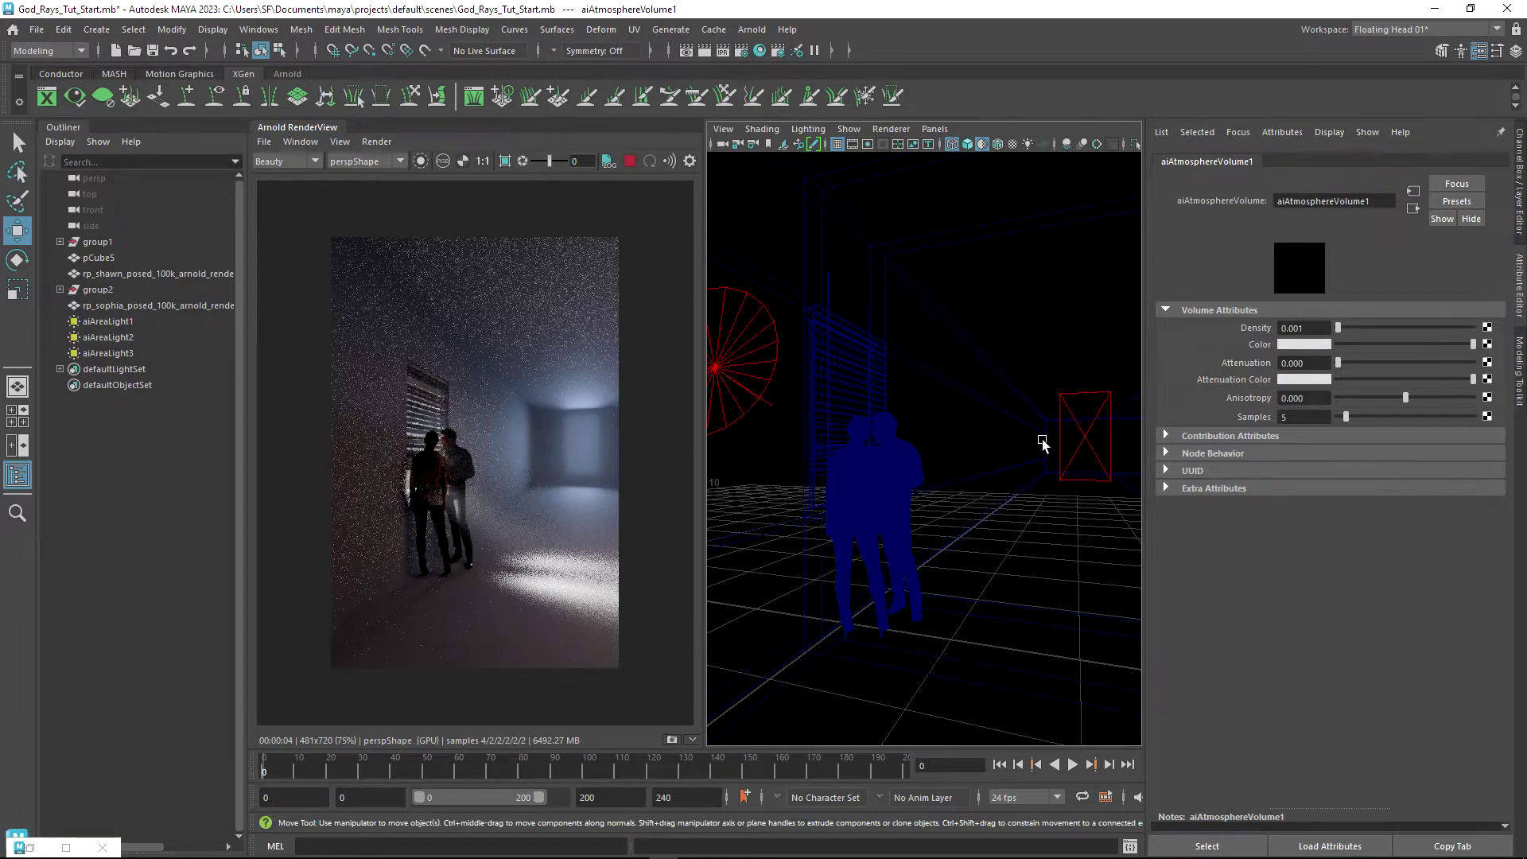
scroll(951, 453, up, 5)
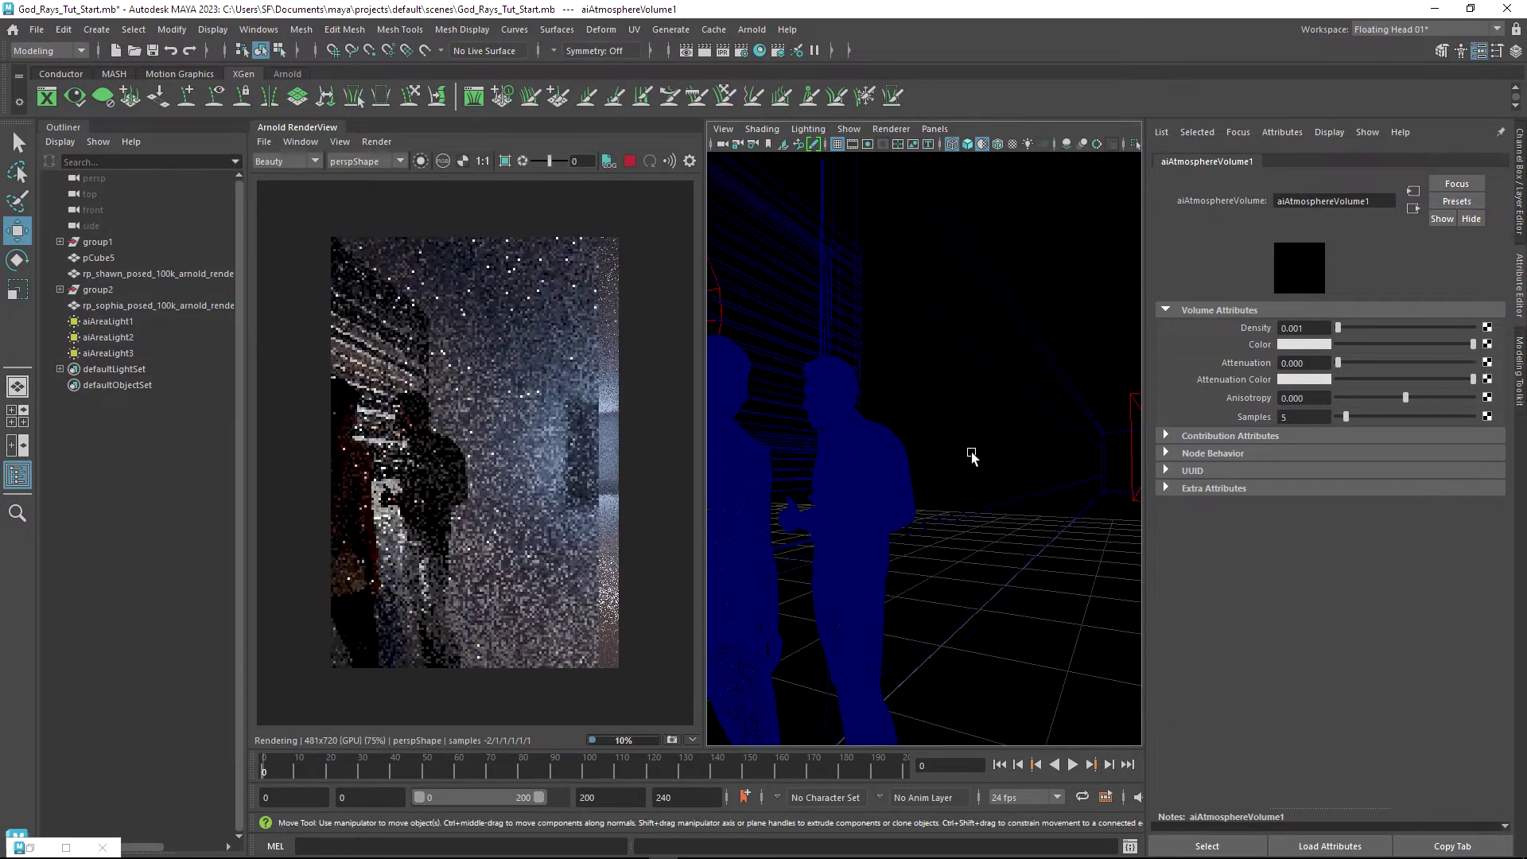
- Select aiAreaLight3, set its Spread to 0, and scroll down to its Light Filters
scroll(970, 455, down, 5)
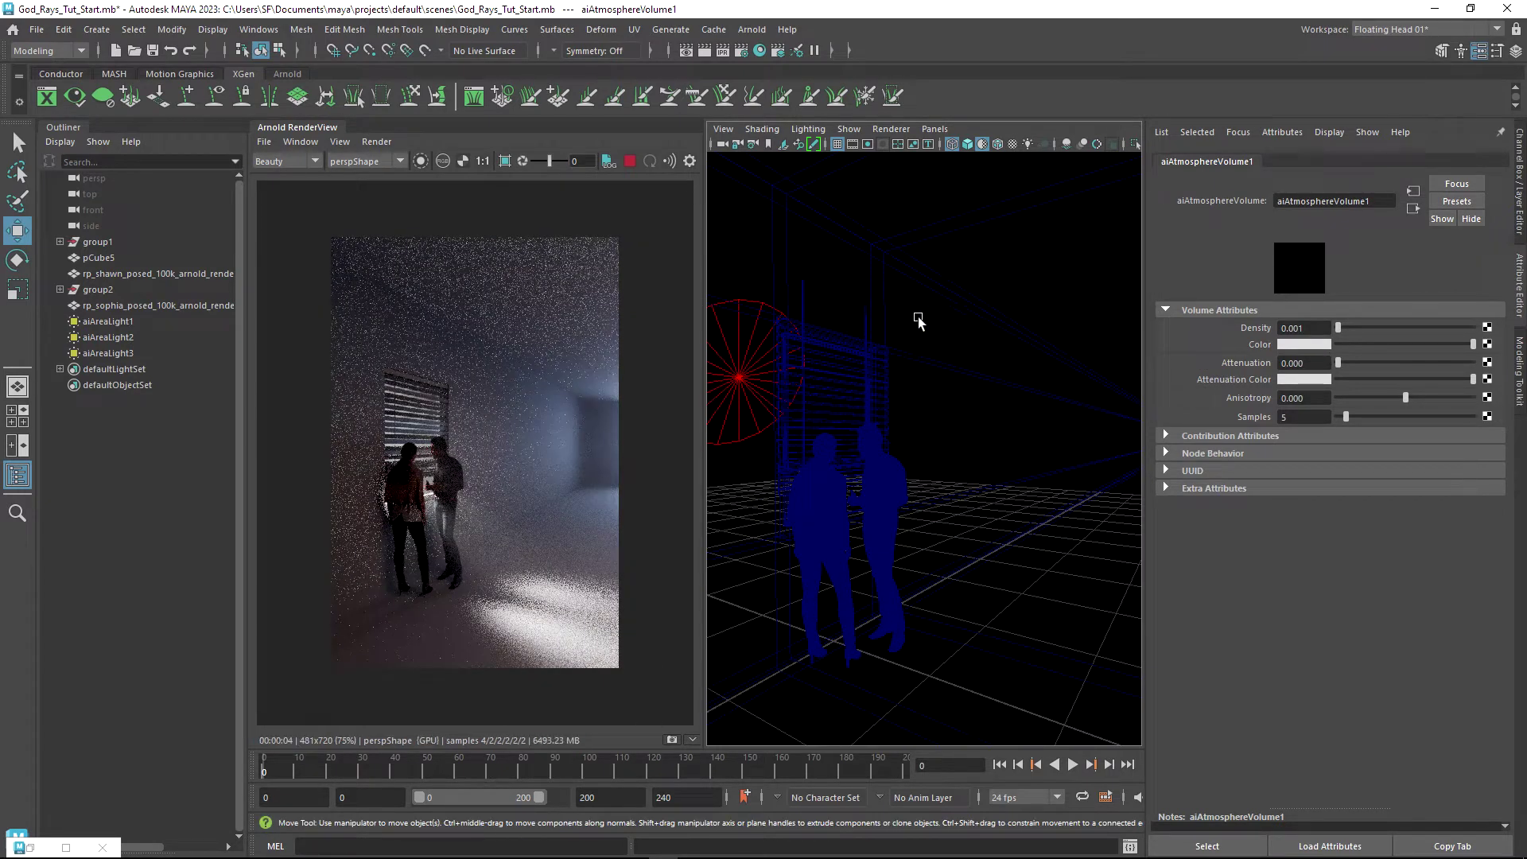
click(130, 321)
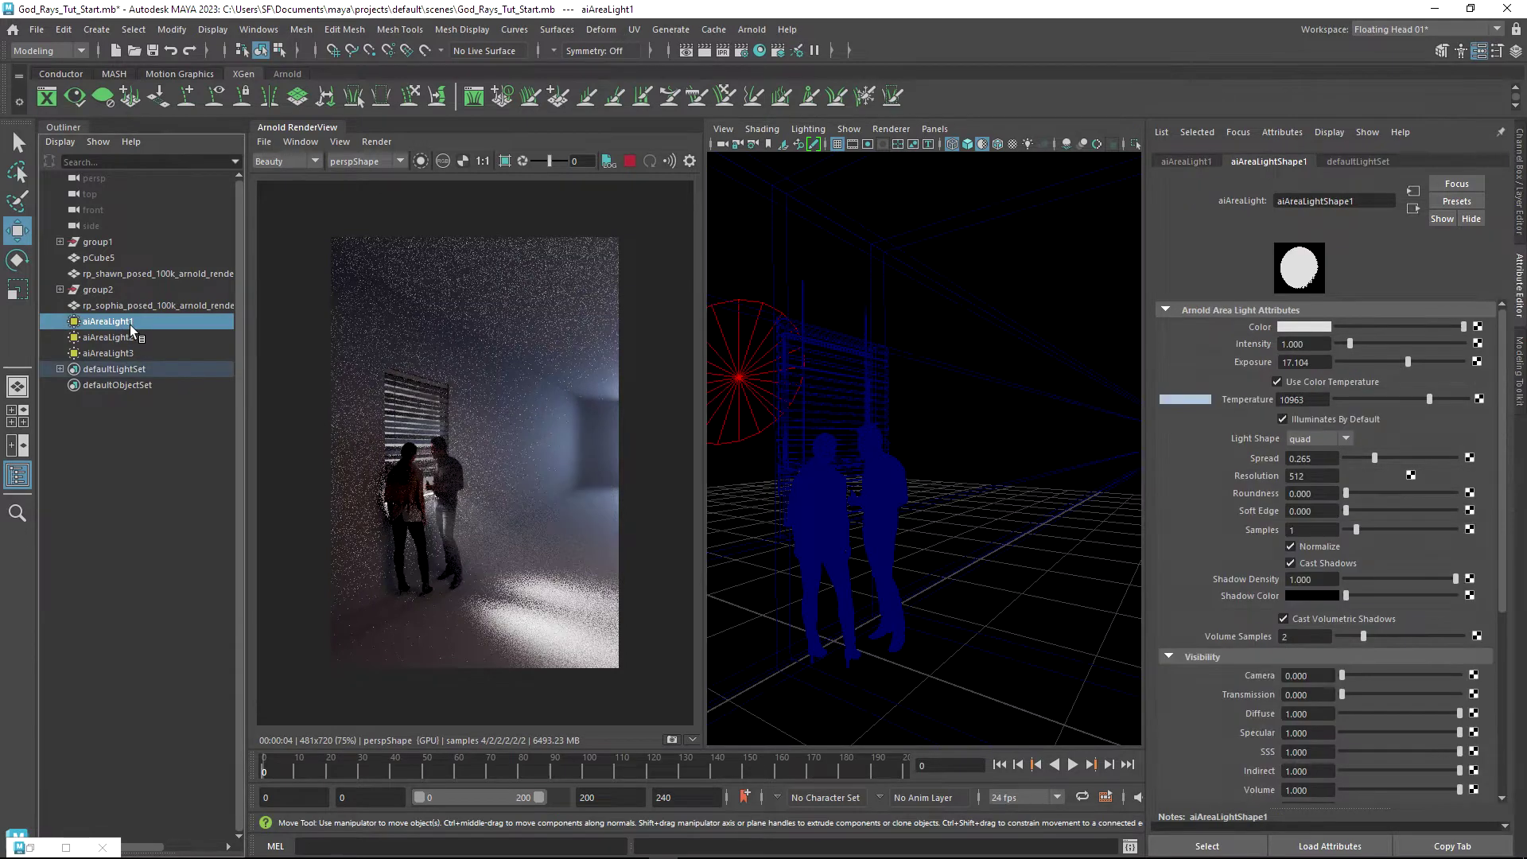
click(126, 352)
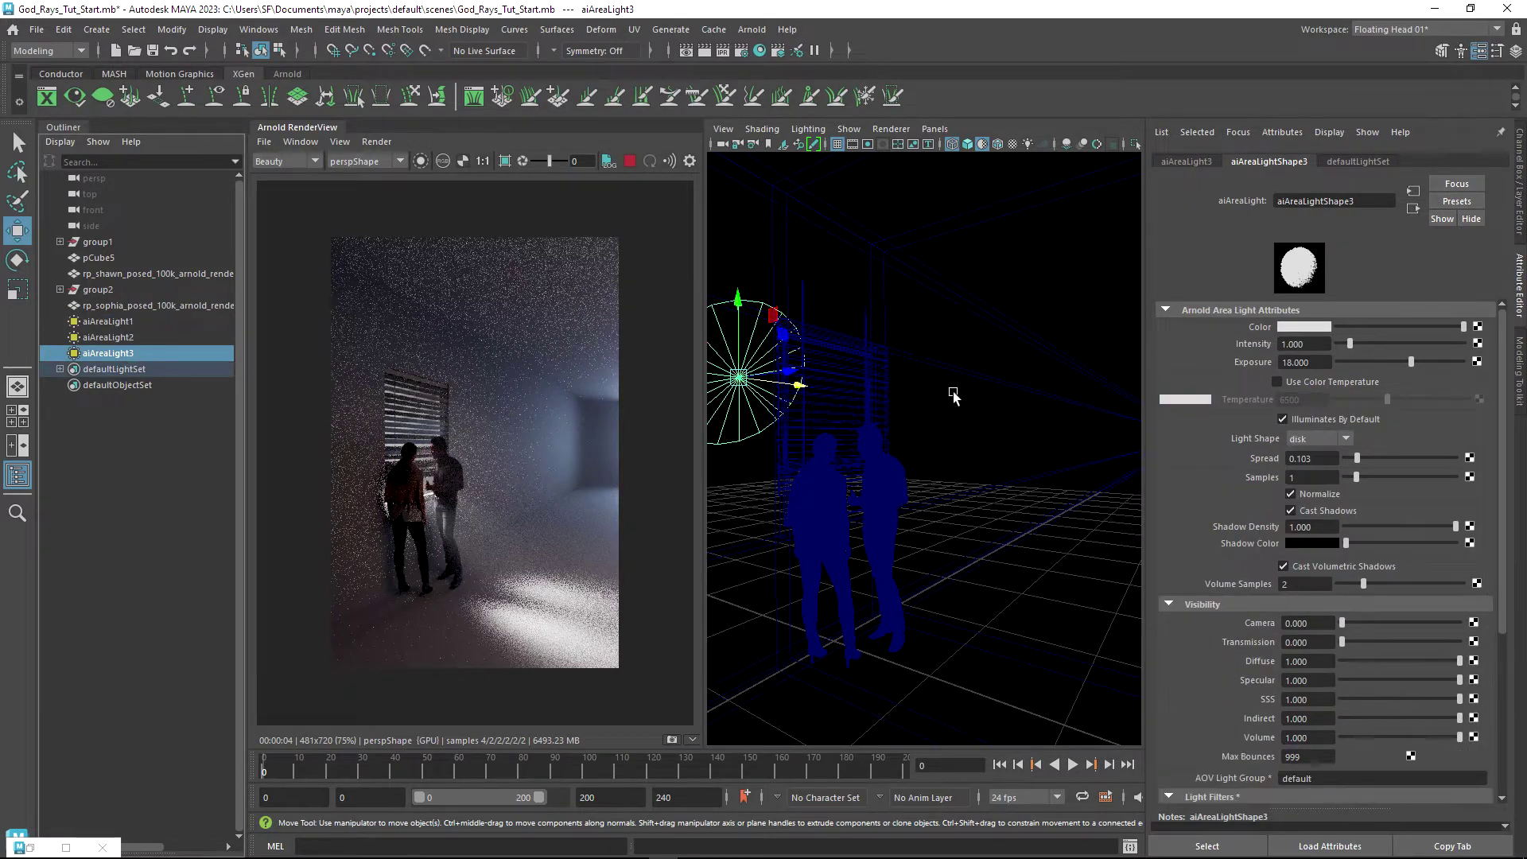
double_click(1336, 458)
text(0)
key(Return)
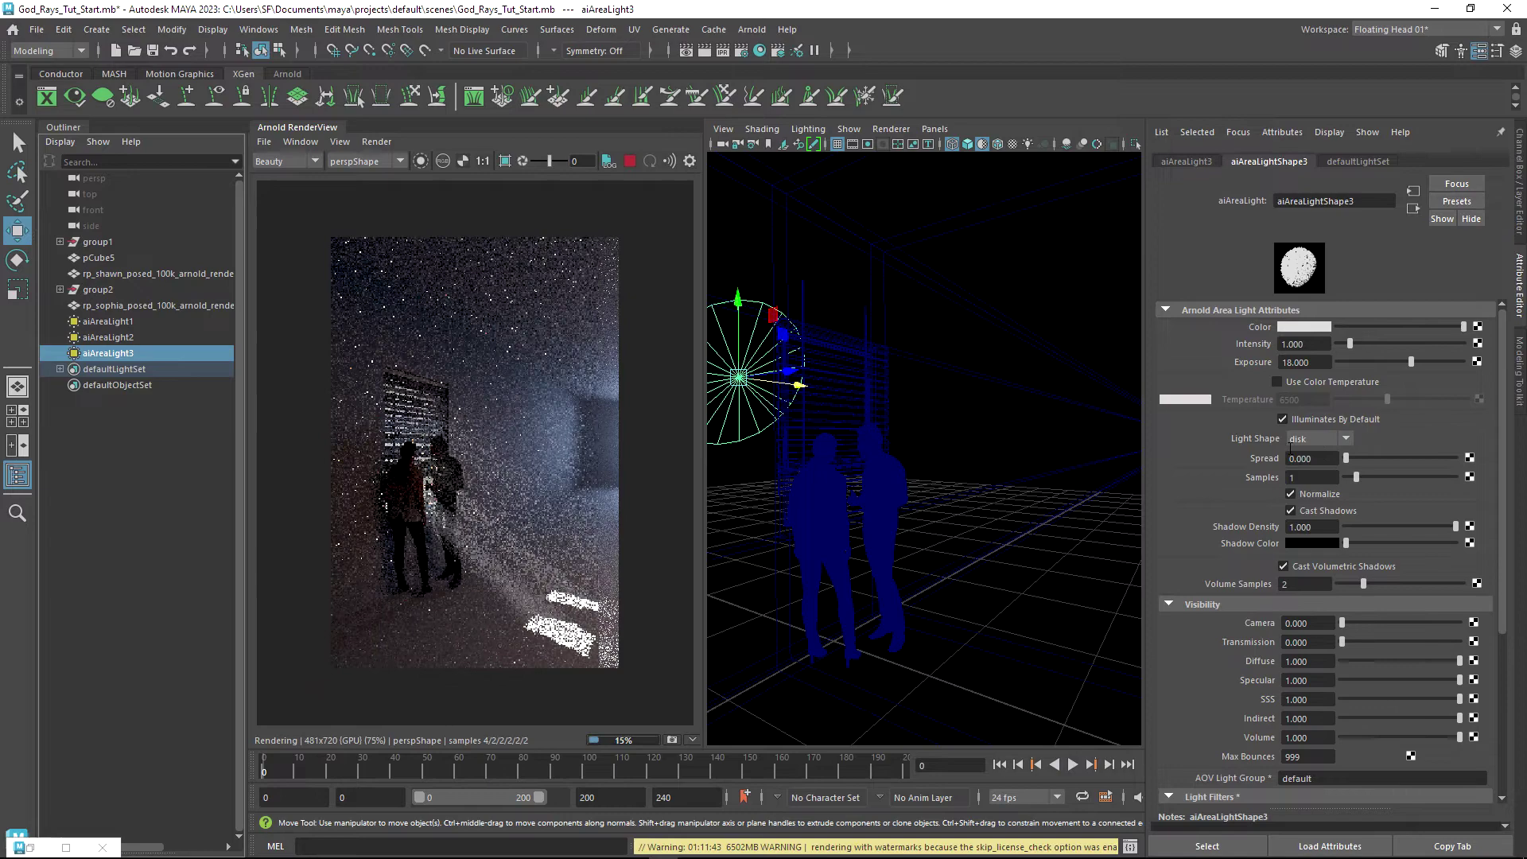
alt+middle_drag(962, 445, 925, 401)
scroll(924, 398, up, 5)
scroll(928, 393, down, 3)
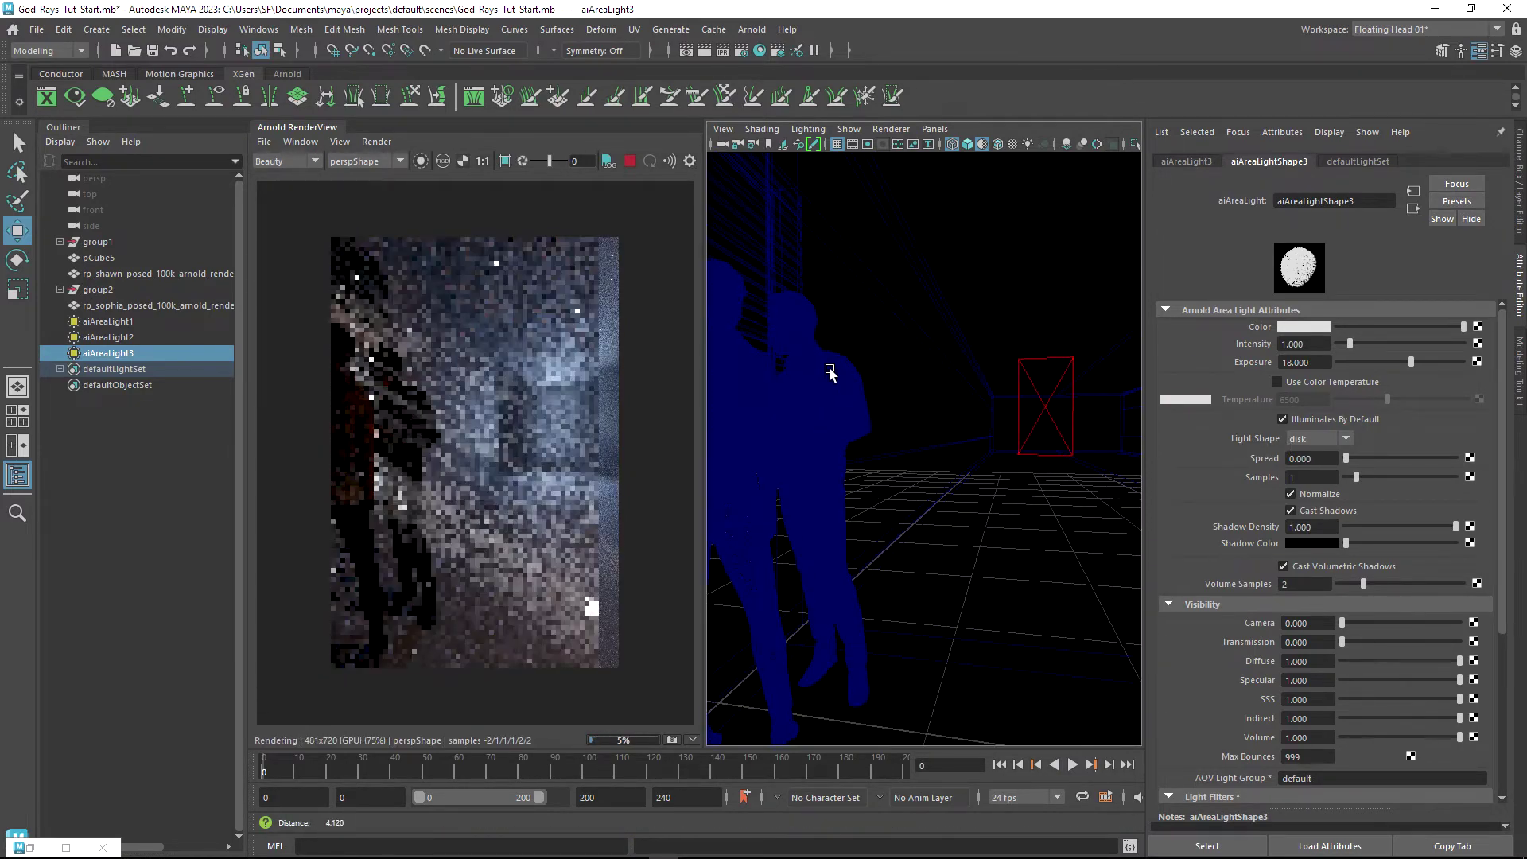
alt+drag(910, 365, 948, 352)
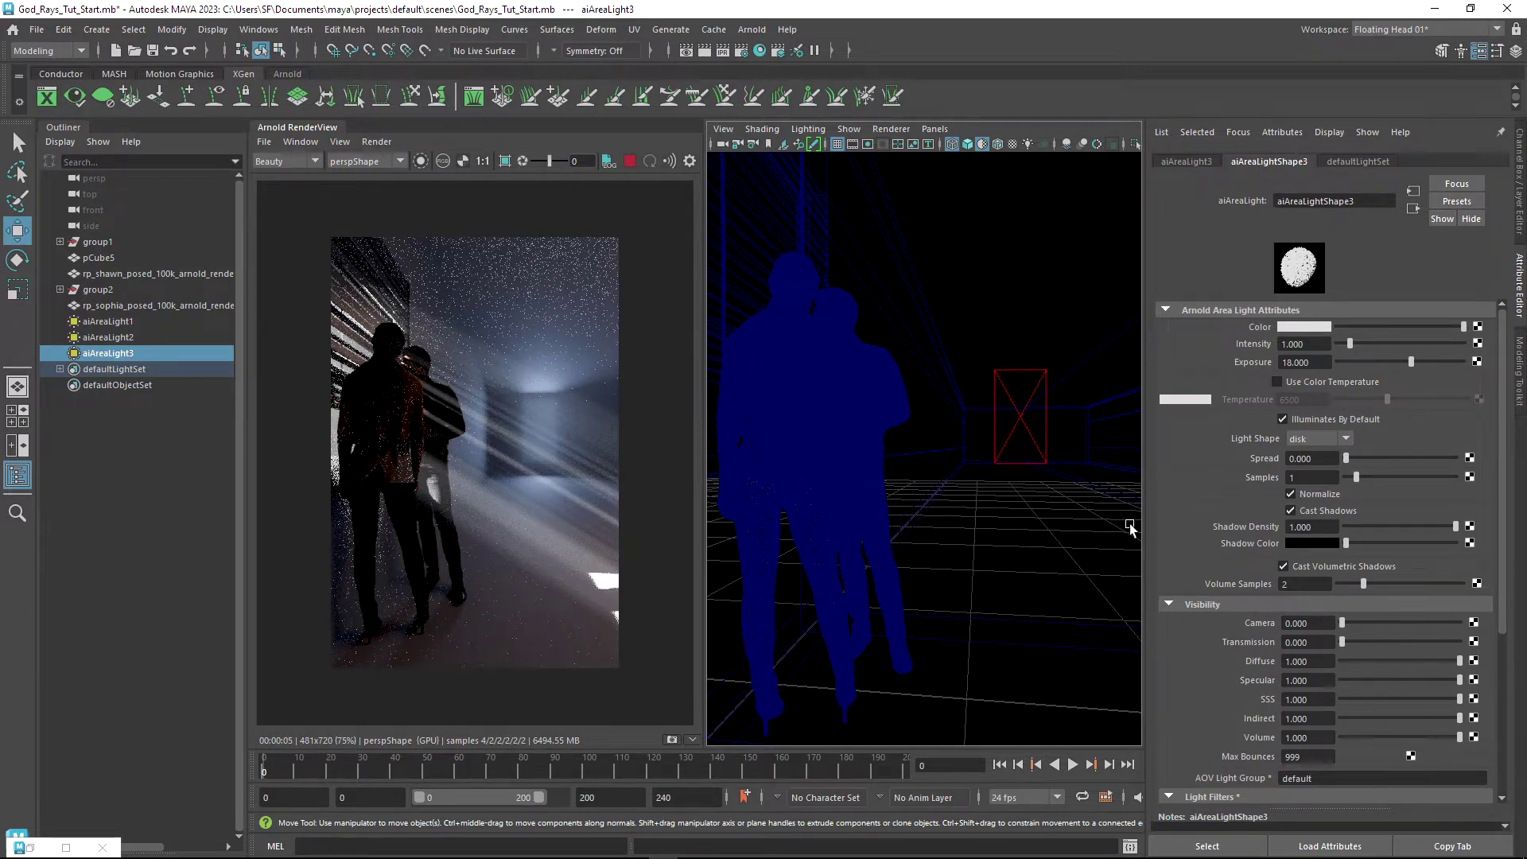
scroll(1255, 571, down, 5)
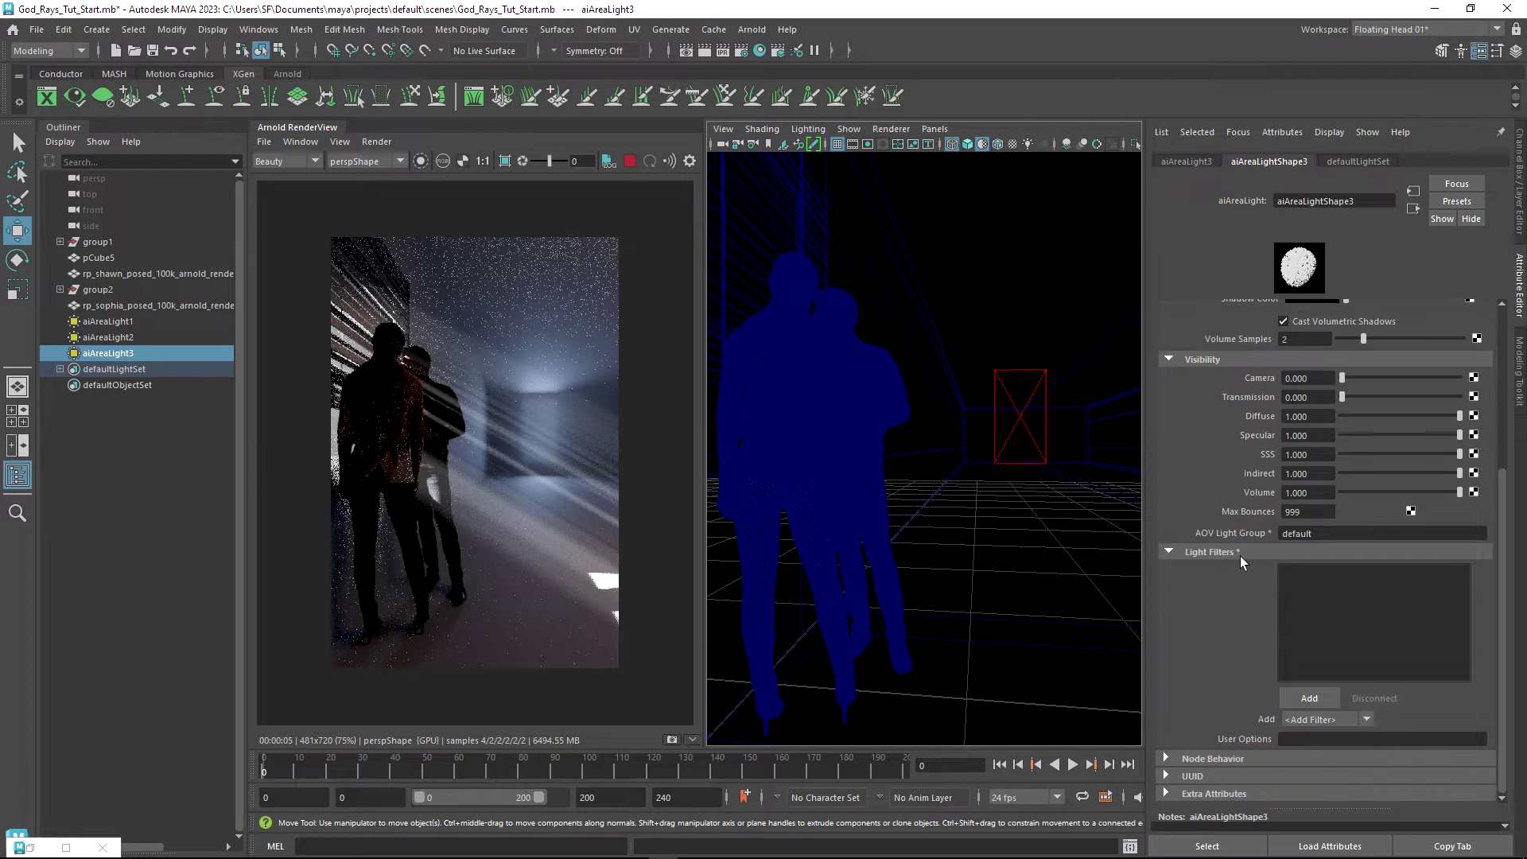
- Add an aiLightDecay filter to aiAreaLight3
click(1311, 697)
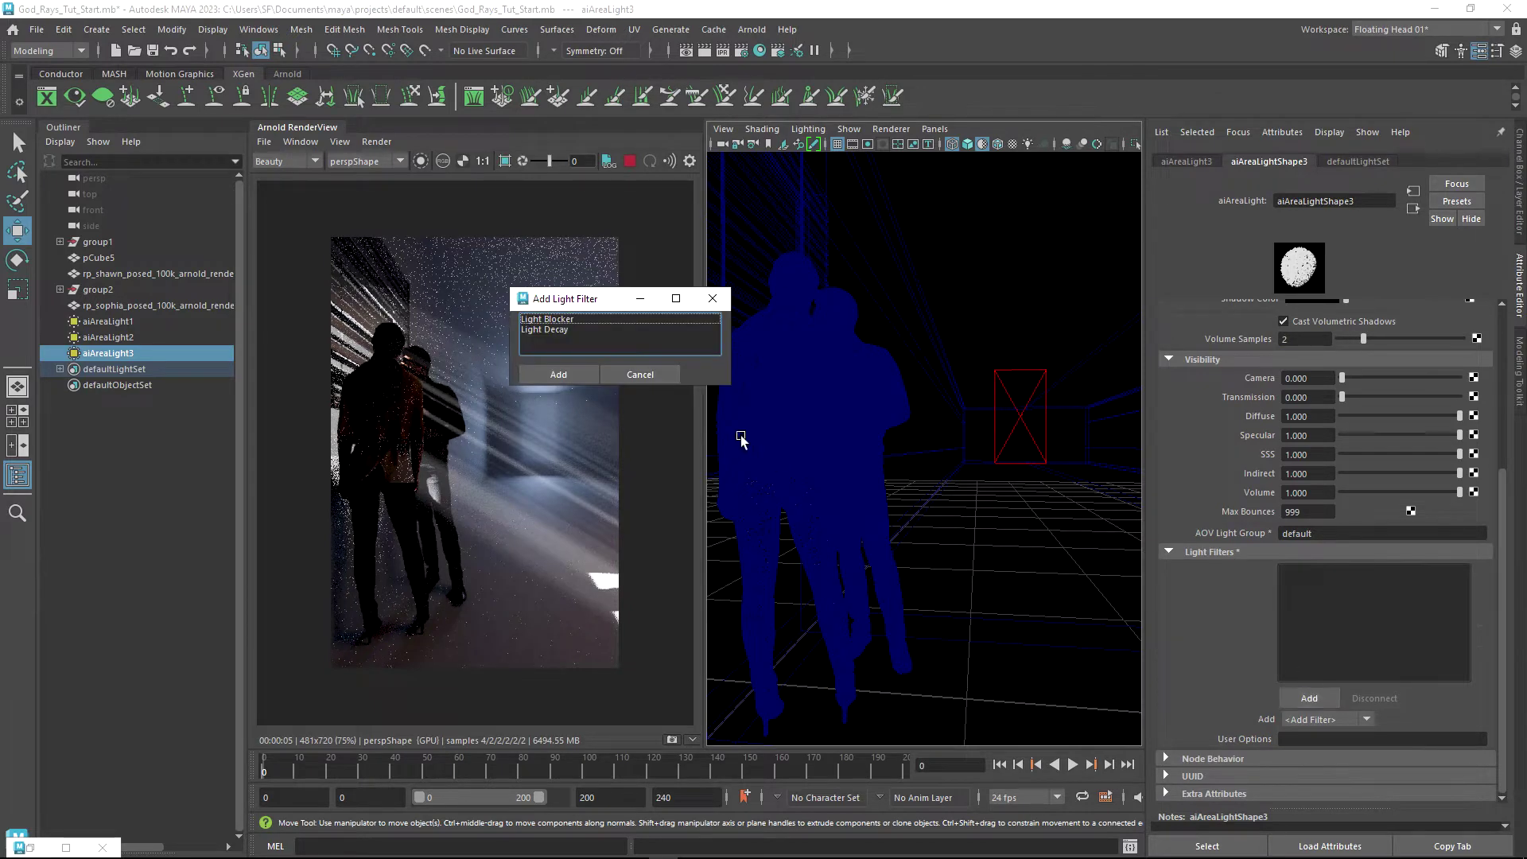
double_click(545, 330)
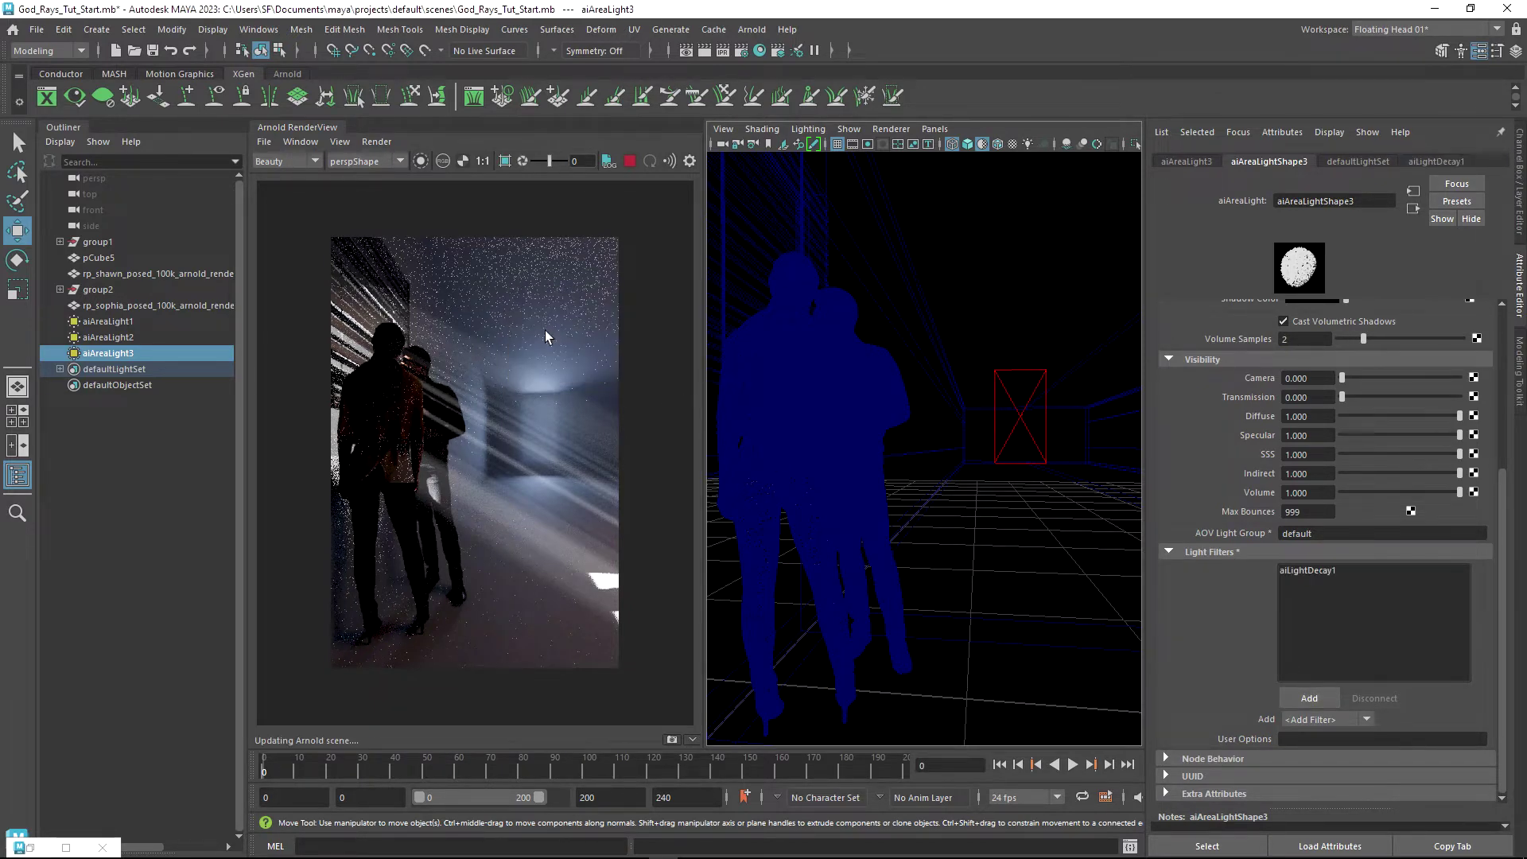
double_click(1308, 571)
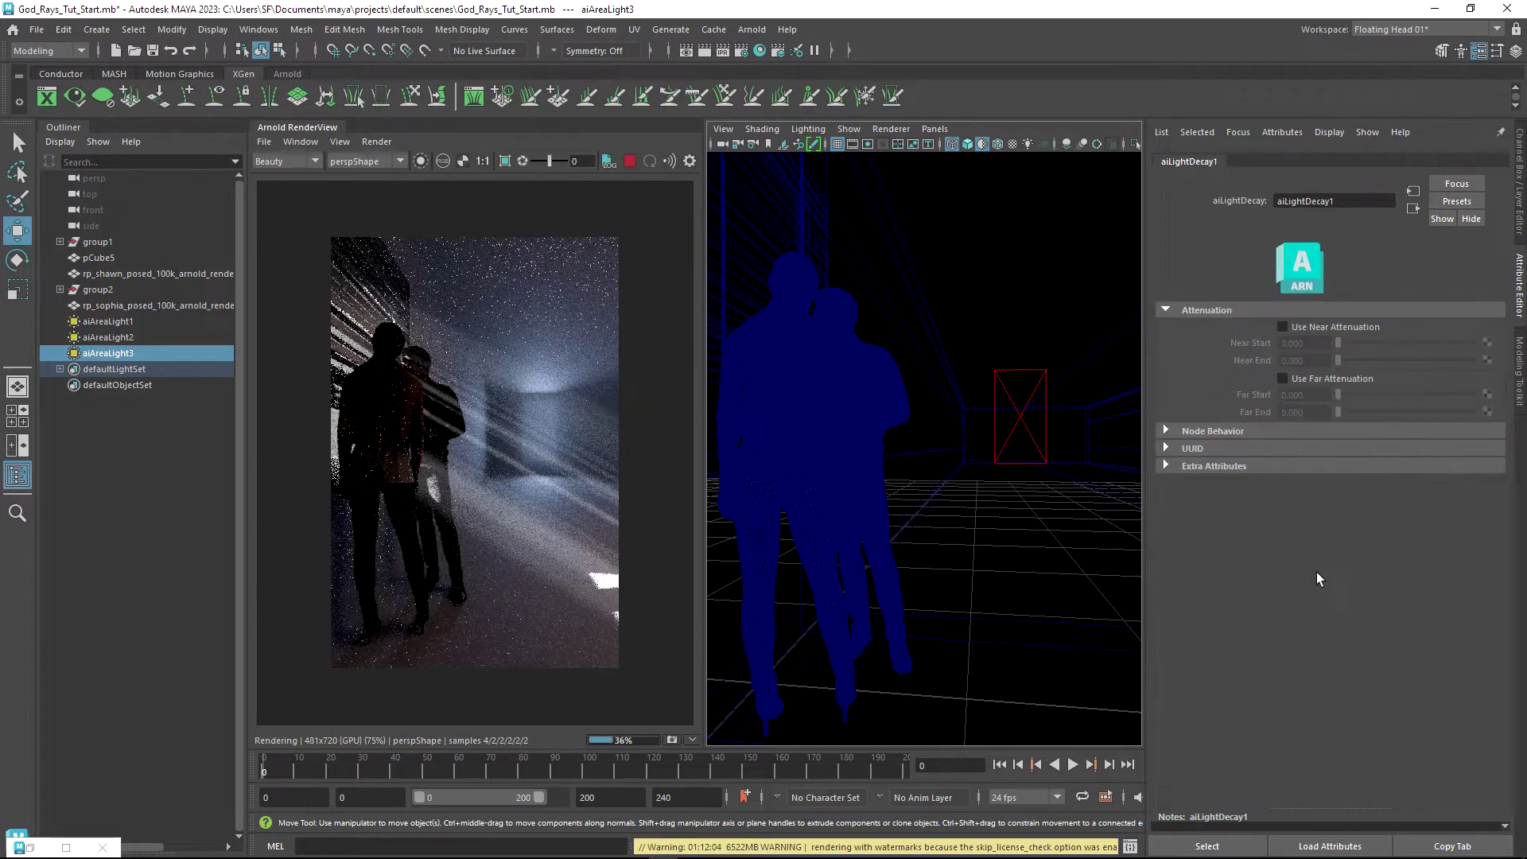
- Enable far attenuation on aiLightDecay1 and set Far End to 440.476
click(1301, 382)
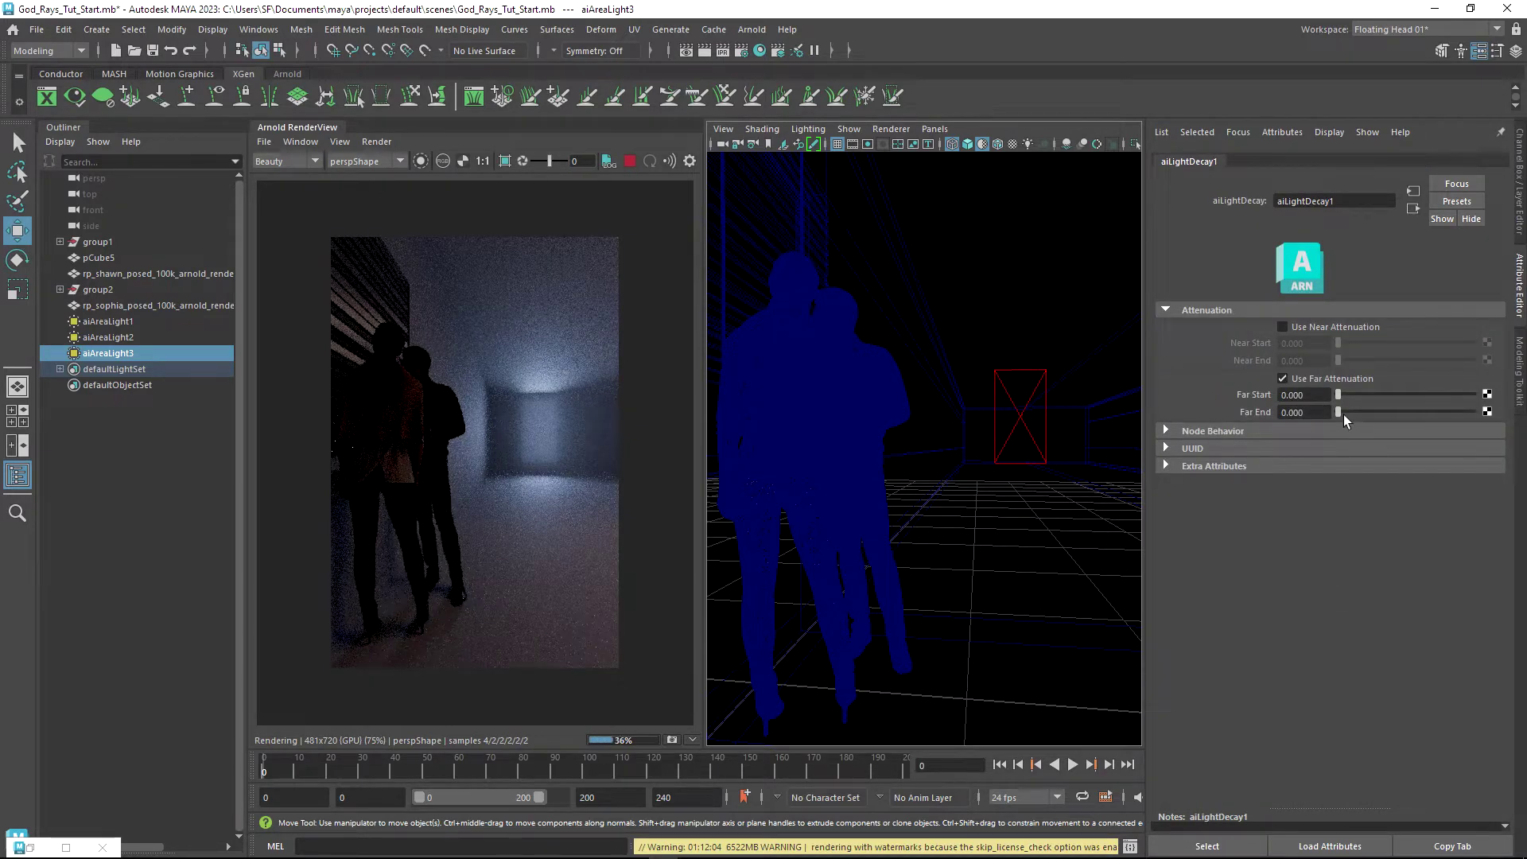
drag(1343, 413, 1408, 429)
scroll(954, 497, down, 5)
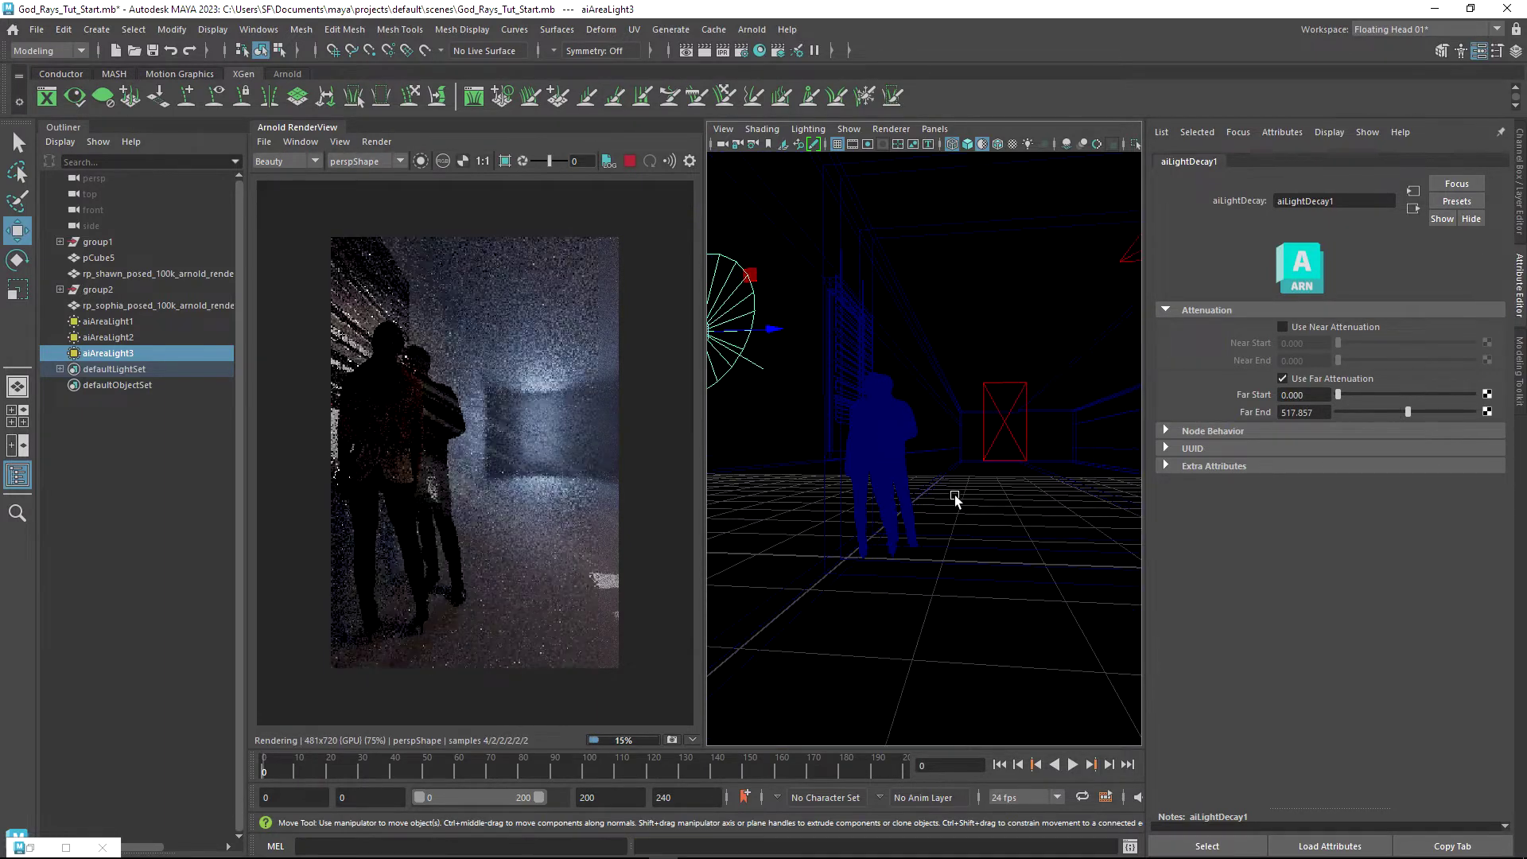
mouse_move(954, 497)
alt+mouse_down()
mouse_move(988, 493)
mouse_move(951, 501)
alt+mouse_up()
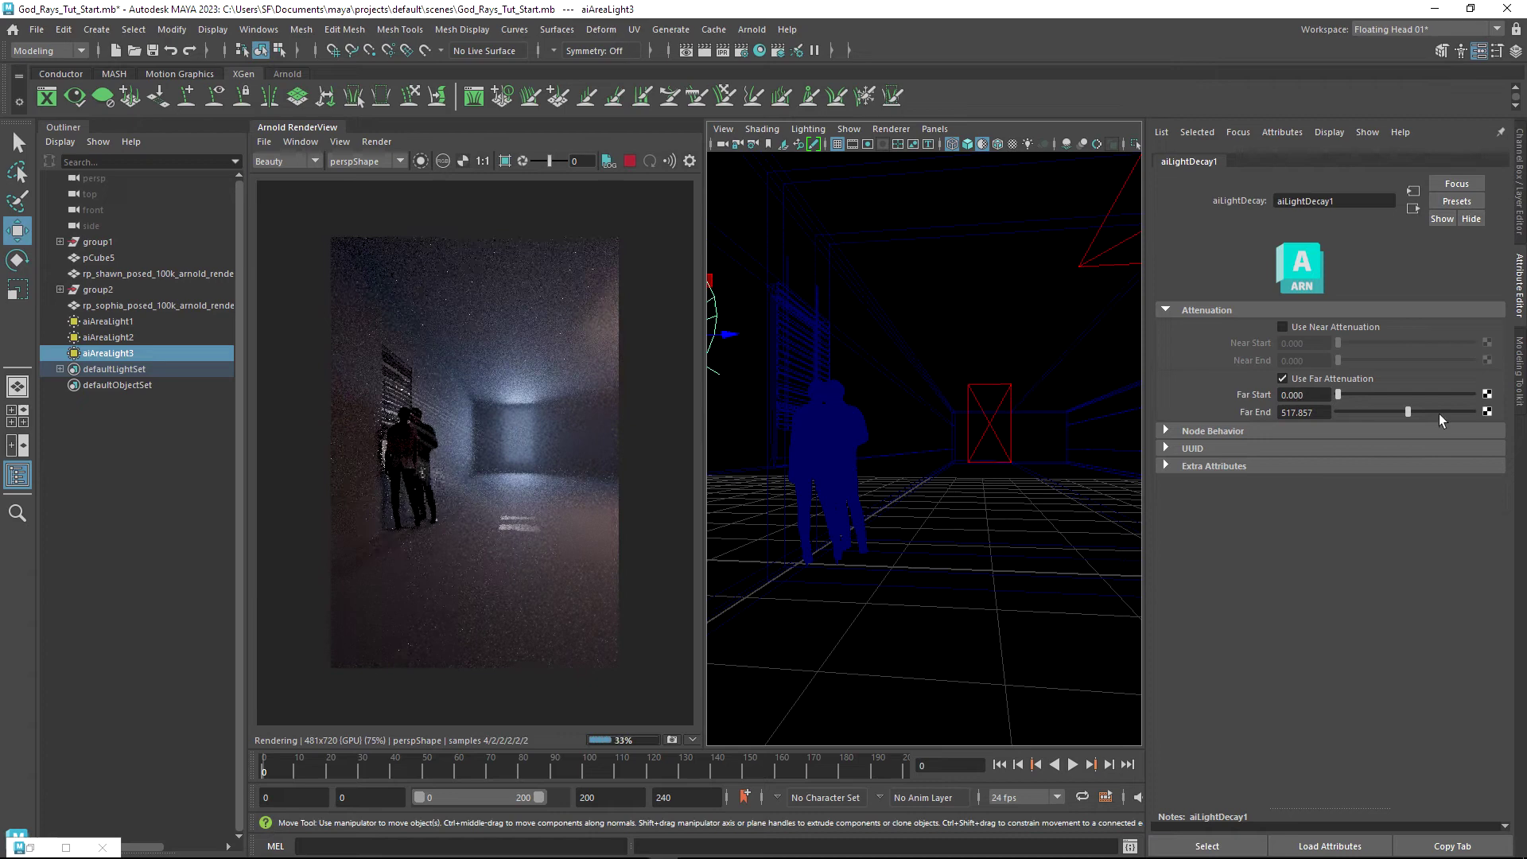
drag(1406, 412, 1495, 445)
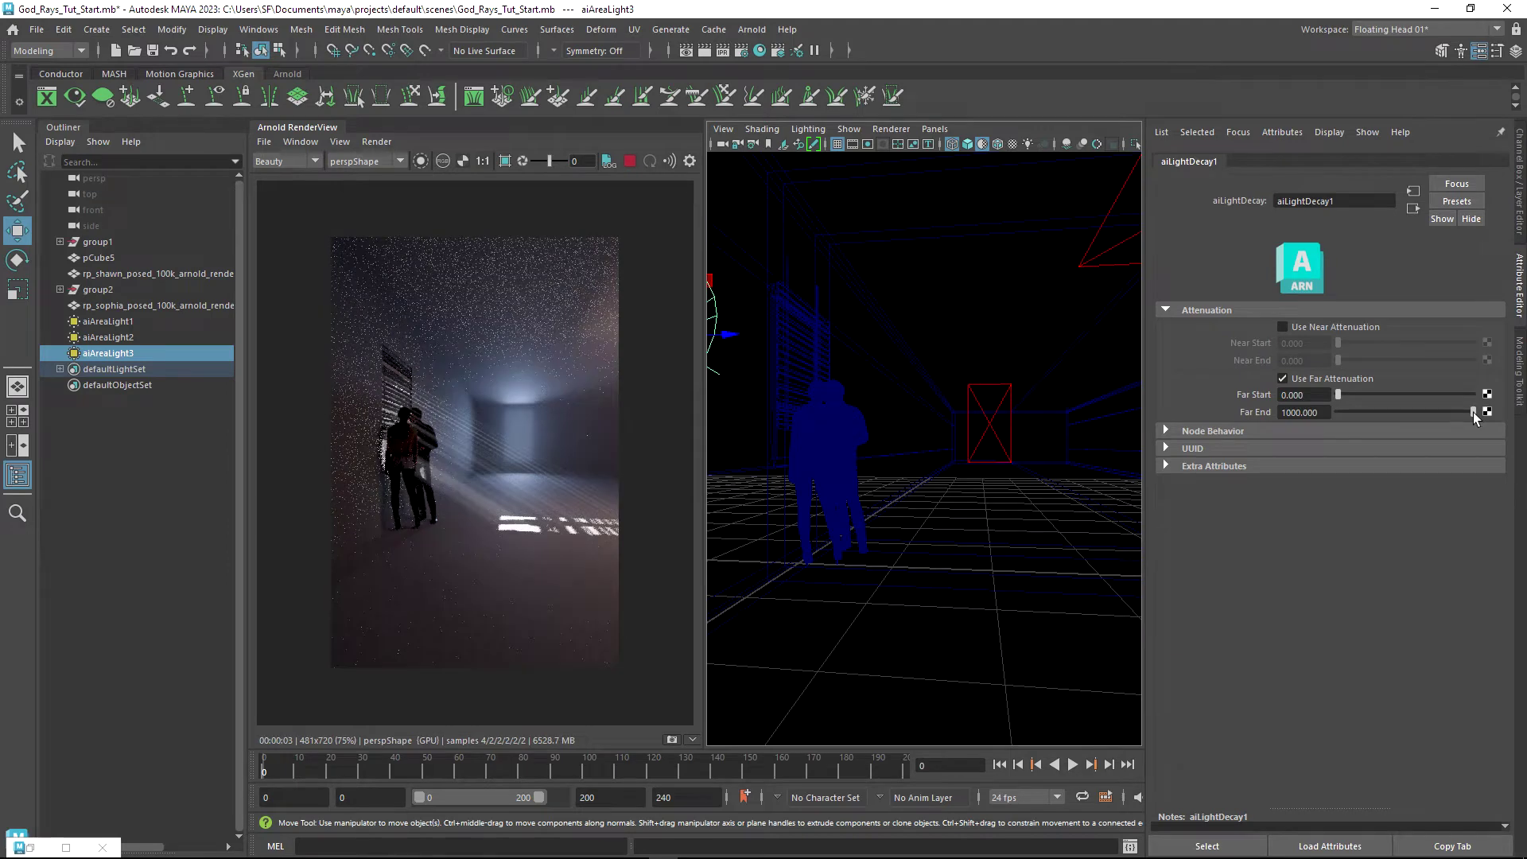
drag(1473, 412, 1406, 423)
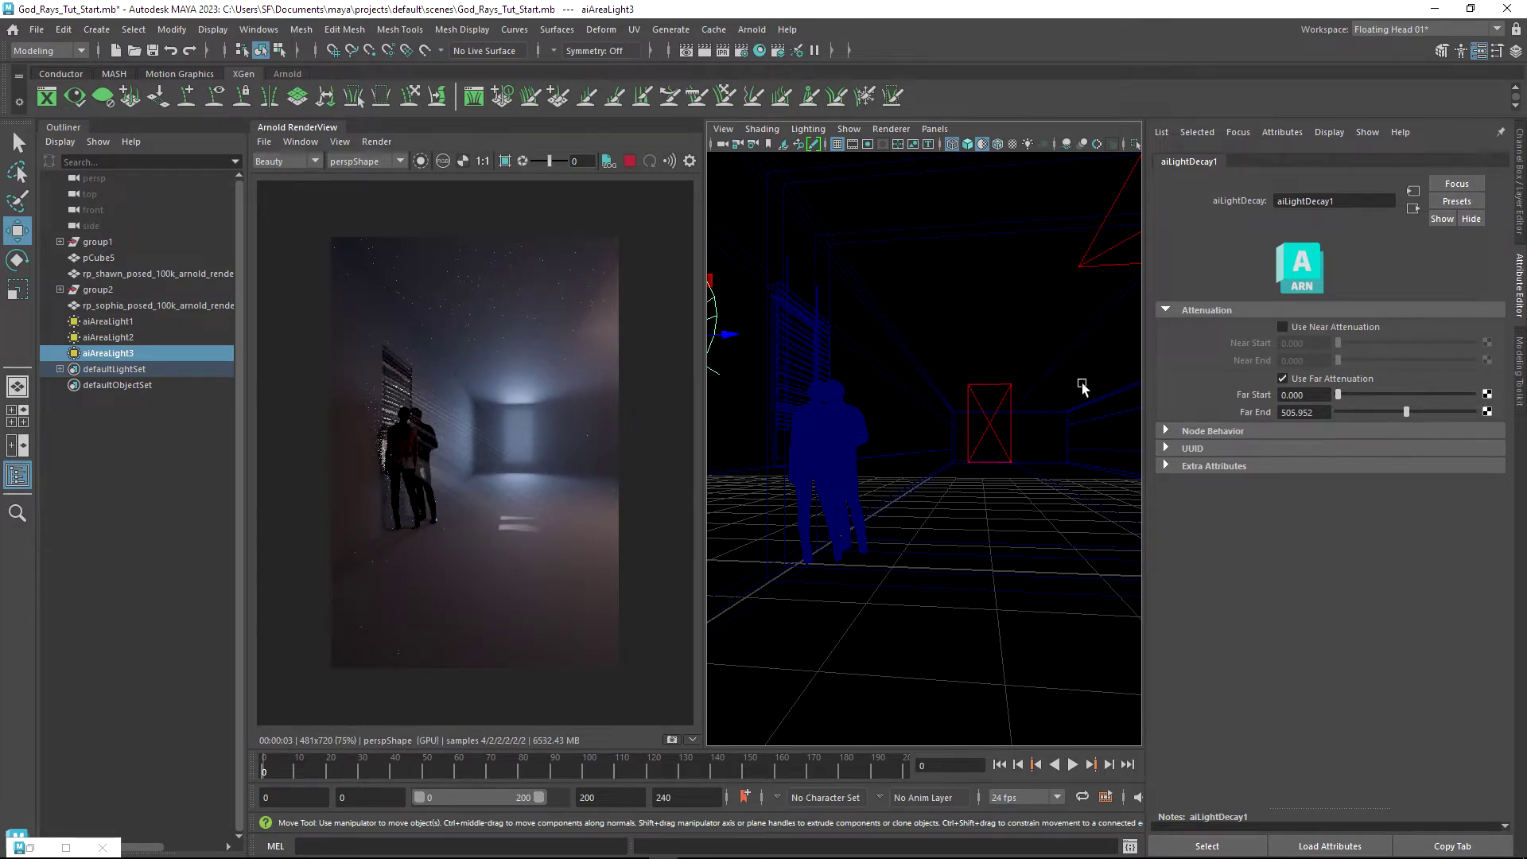
scroll(977, 430, up, 5)
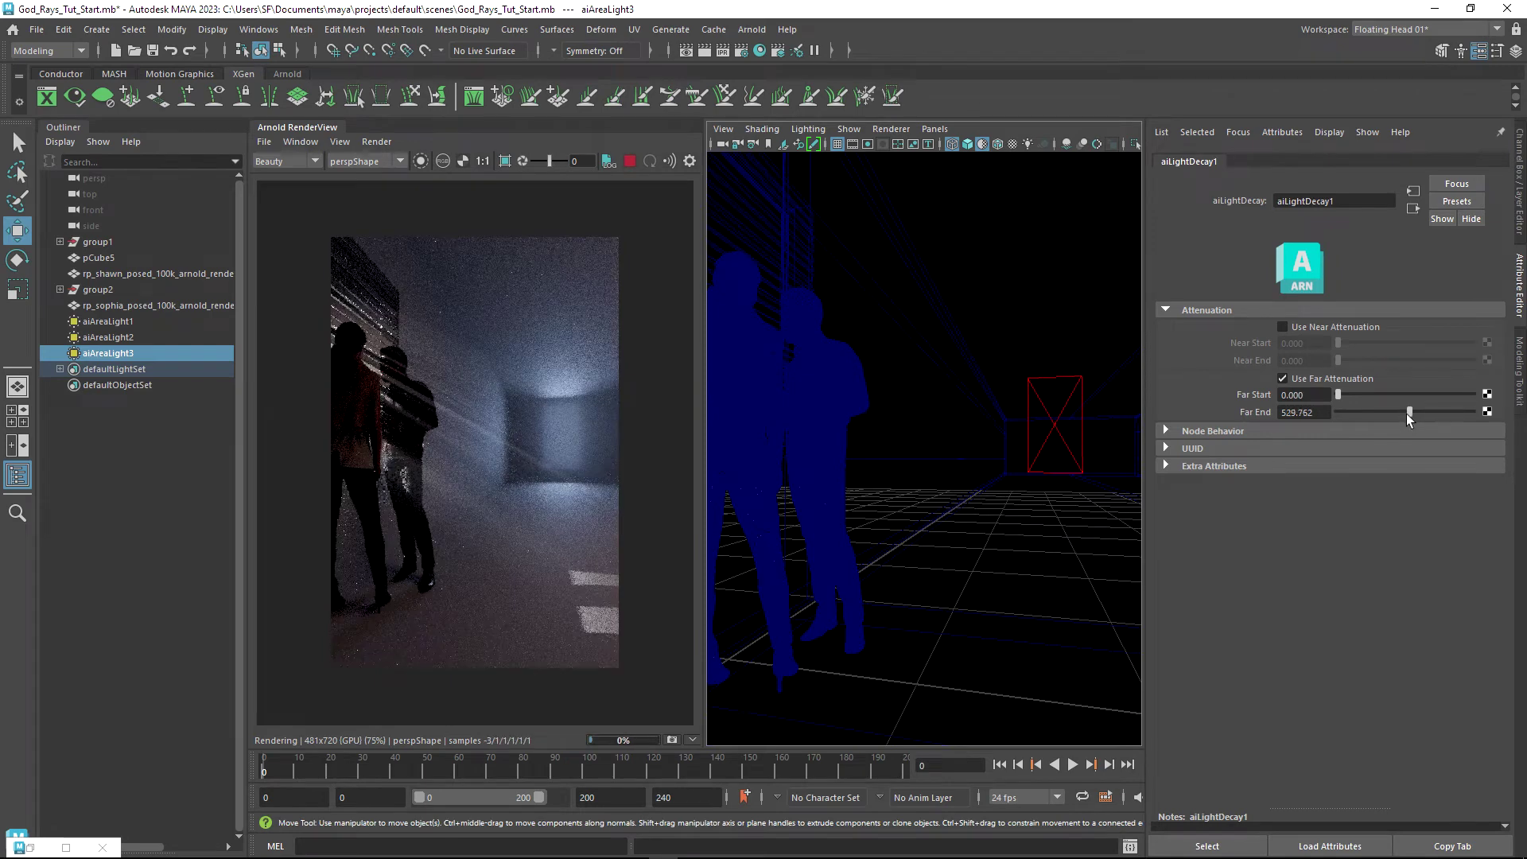
drag(1406, 412, 1395, 412)
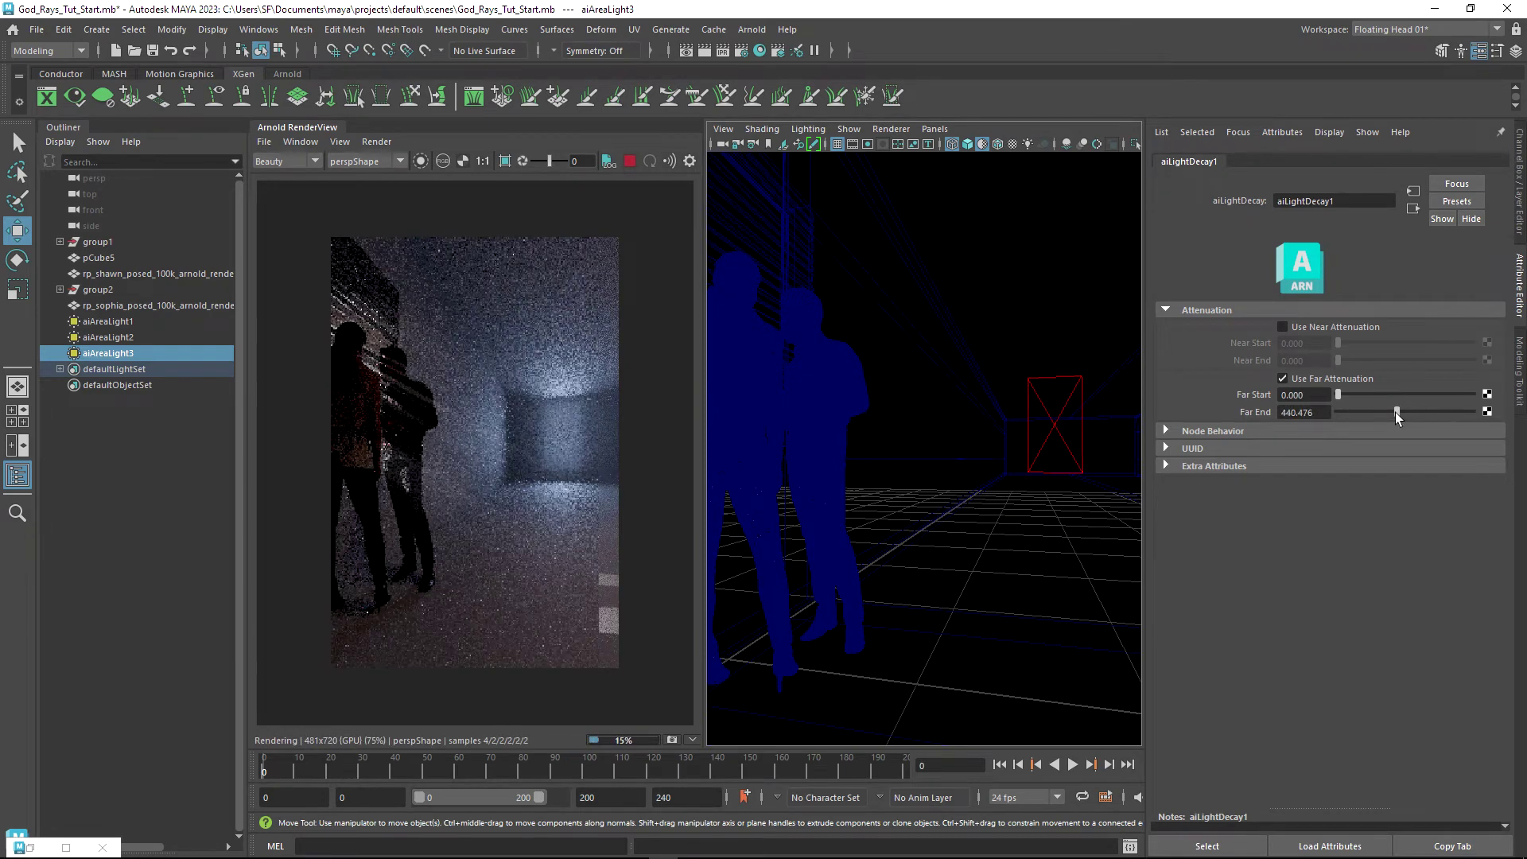
- Set aiAreaLight3's exposure to 19.26 and spread to 0.02
click(127, 354)
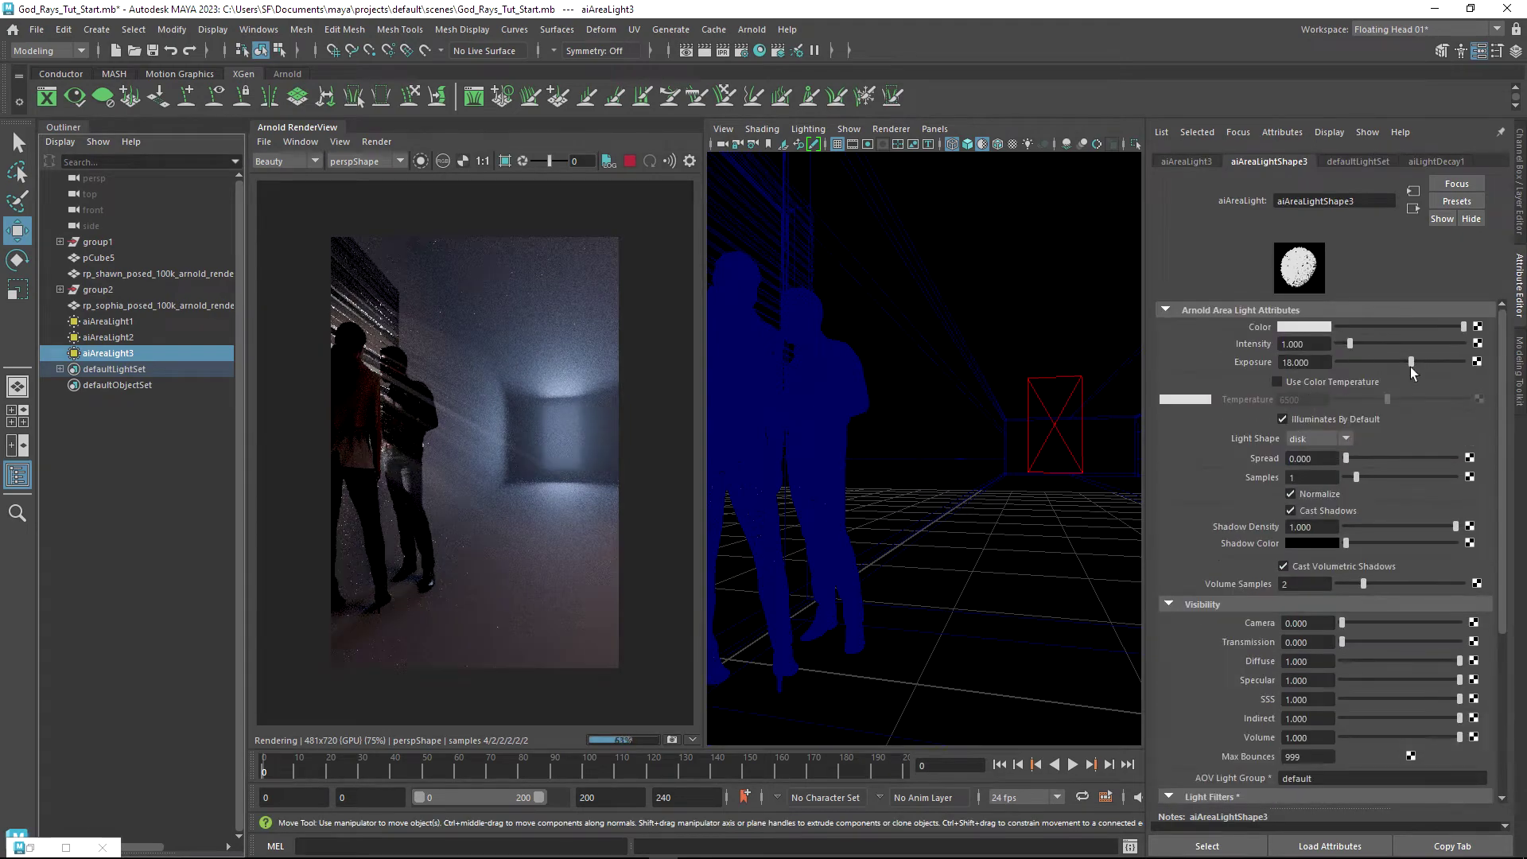
drag(1411, 362, 1415, 362)
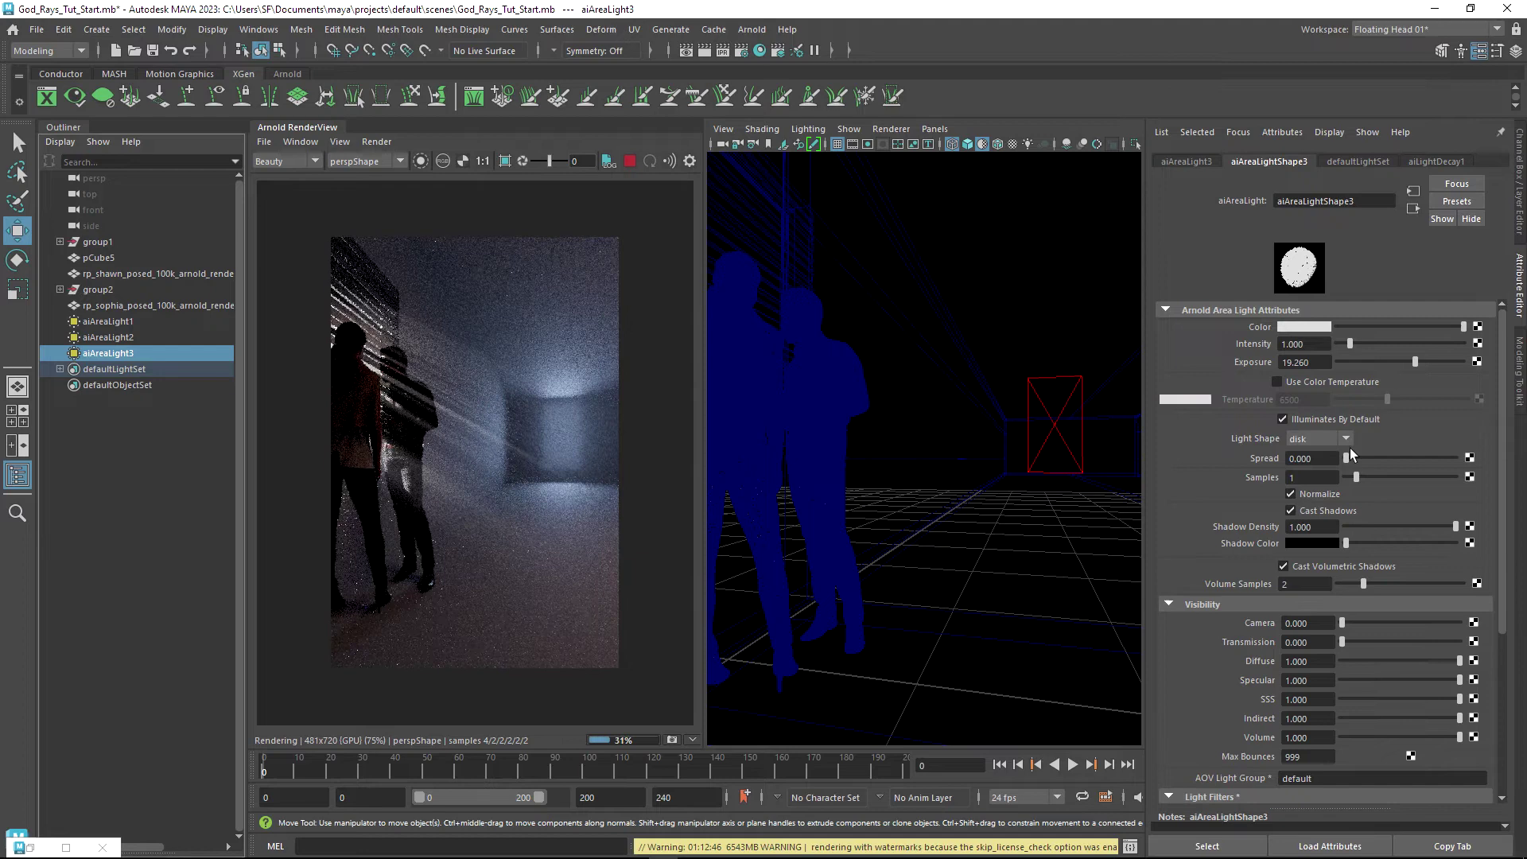
ctrl+drag(1316, 453, 1321, 458)
- Move aiAreaLight3 up and sideways so its beams strike the figures
alt+drag(874, 425, 983, 442)
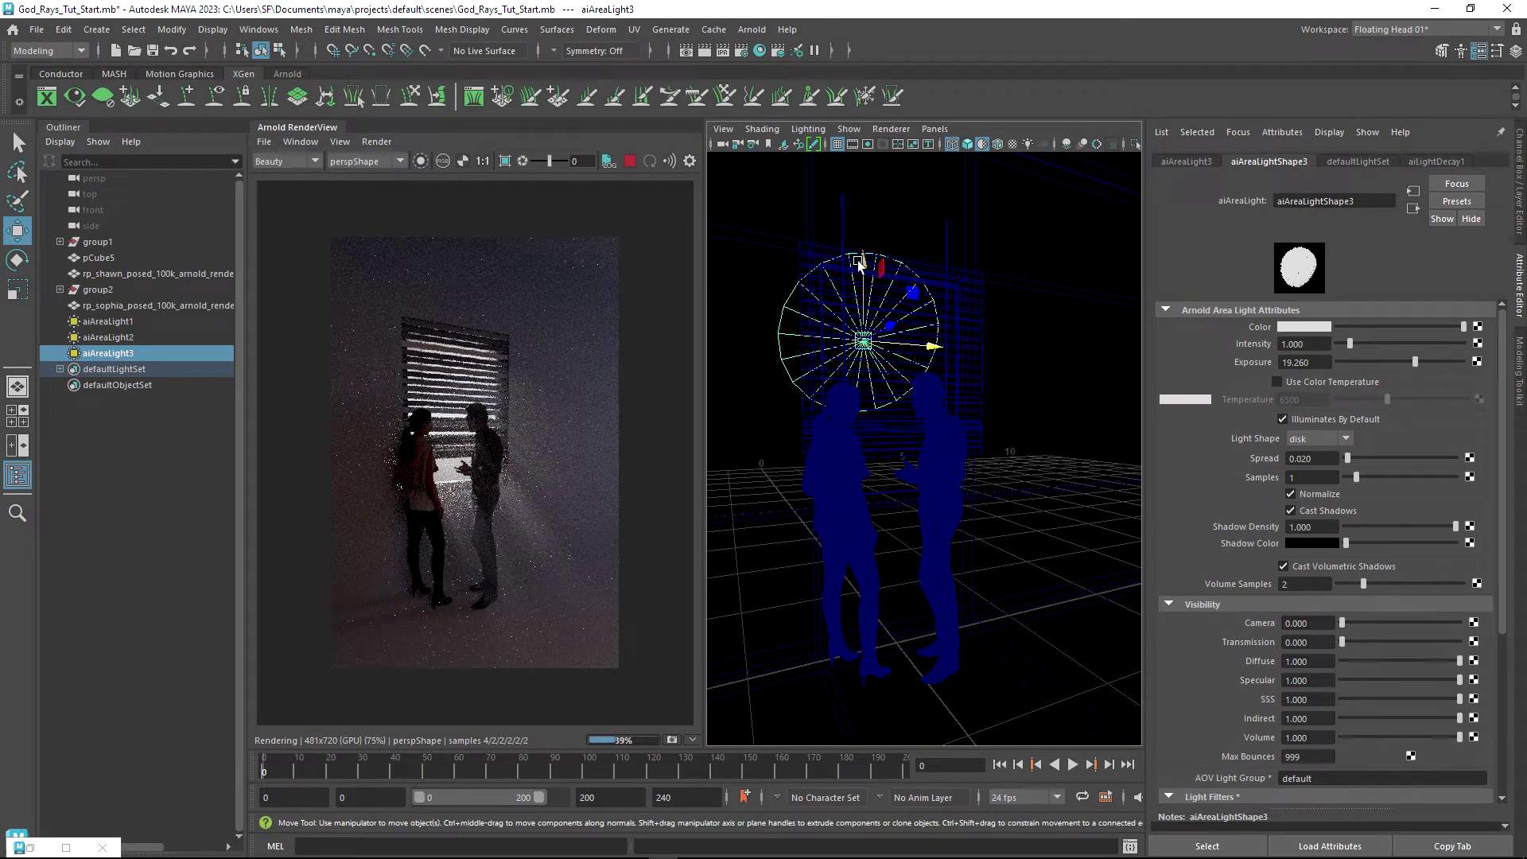
mouse_move(859, 263)
mouse_down()
mouse_move(869, 318)
mouse_move(865, 263)
mouse_up()
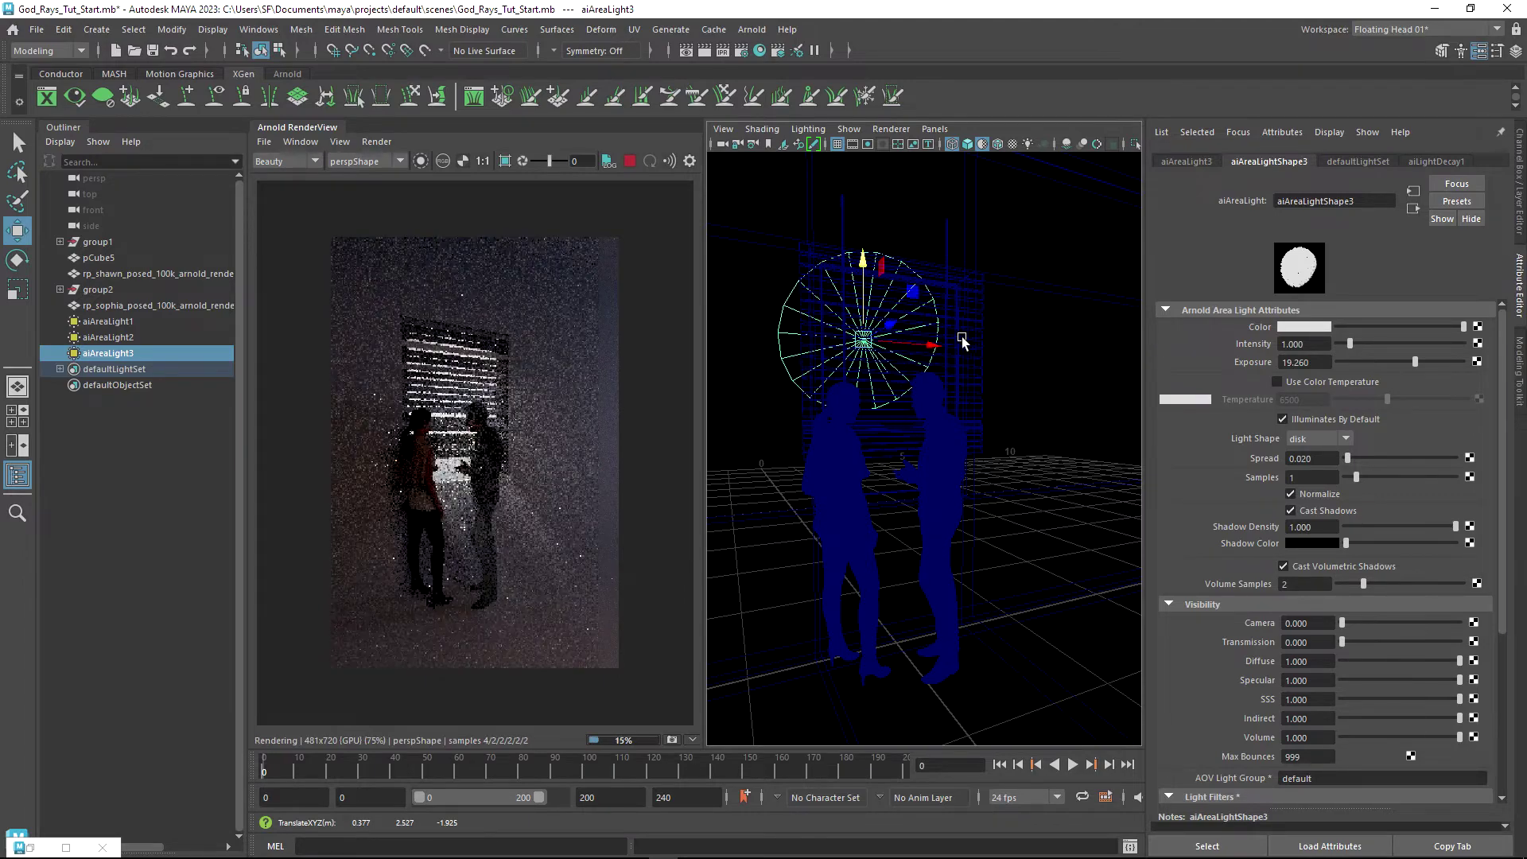
mouse_move(932, 344)
mouse_down()
mouse_move(965, 351)
mouse_move(934, 362)
mouse_up()
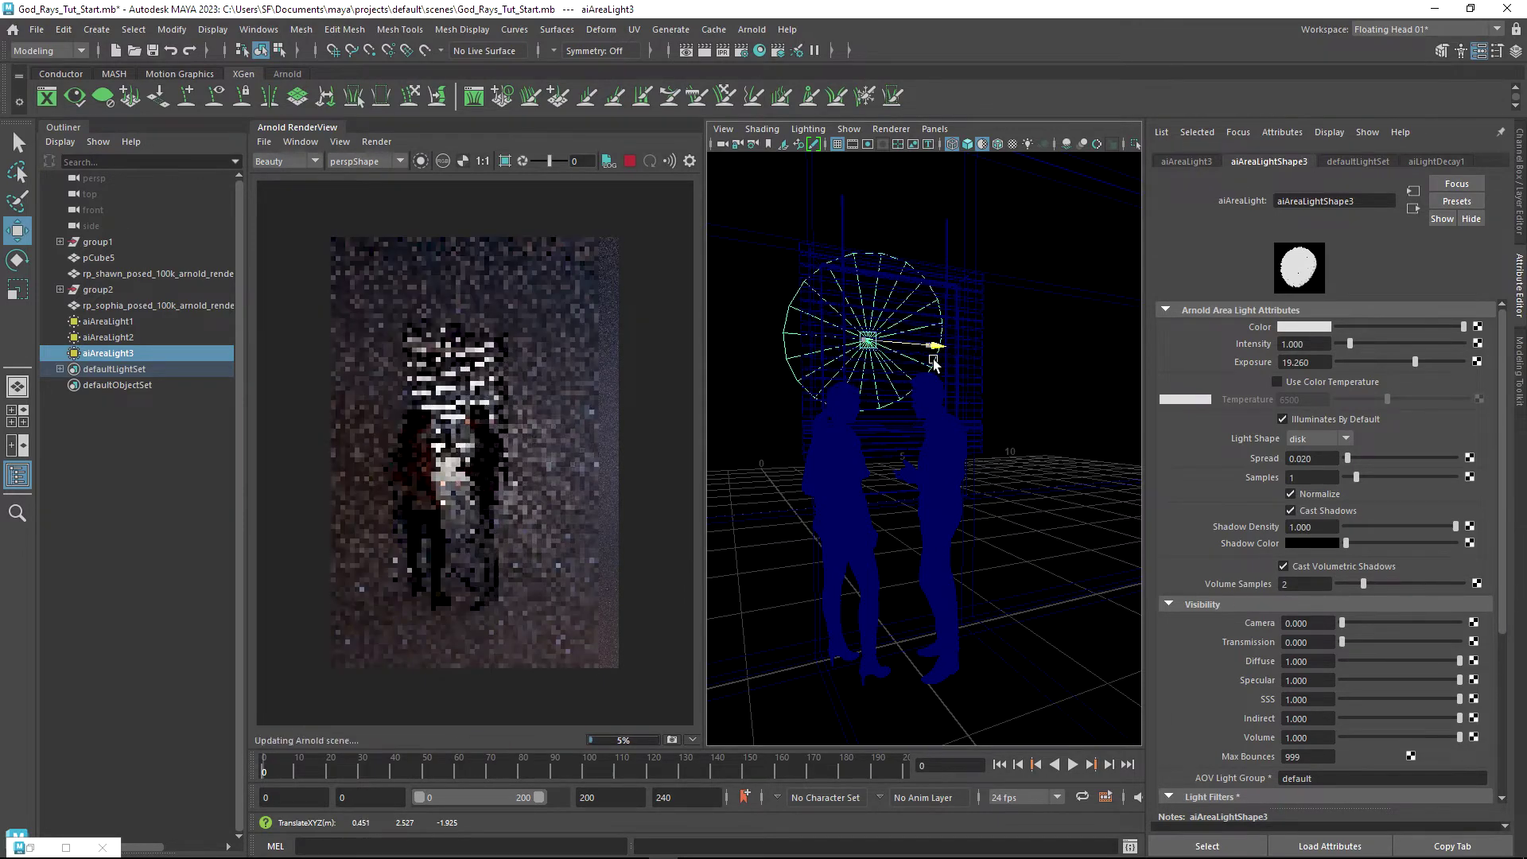
alt+right_drag(927, 433, 941, 465)
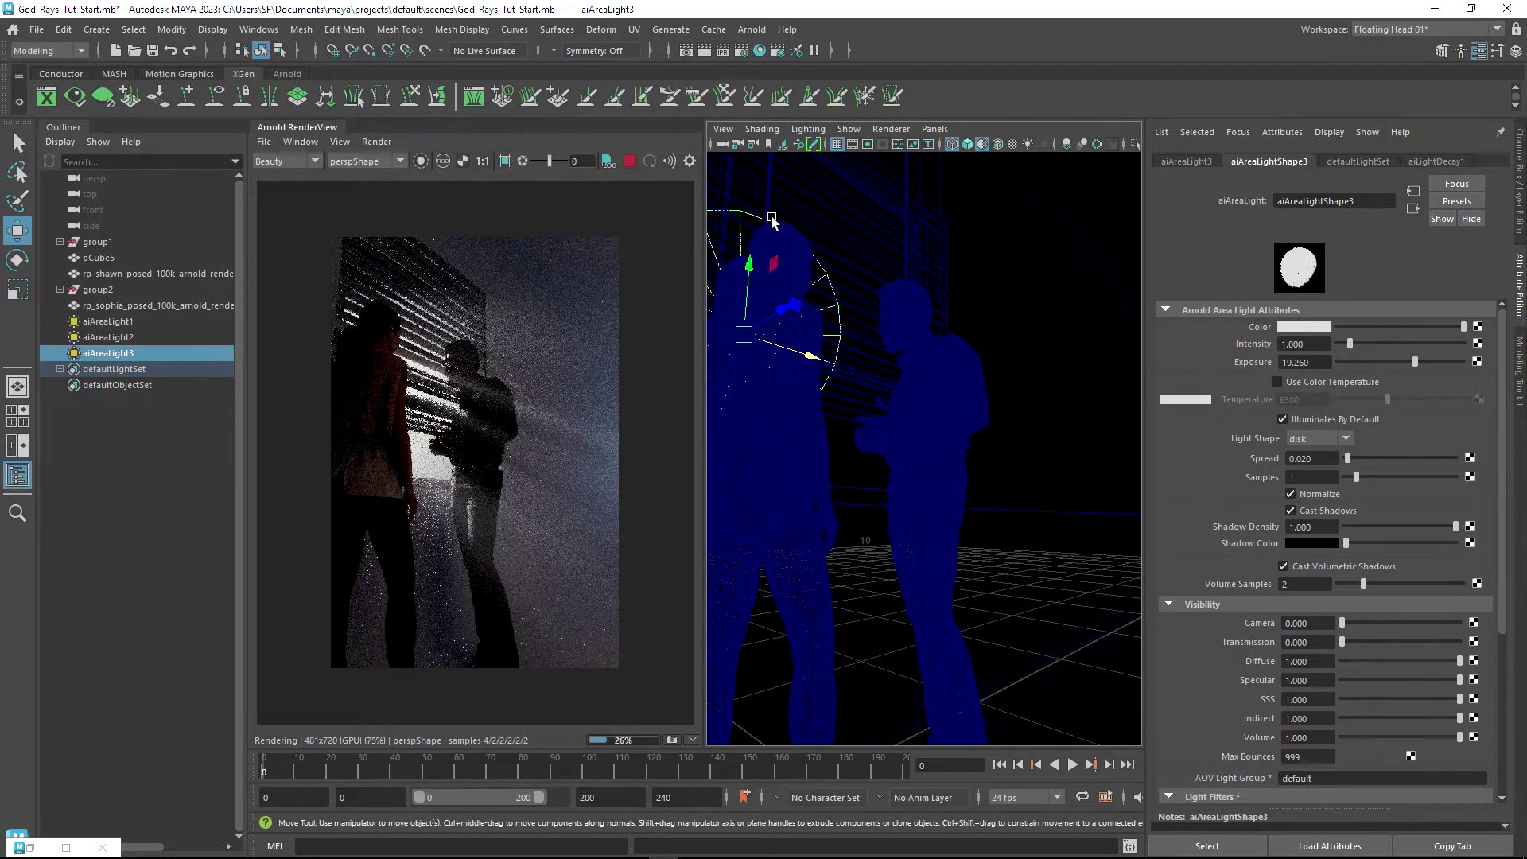
drag(752, 270, 776, 221)
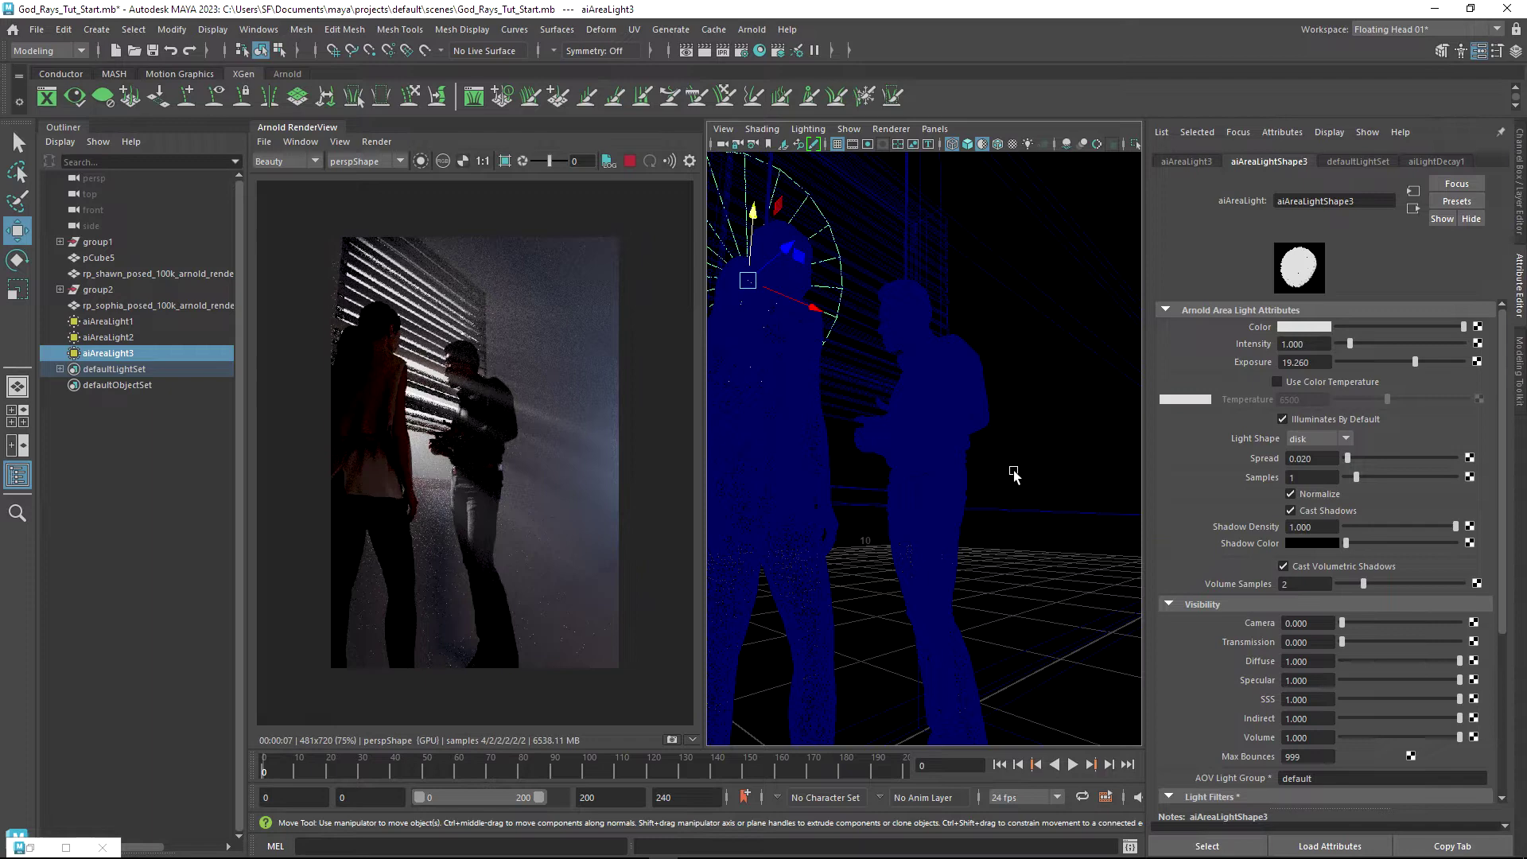
- Stop IPR, break the Atmosphere connection to aiAtmosphereVolume1, and save the scene
click(629, 161)
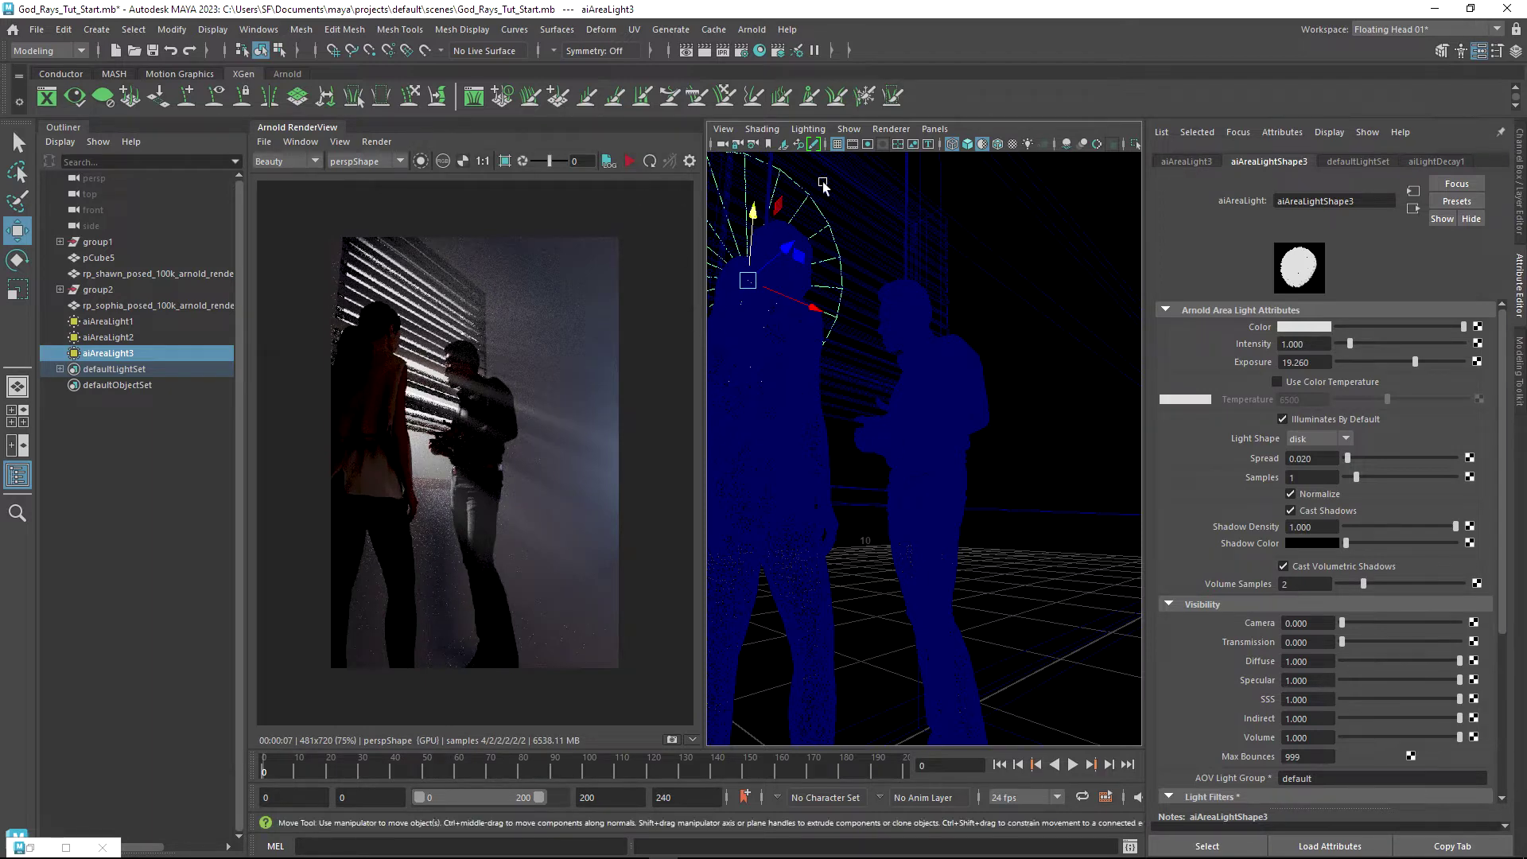
click(744, 51)
right_click(700, 525)
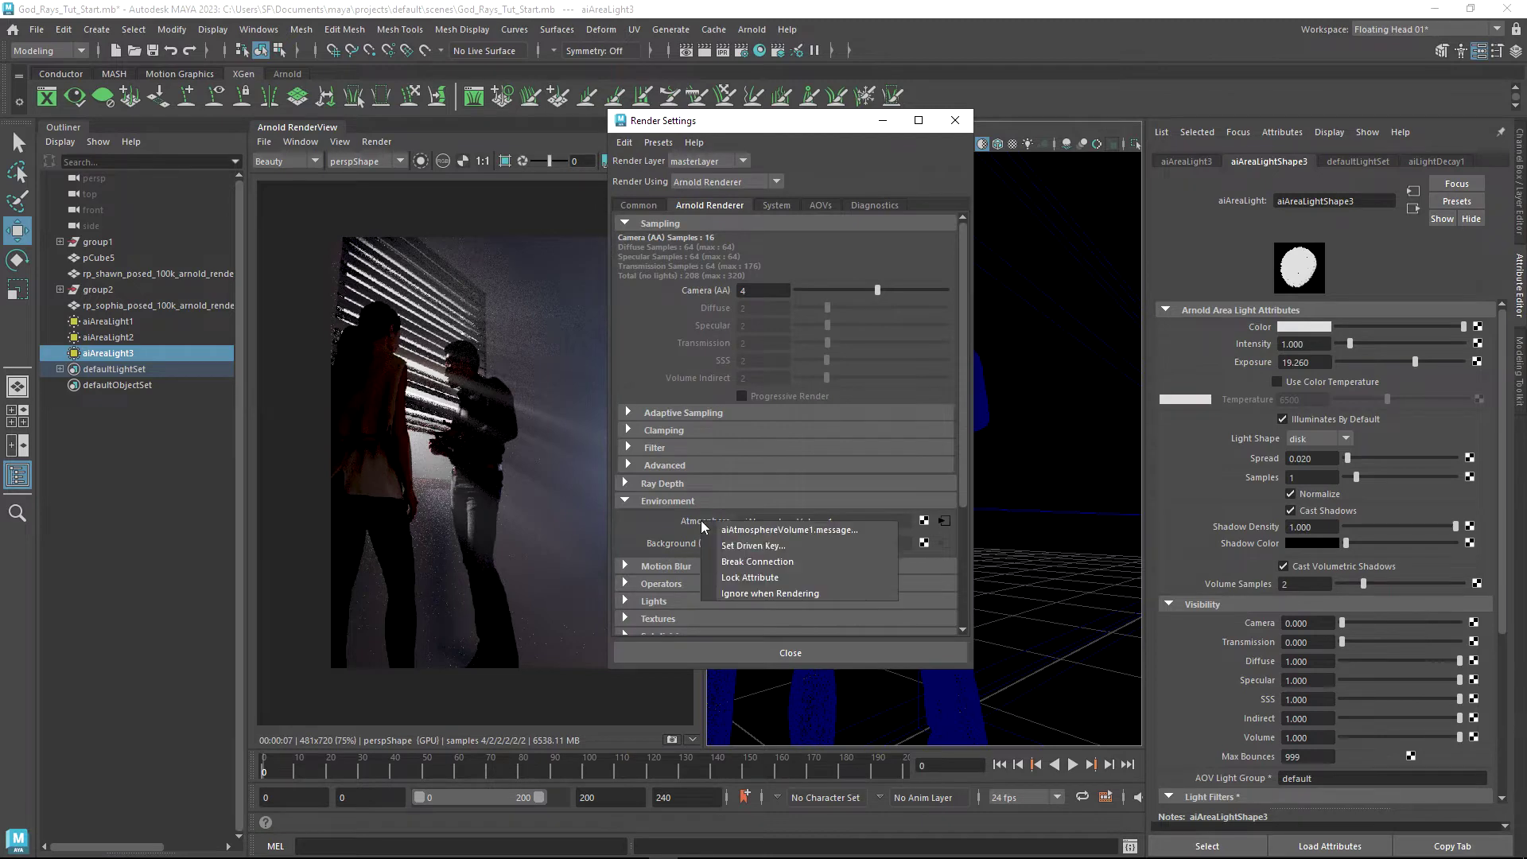
click(738, 561)
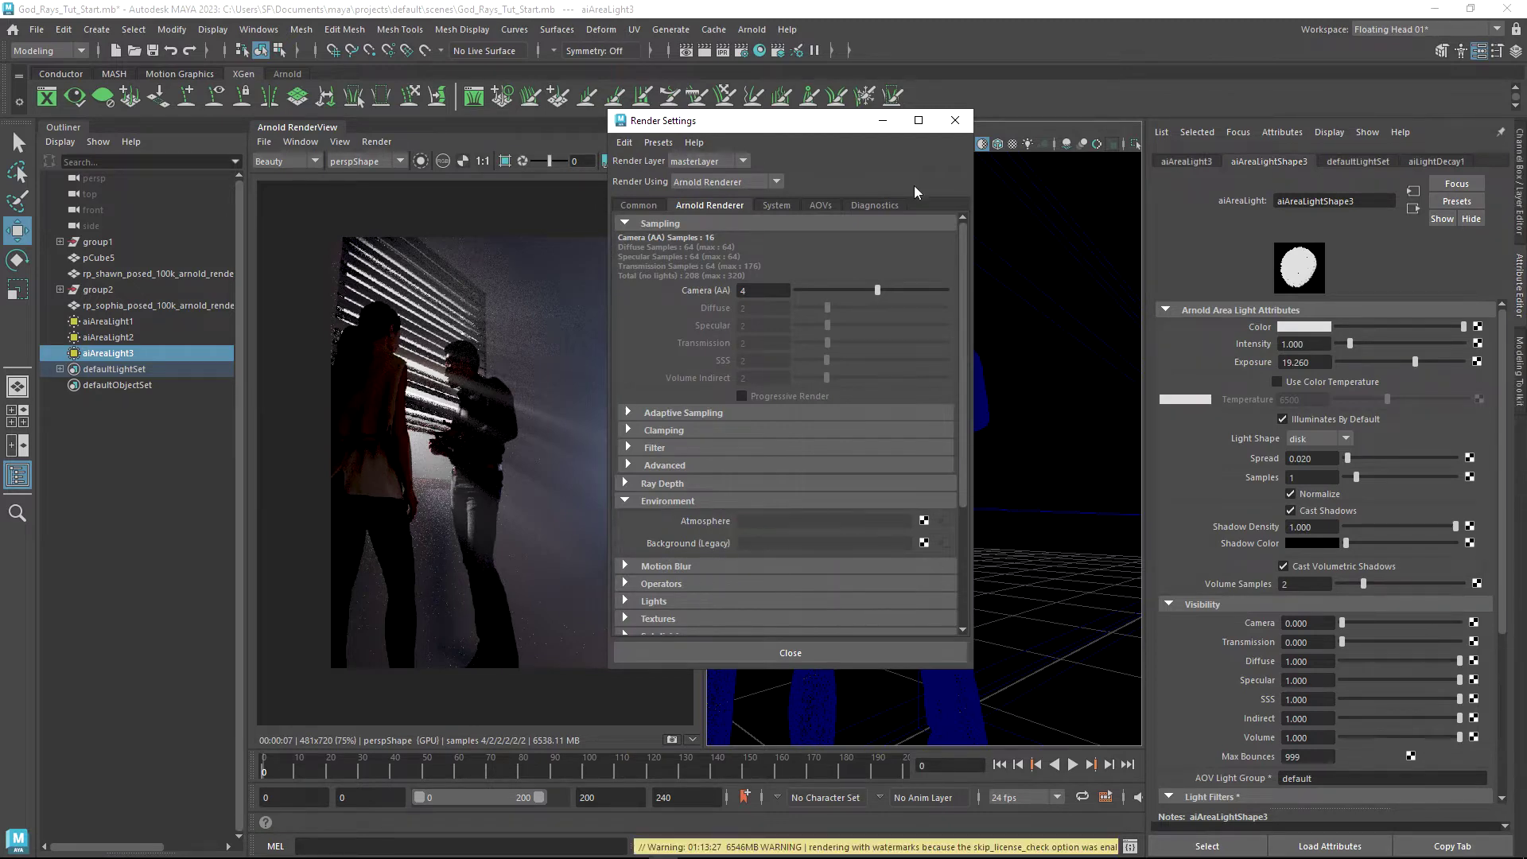
click(955, 120)
key(ctrl+s)
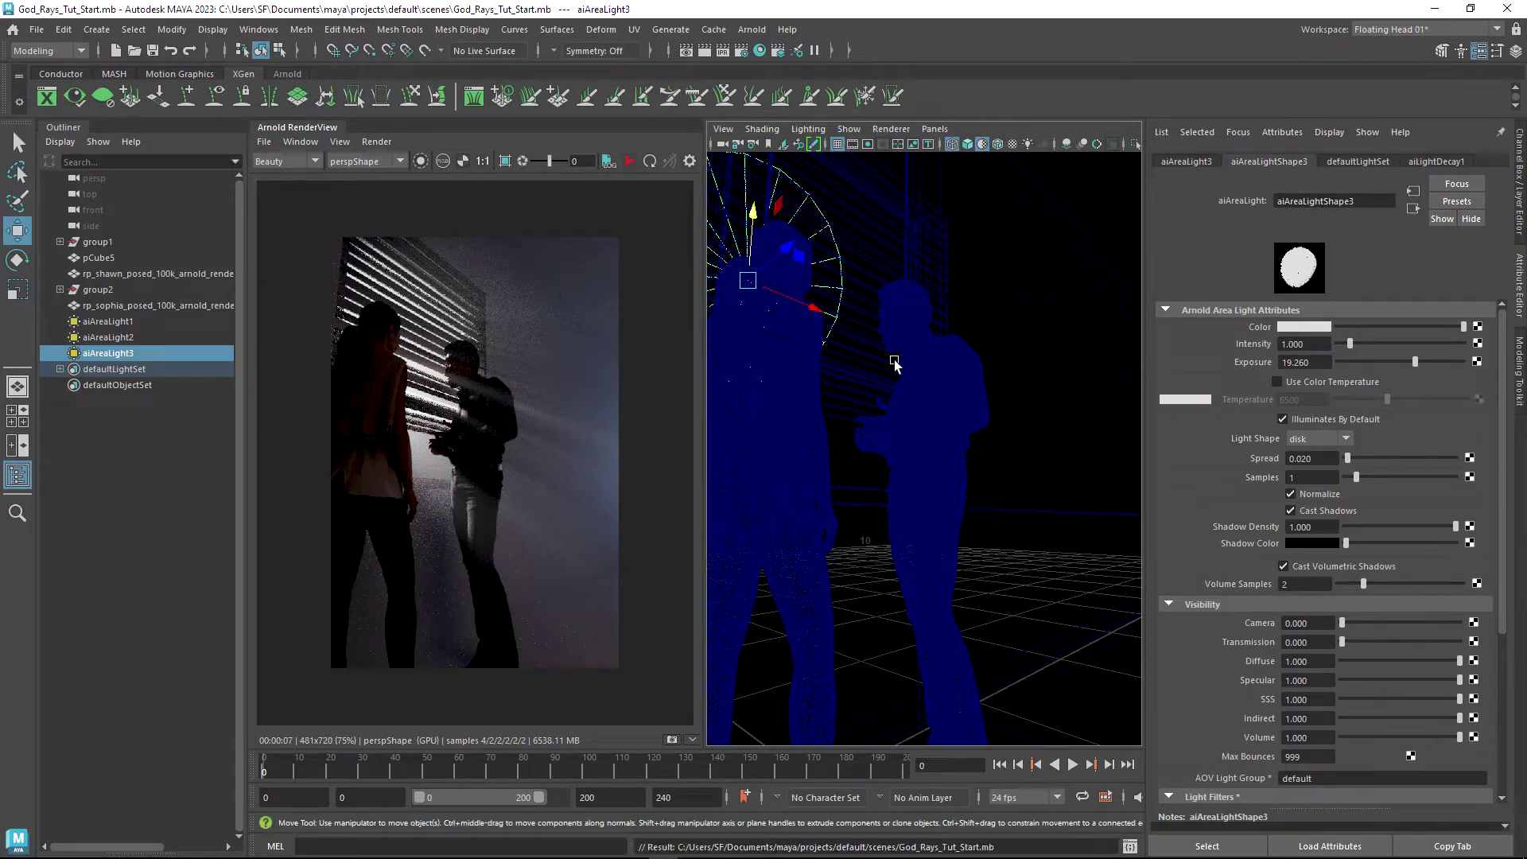
- Frame the light in shaded view and create a polygon cube
key(f)
mouse_move(954, 445)
alt+mouse_down()
mouse_move(1032, 443)
mouse_move(989, 456)
mouse_move(1097, 477)
mouse_move(847, 428)
alt+mouse_up()
key(5)
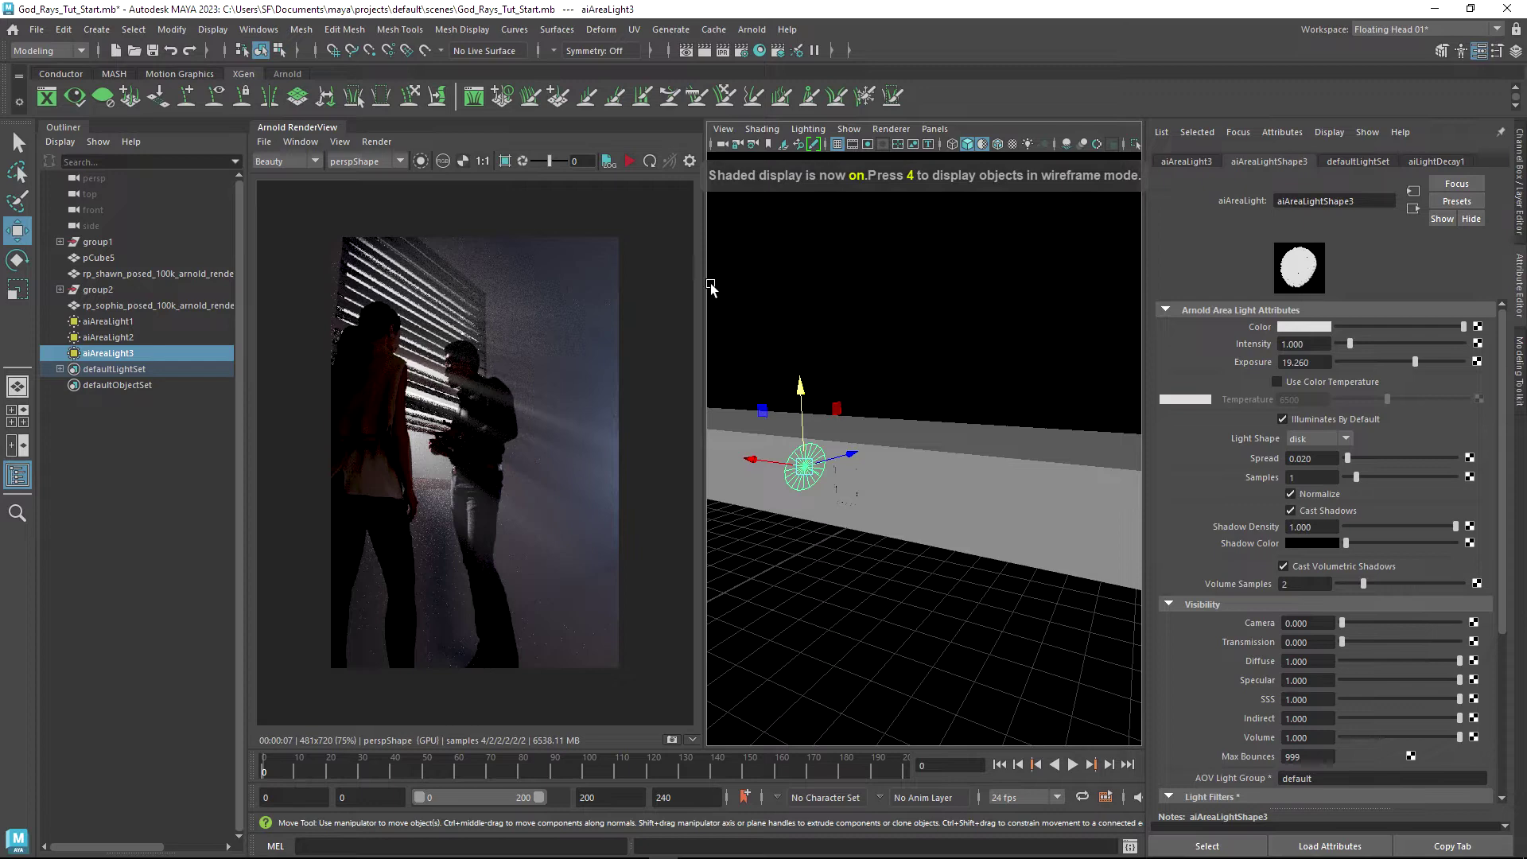
drag(702, 283, 531, 285)
alt+drag(882, 458, 815, 465)
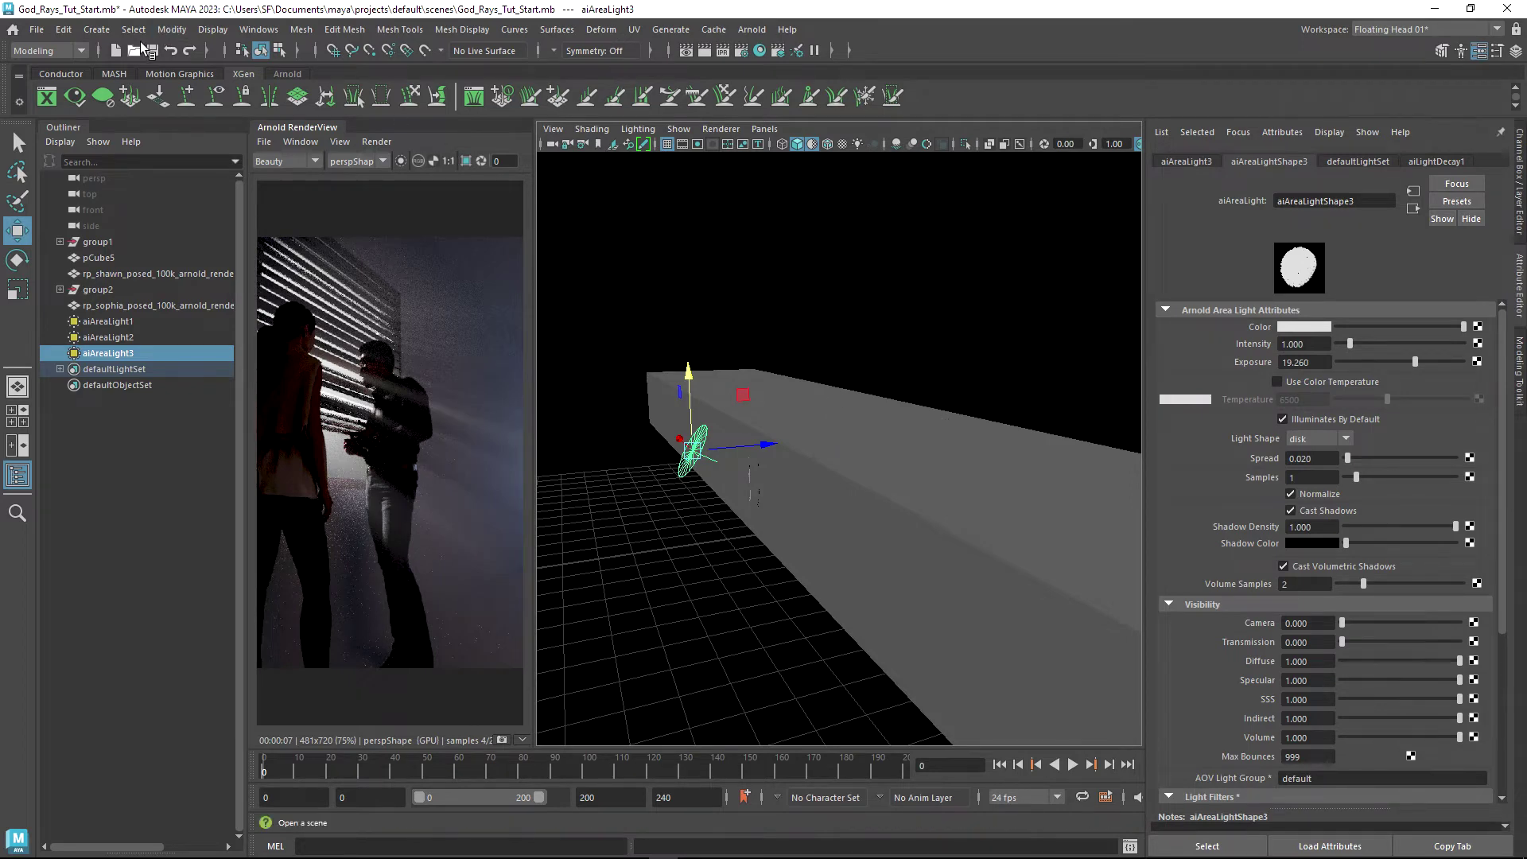
click(97, 30)
mouse_move(169, 89)
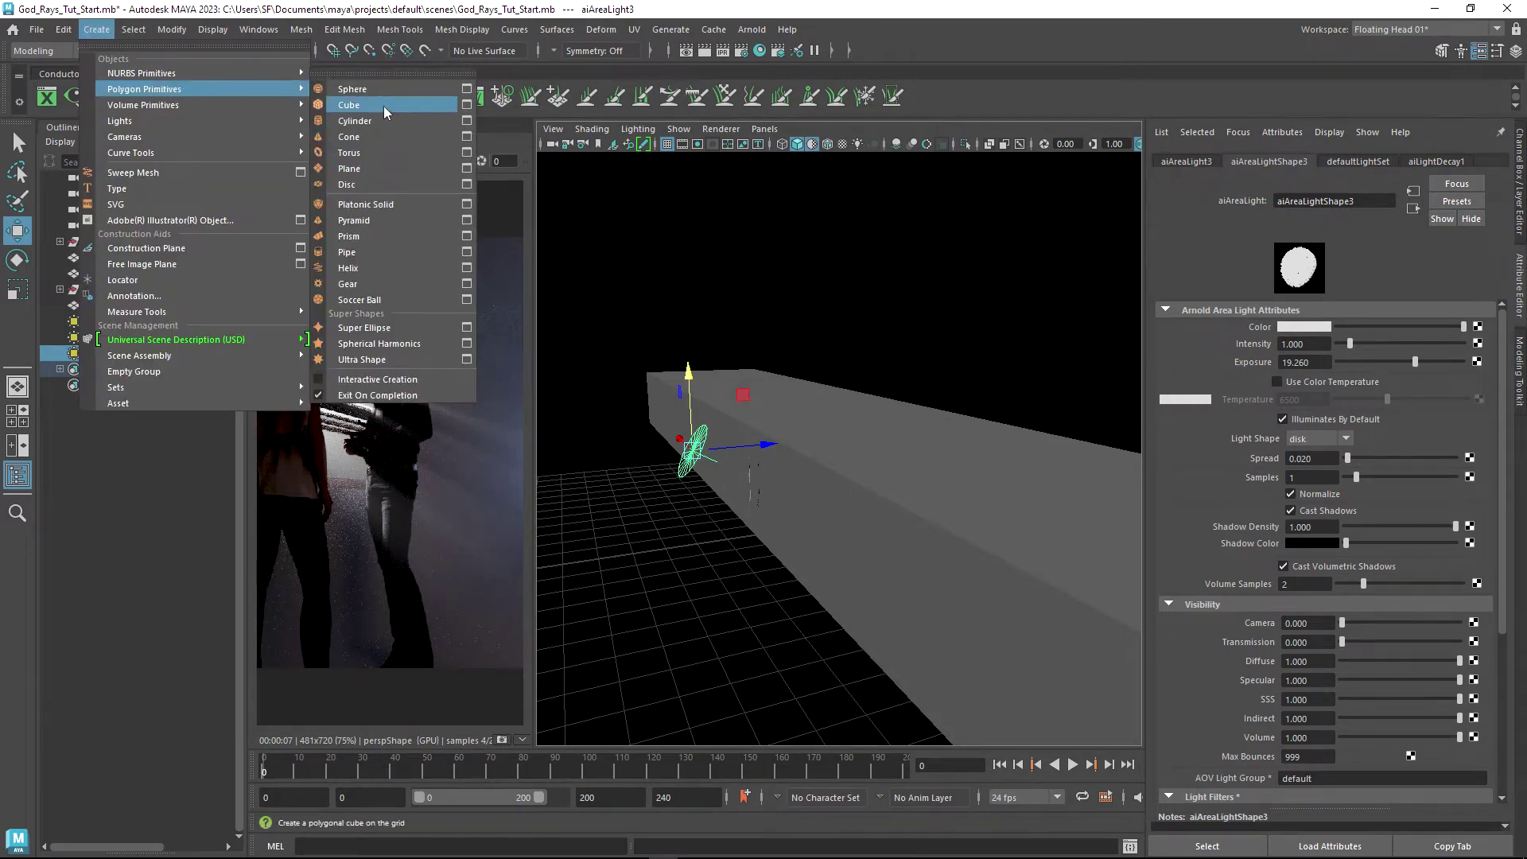
click(387, 112)
- Scale and move the cube into a large, tall, long box around the light
alt+drag(755, 278, 930, 504)
key(r)
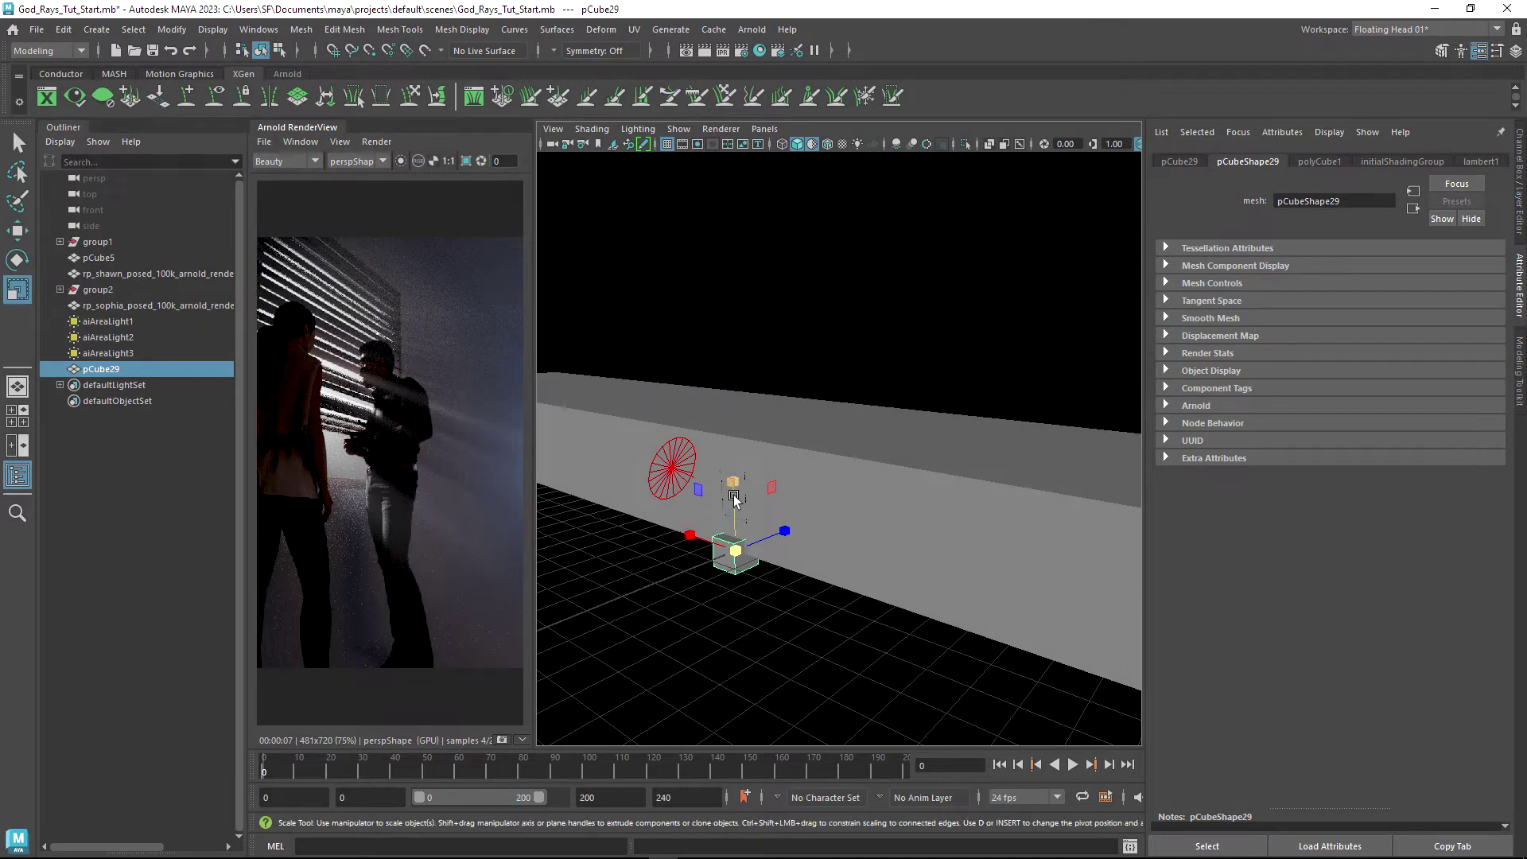
drag(735, 550, 798, 532)
key(w)
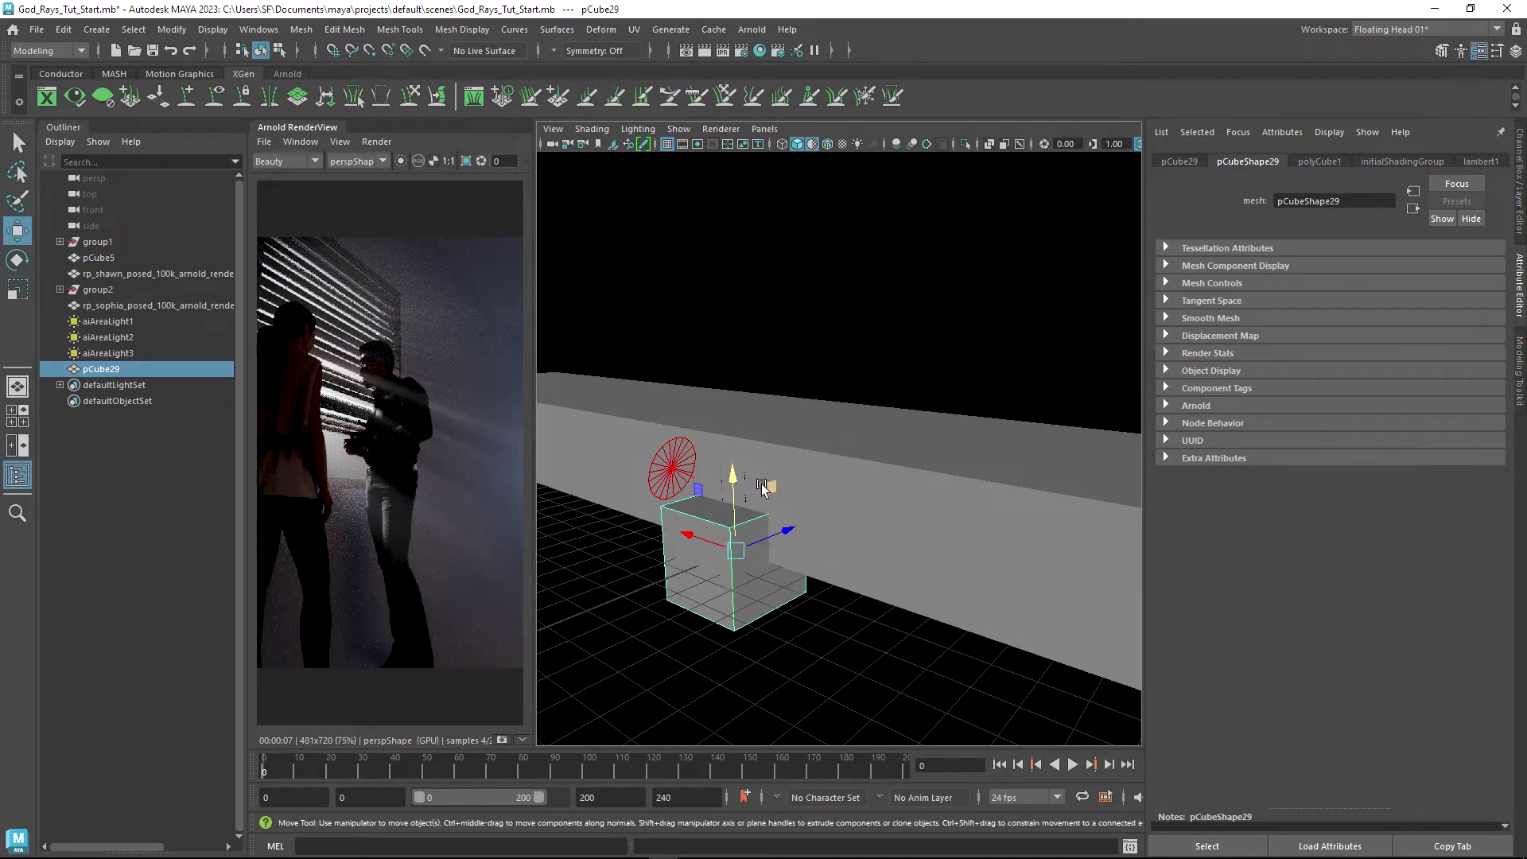
key(r)
drag(732, 475, 730, 367)
drag(783, 468, 909, 460)
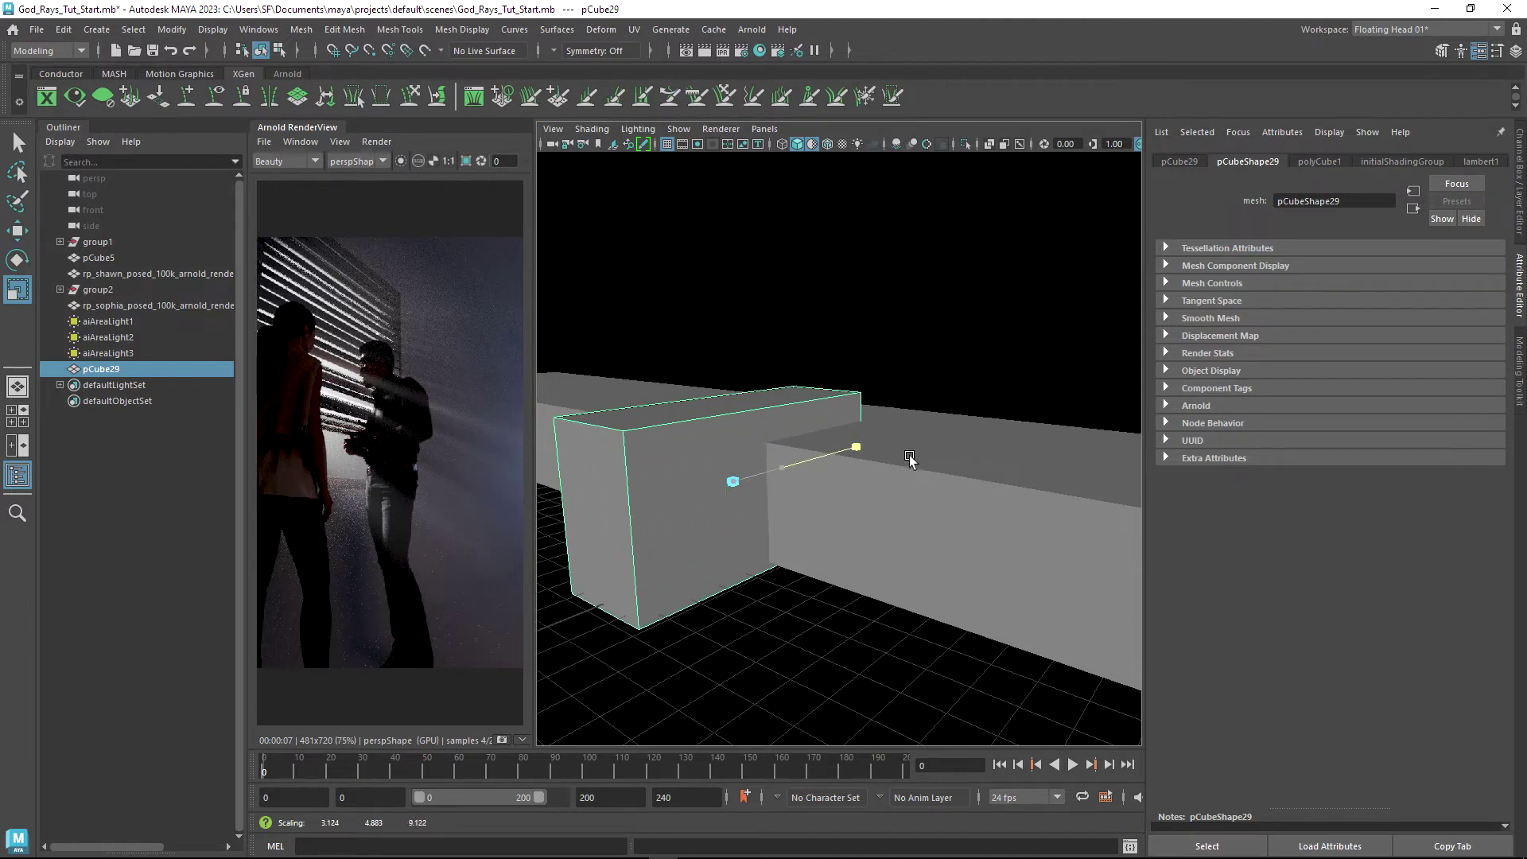
key(w)
drag(771, 475, 893, 460)
key(r)
drag(743, 453, 1009, 442)
- Hide the long wall box pCube5
alt+drag(1057, 488, 1021, 478)
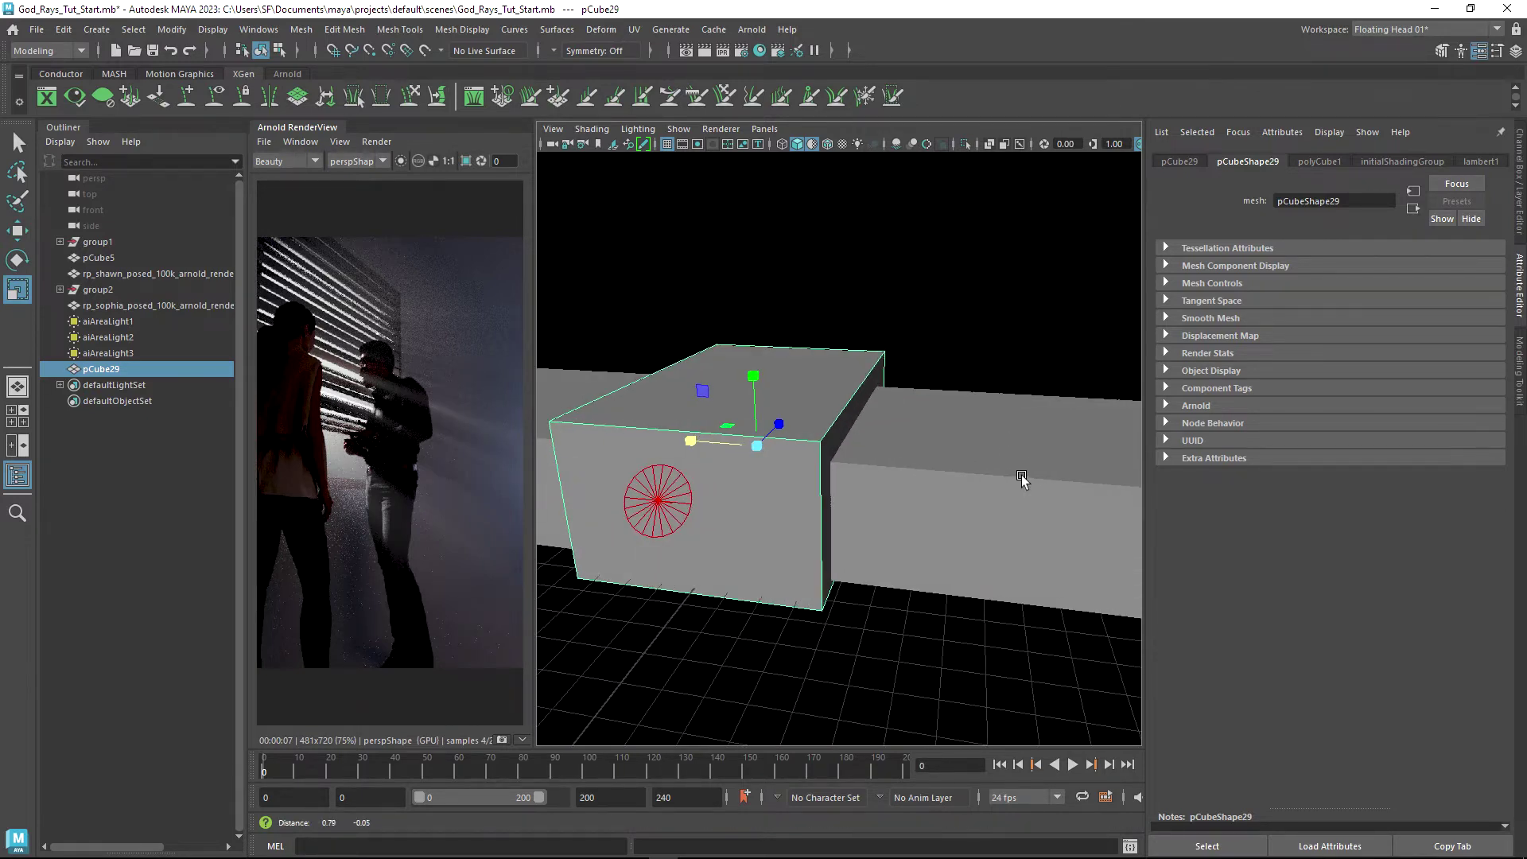
click(1020, 479)
key(h)
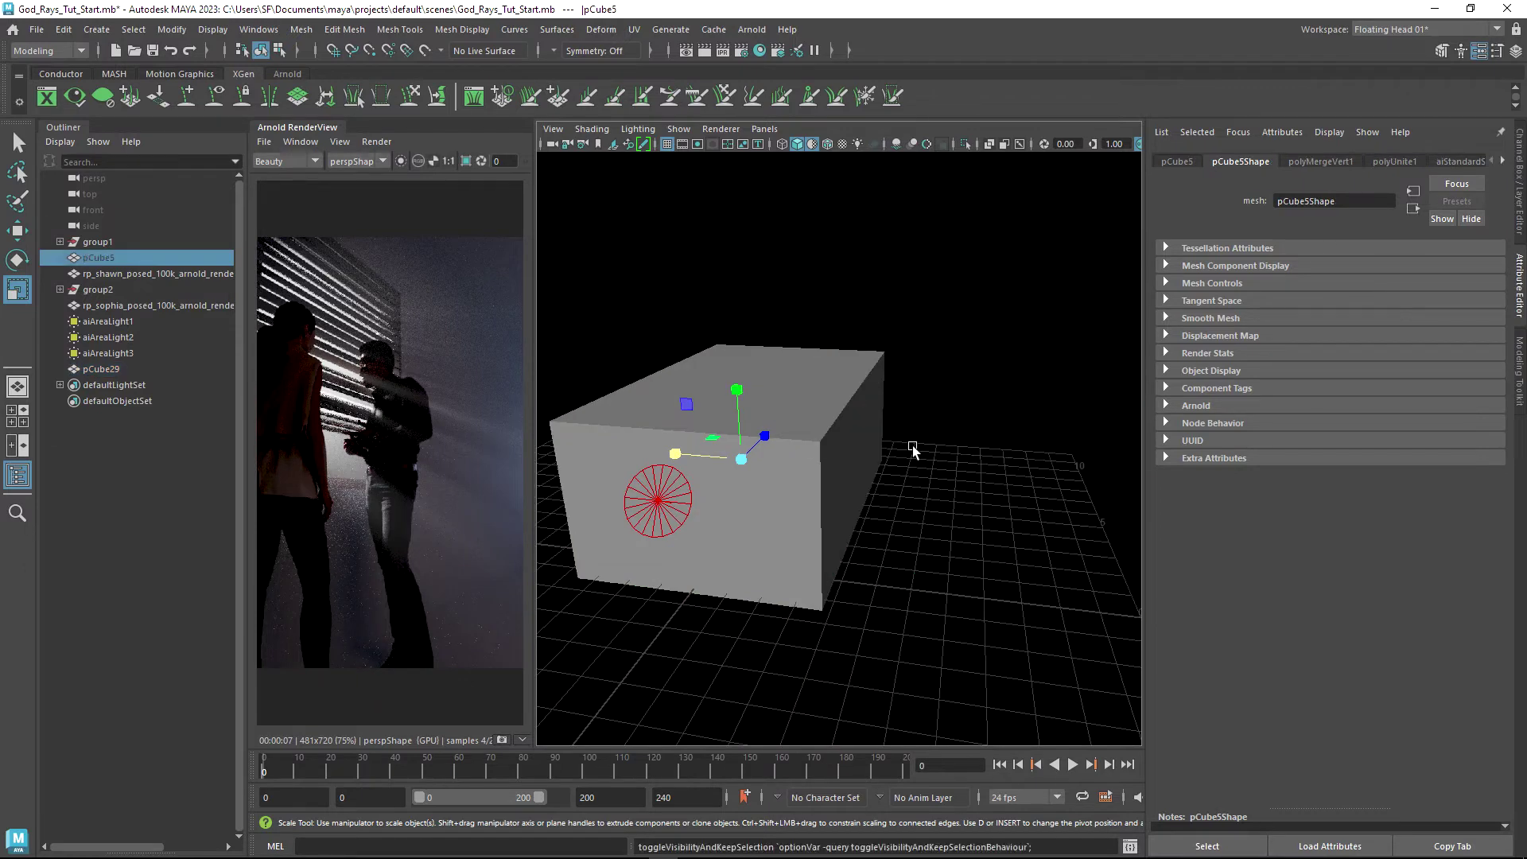
alt+drag(865, 419, 1043, 447)
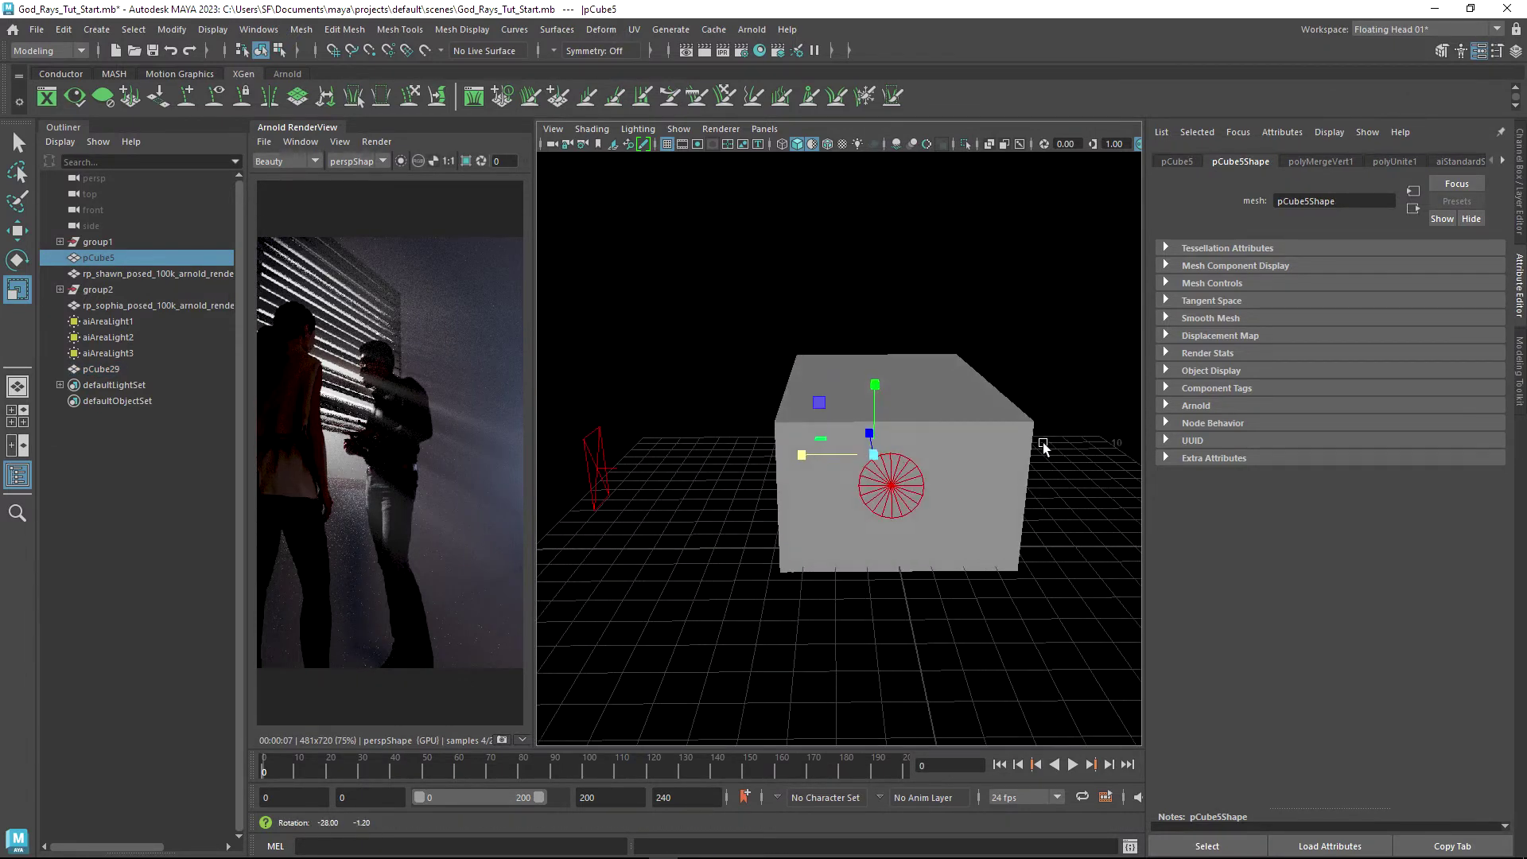
- Raise aiAreaLight2 above the box
click(142, 335)
key(w)
drag(890, 360, 903, 278)
alt+drag(971, 317, 637, 471)
- Raise aiAreaLight2's exposure to 21.767
click(675, 451)
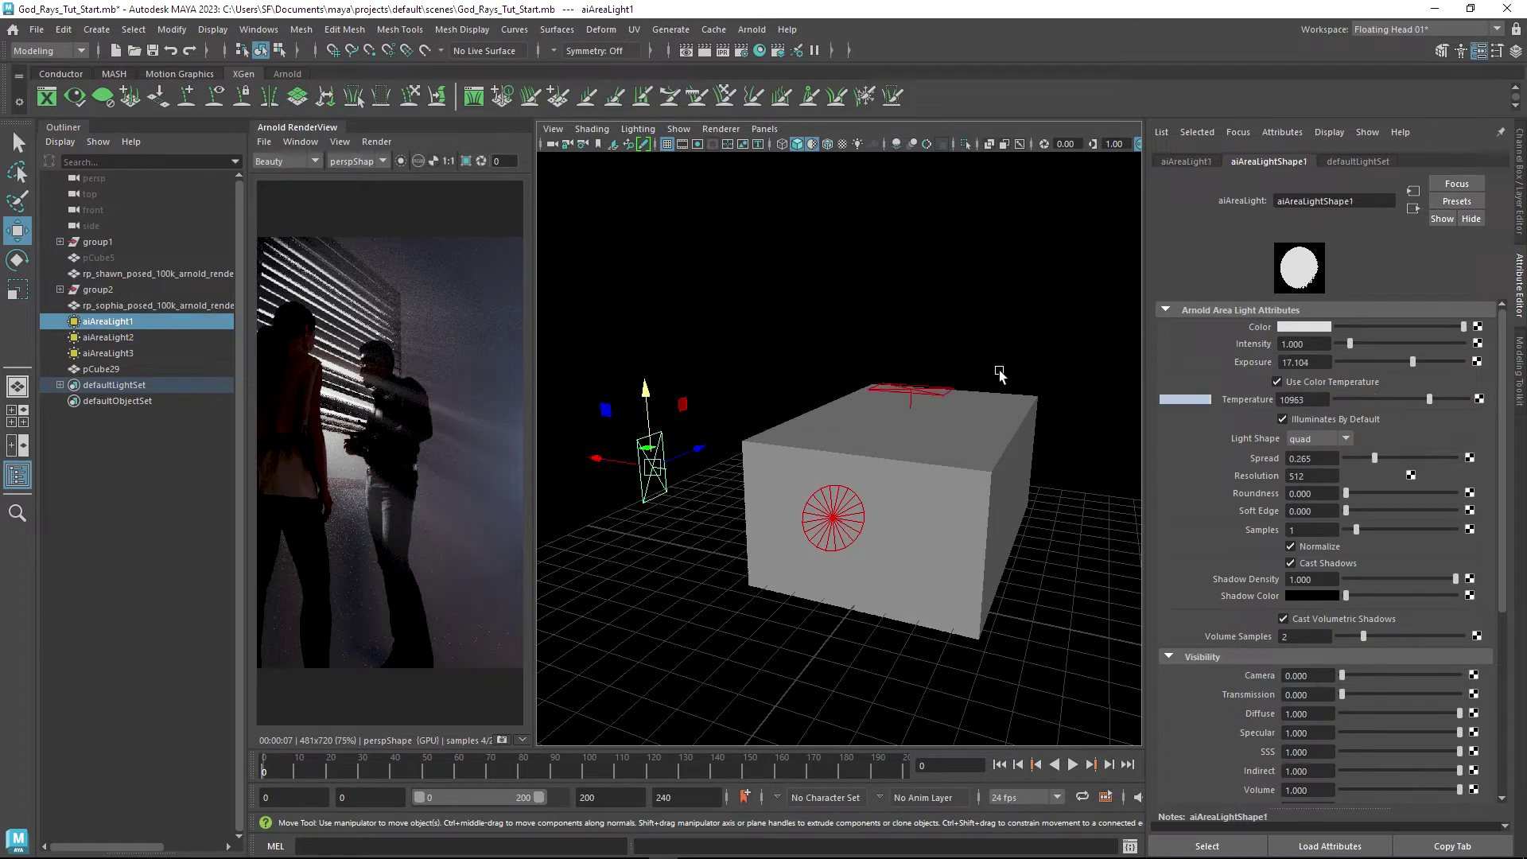
click(943, 391)
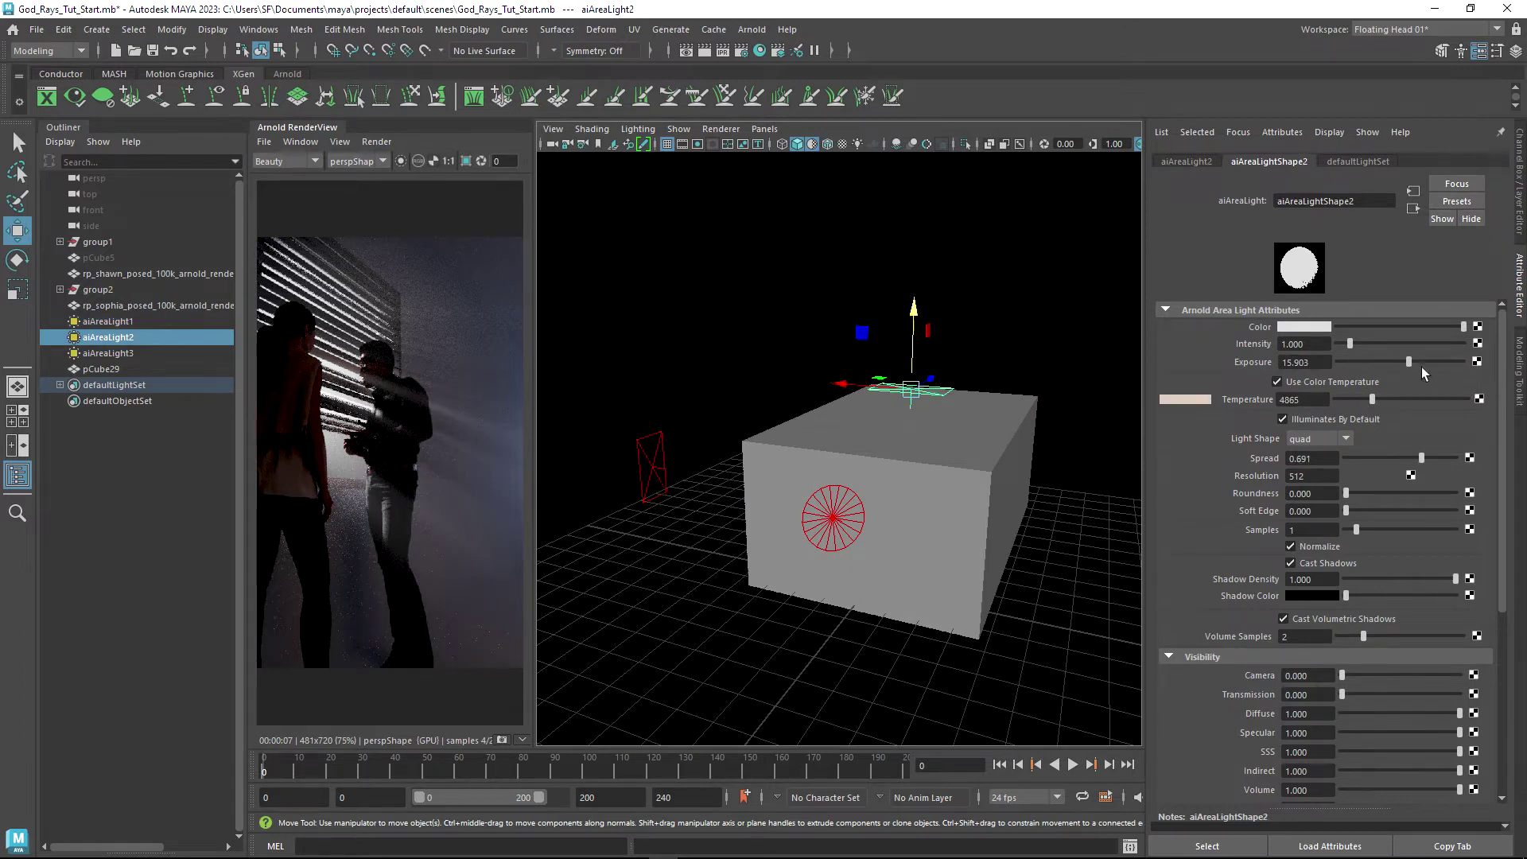
drag(1423, 371, 1430, 366)
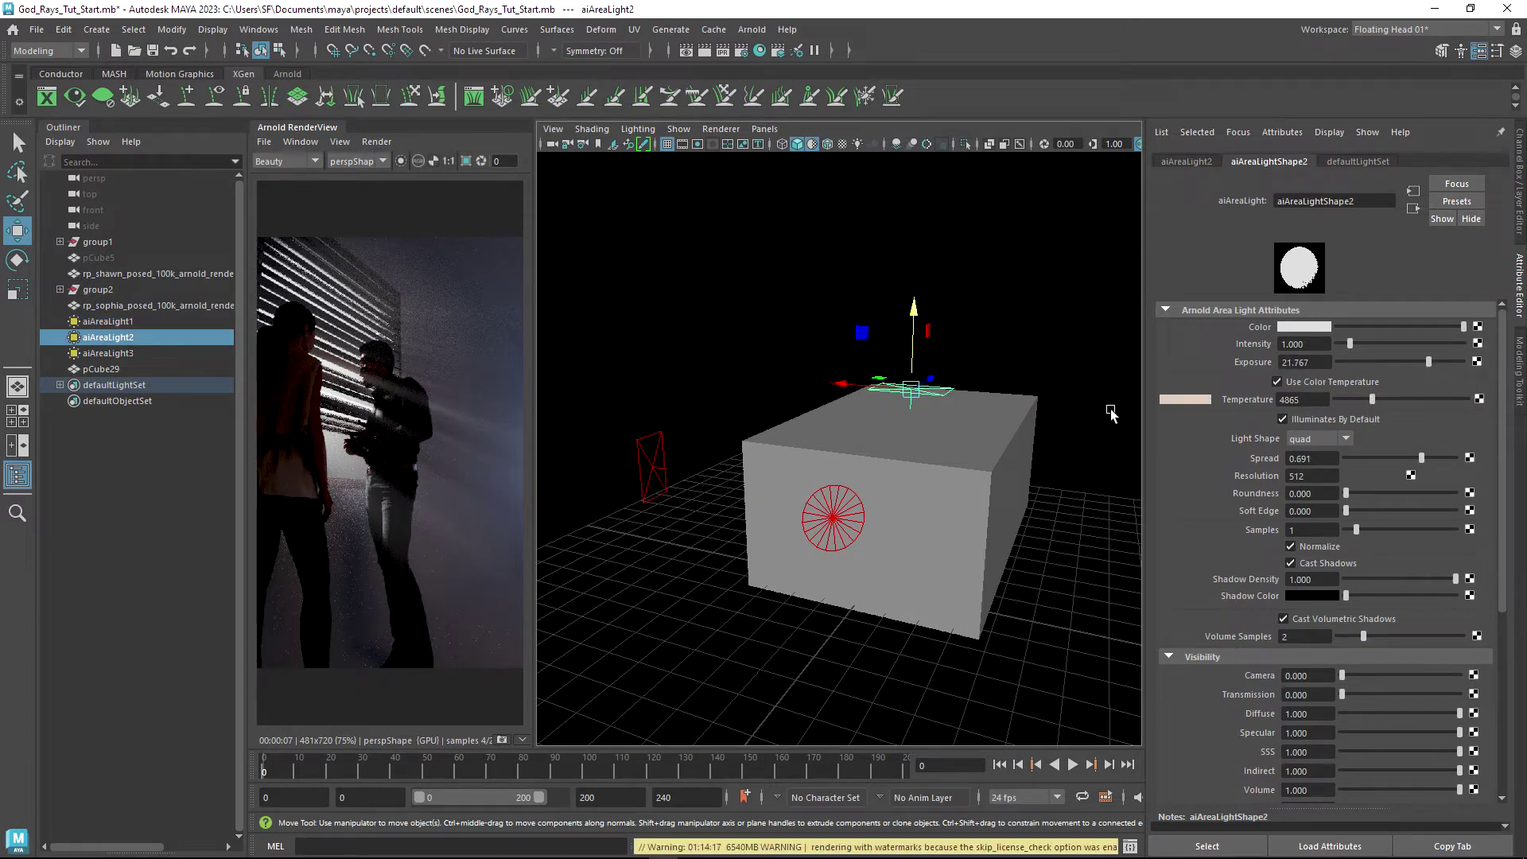
- Raise aiAreaLight1's exposure to 19.855 and select the box pCube29
click(654, 462)
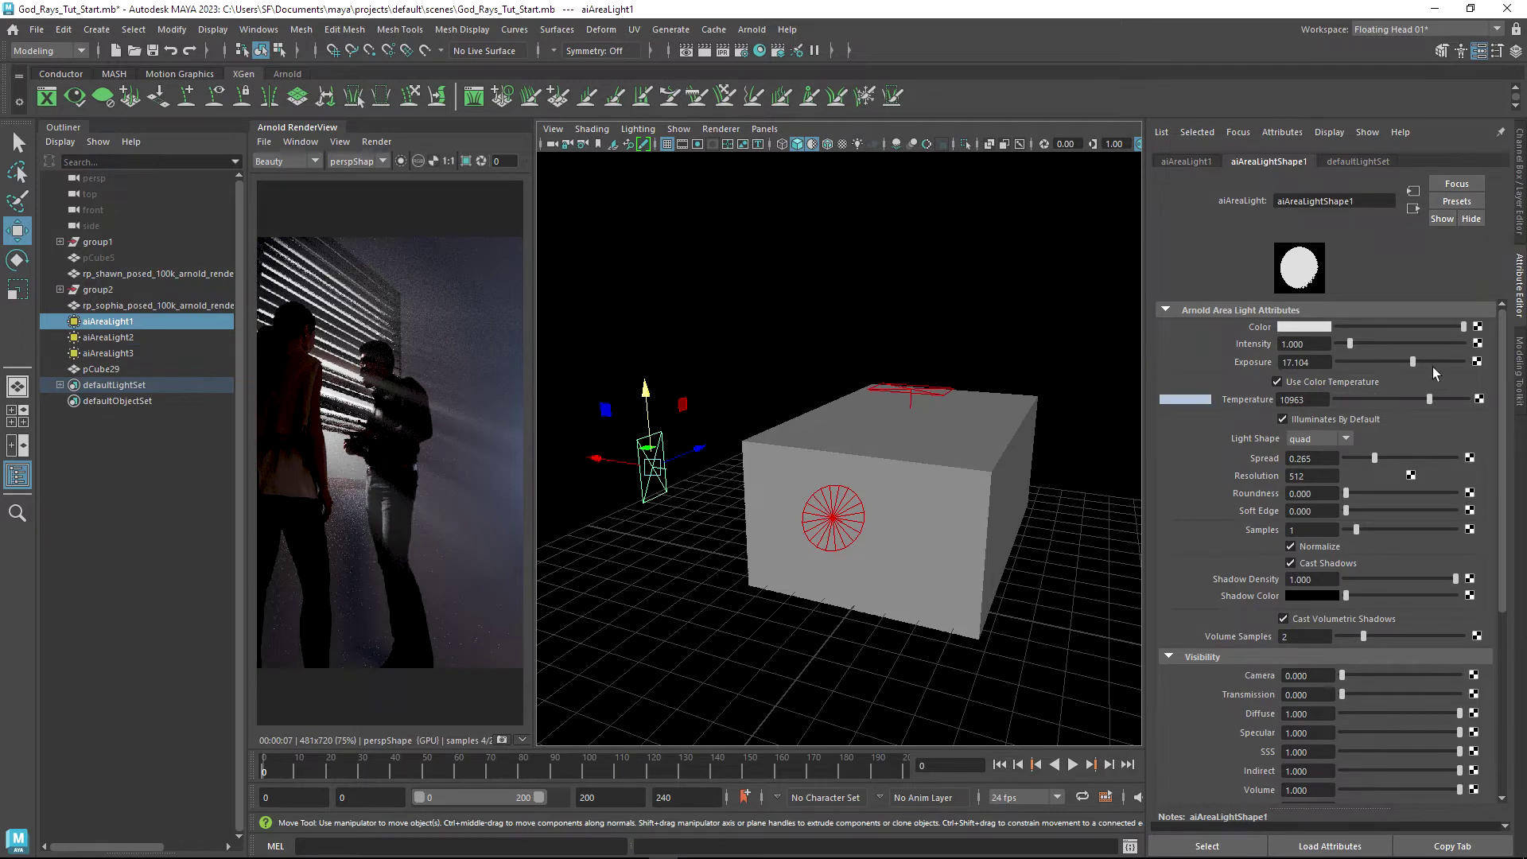
drag(1431, 367, 1424, 367)
alt+middle_drag(861, 517, 838, 525)
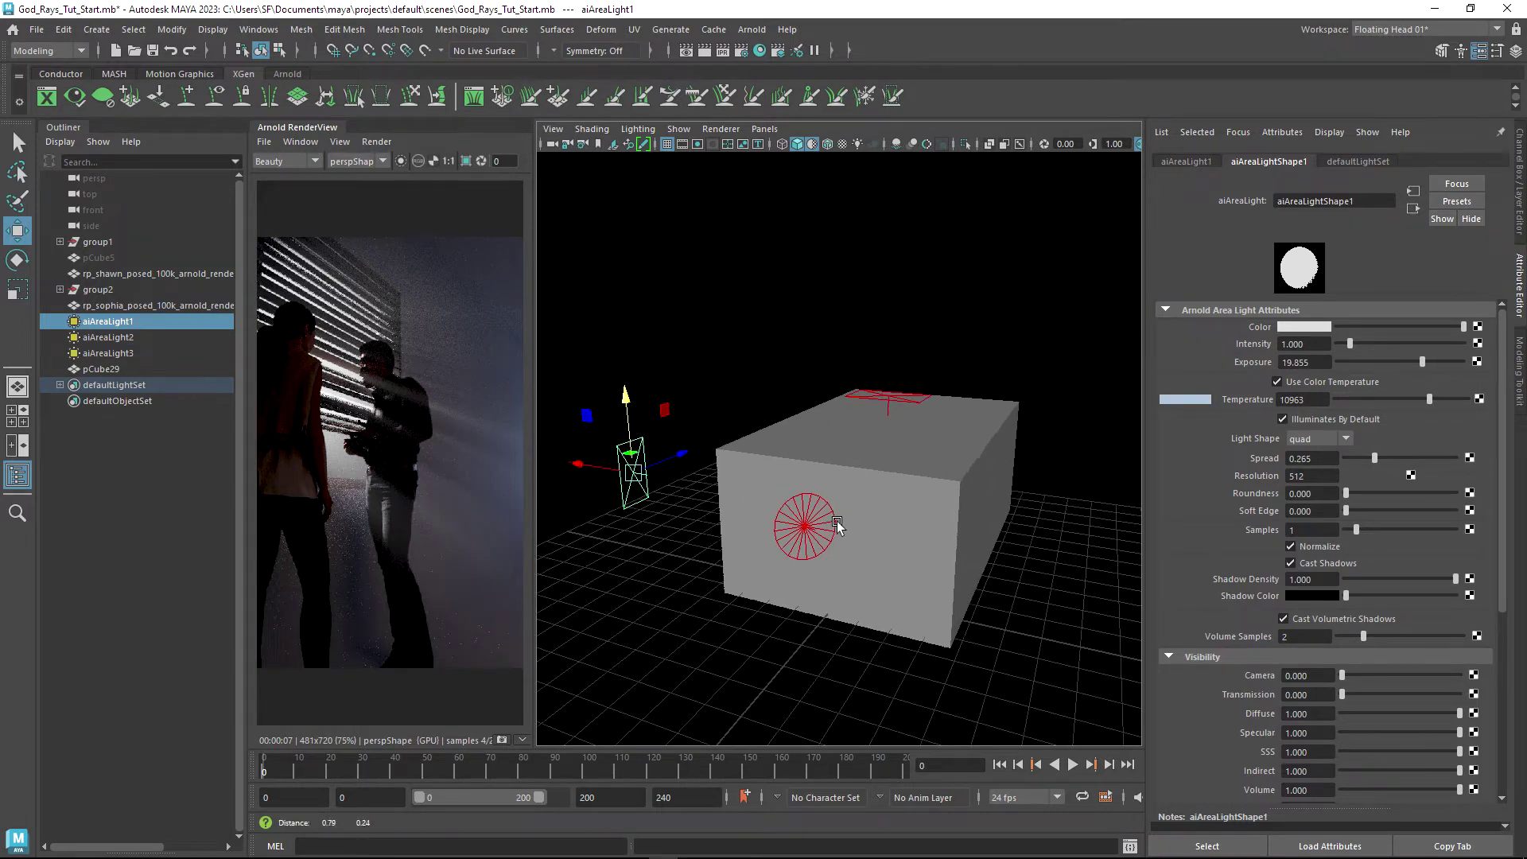
scroll(917, 508, up, 3)
click(916, 508)
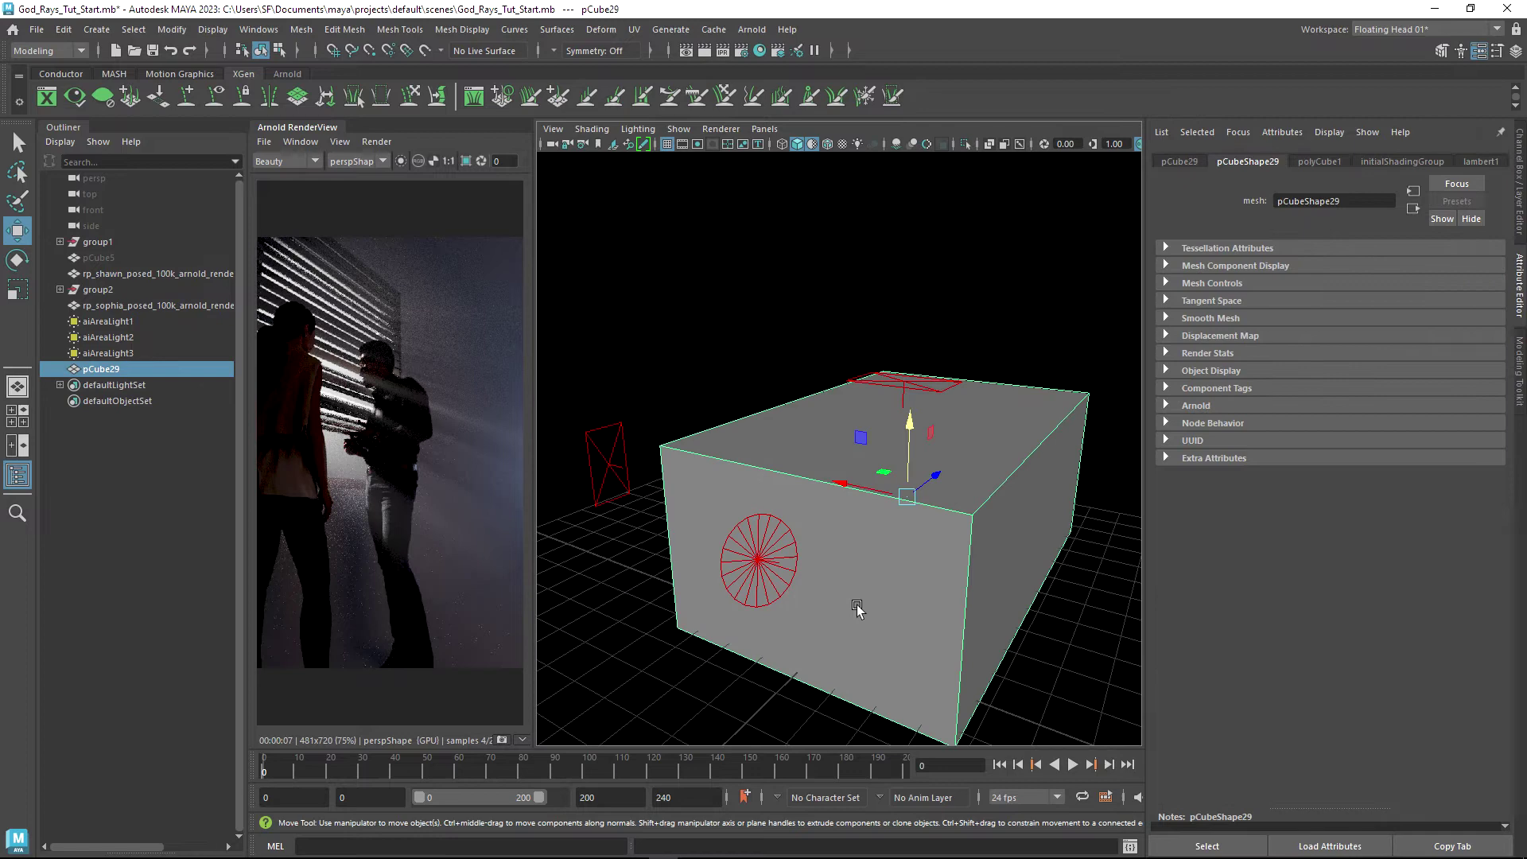
alt+drag(939, 602, 907, 481)
- Assign a new Arnold aiStandardSurface material (aiStandardSurface5) to pCube29
right_click(960, 408)
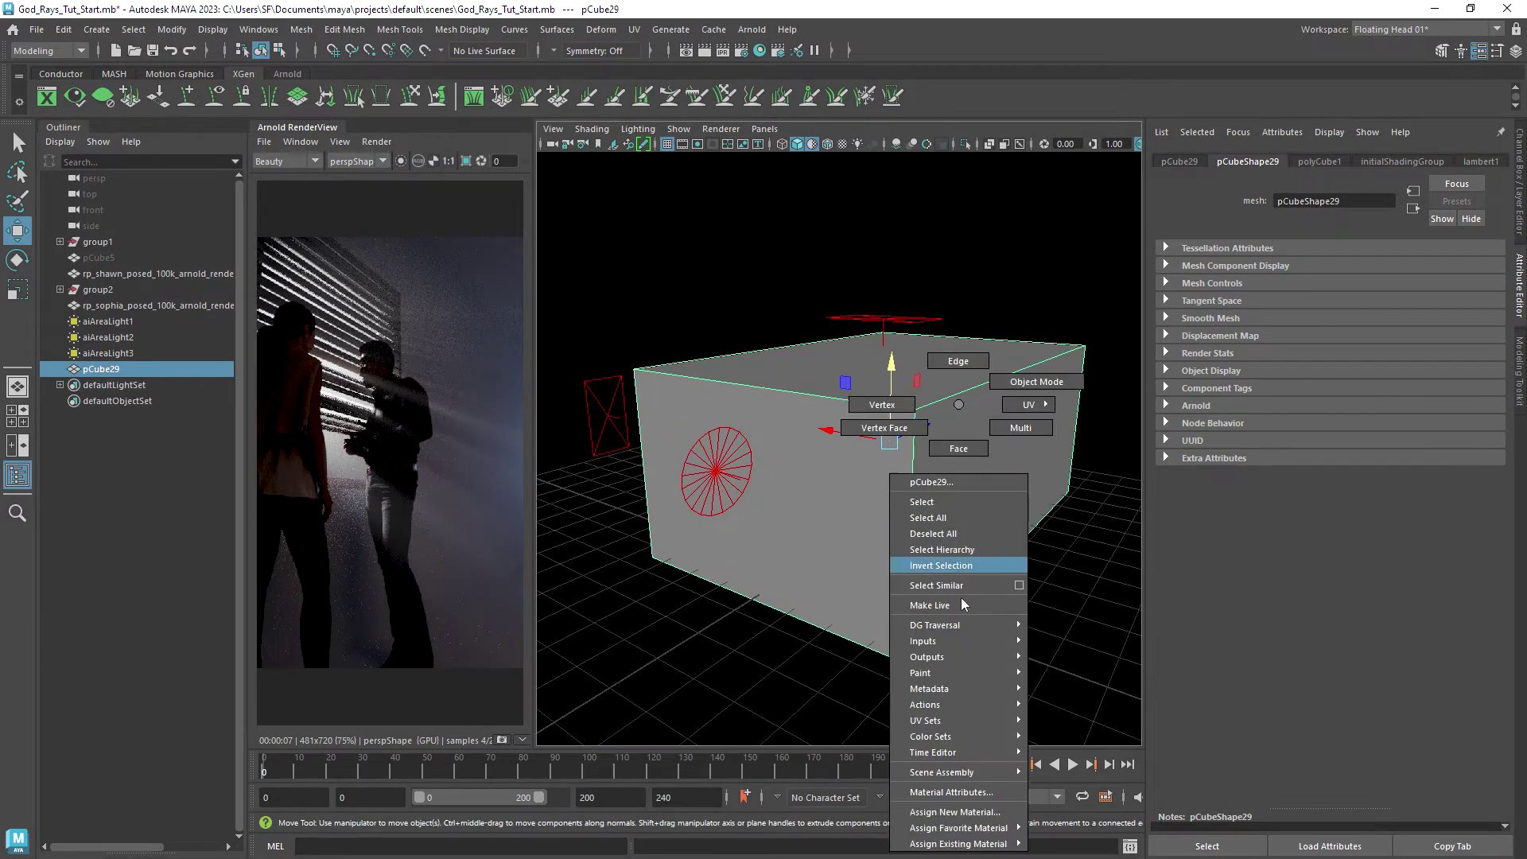
click(976, 812)
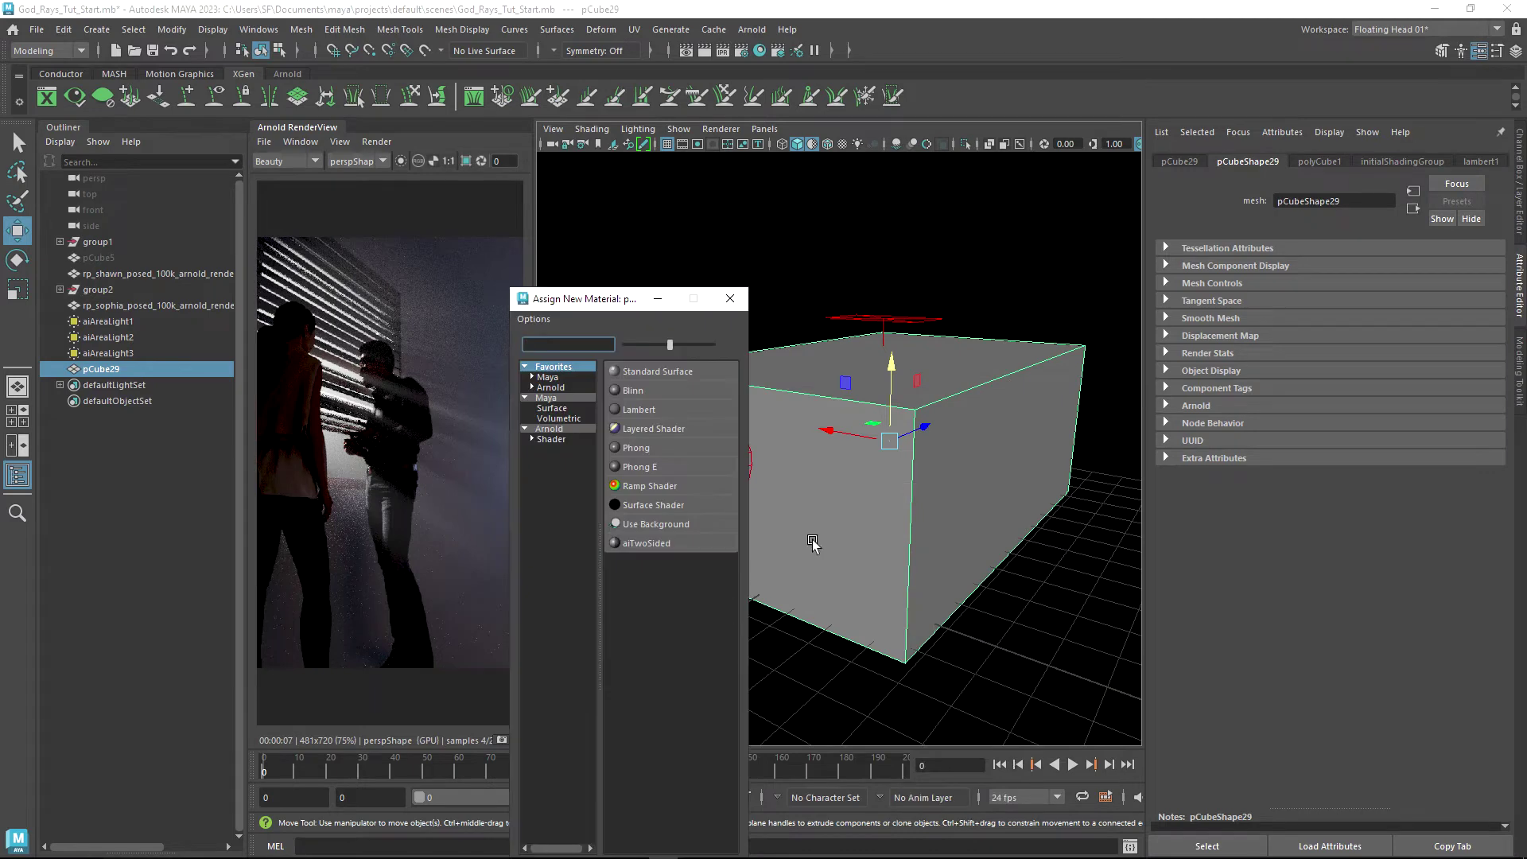
click(558, 439)
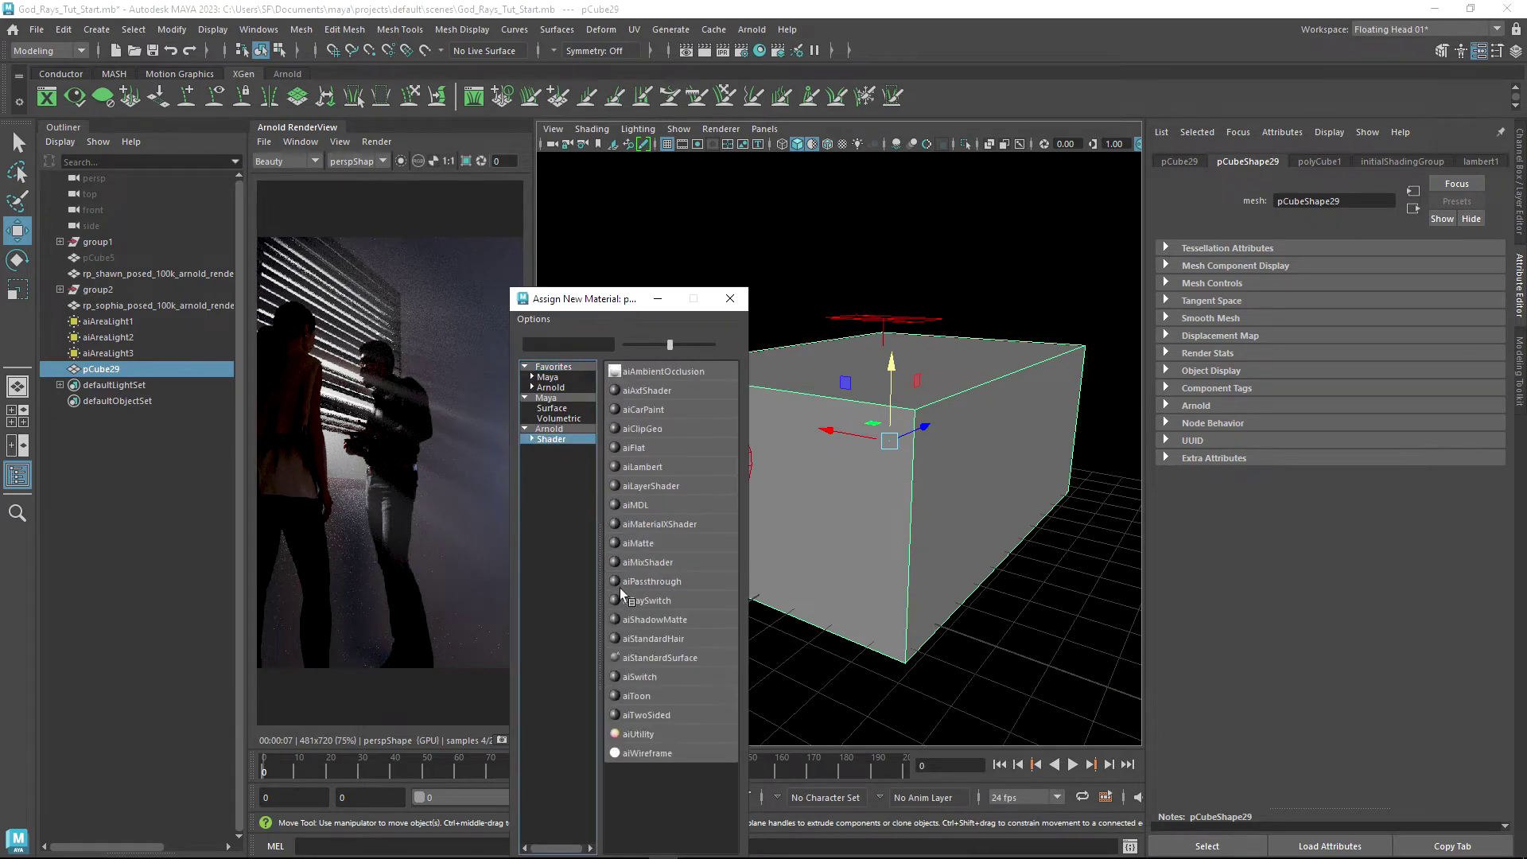
click(689, 660)
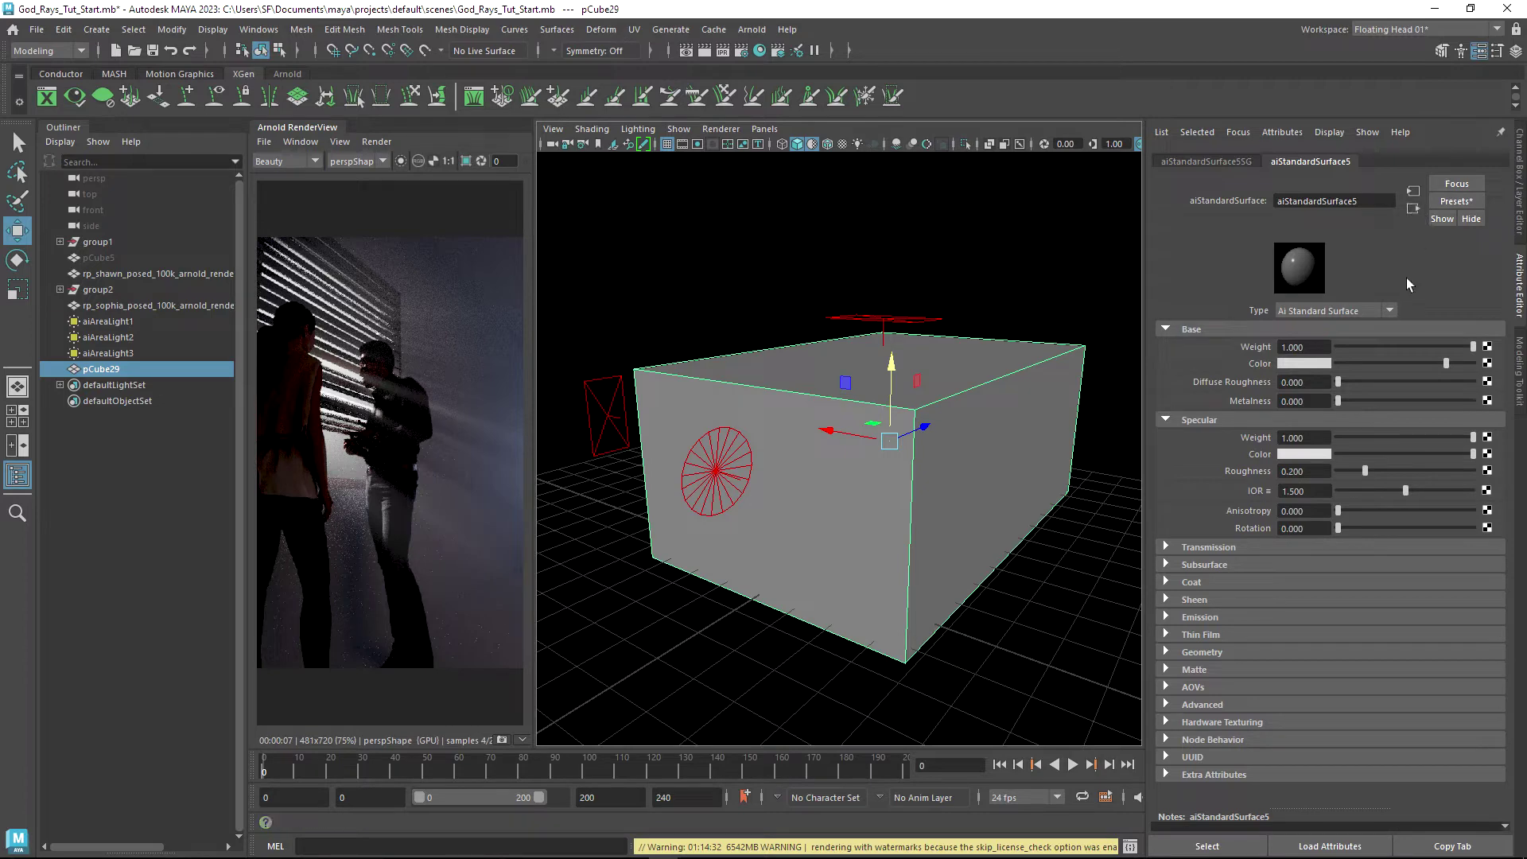
- From the shading group's Volume Material slot, list the Arnold shader nodes
click(1205, 161)
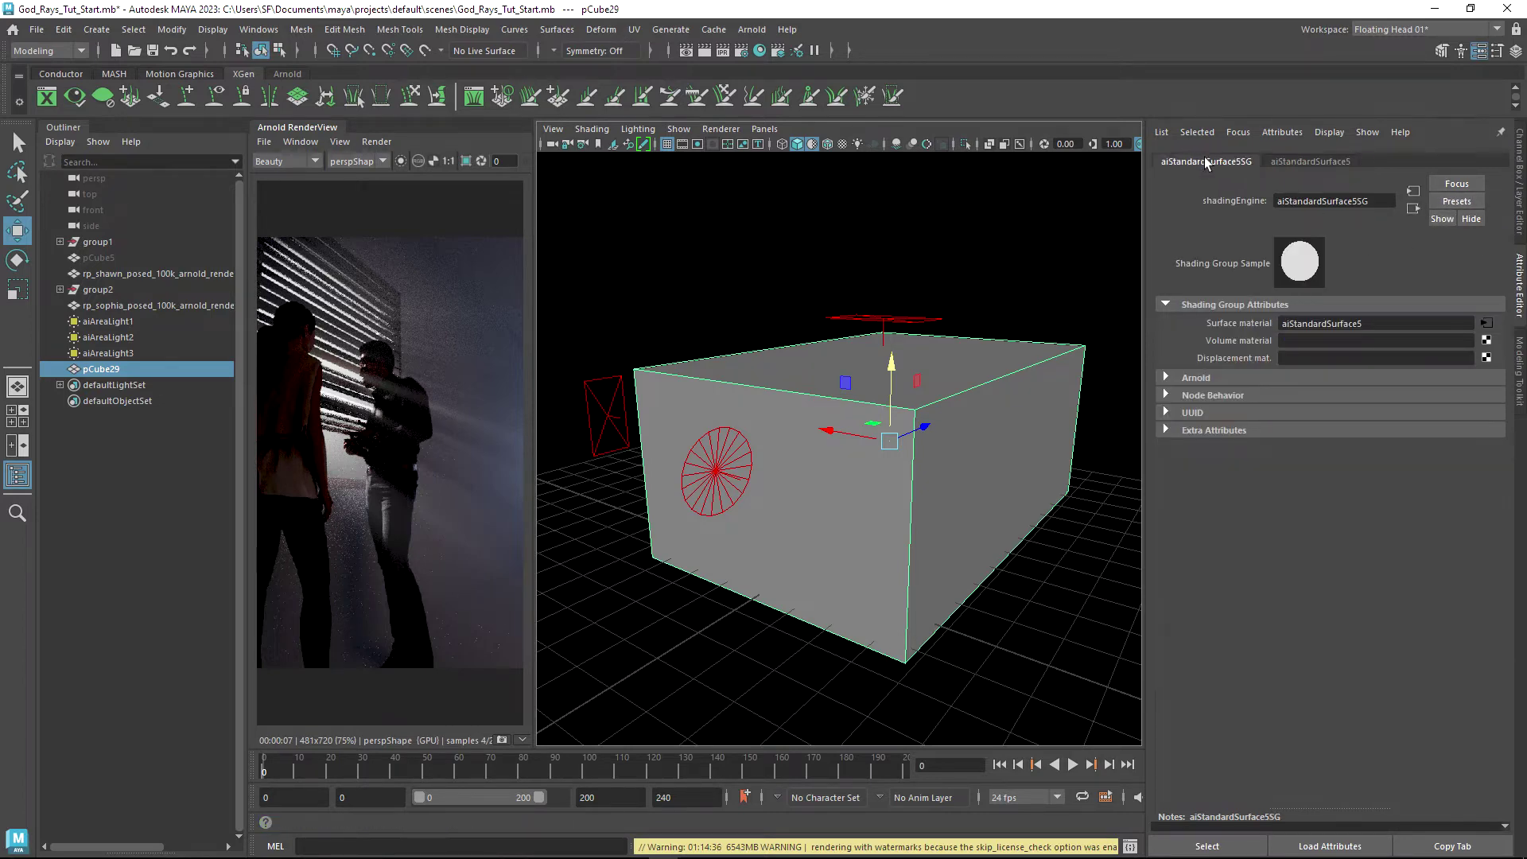
click(1487, 341)
click(556, 564)
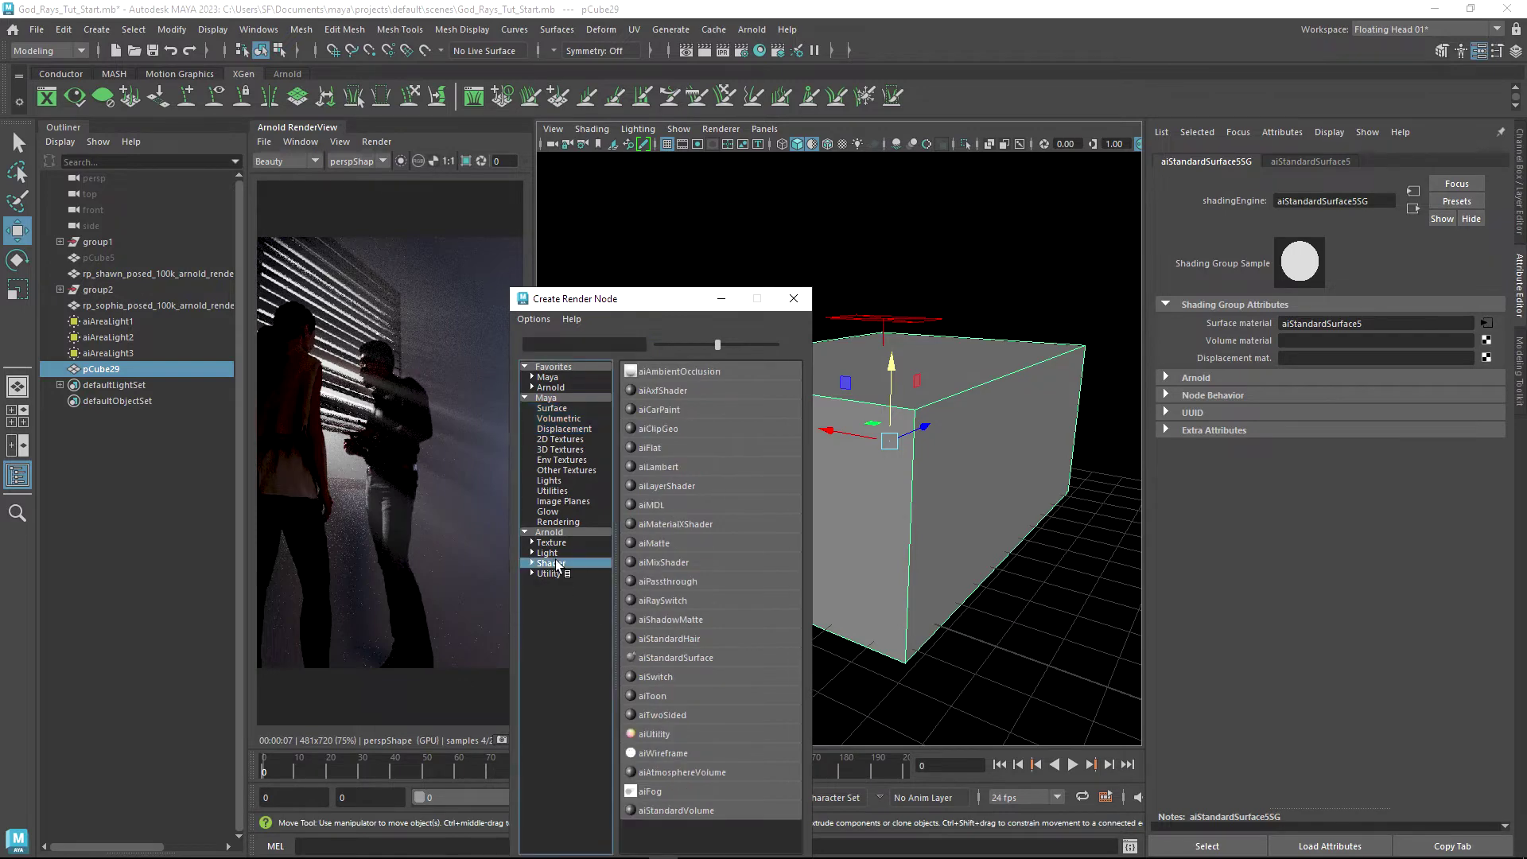
- Create aiStandardVolume1 as the volume material with Density 0.001, then reselect pCube29
click(700, 811)
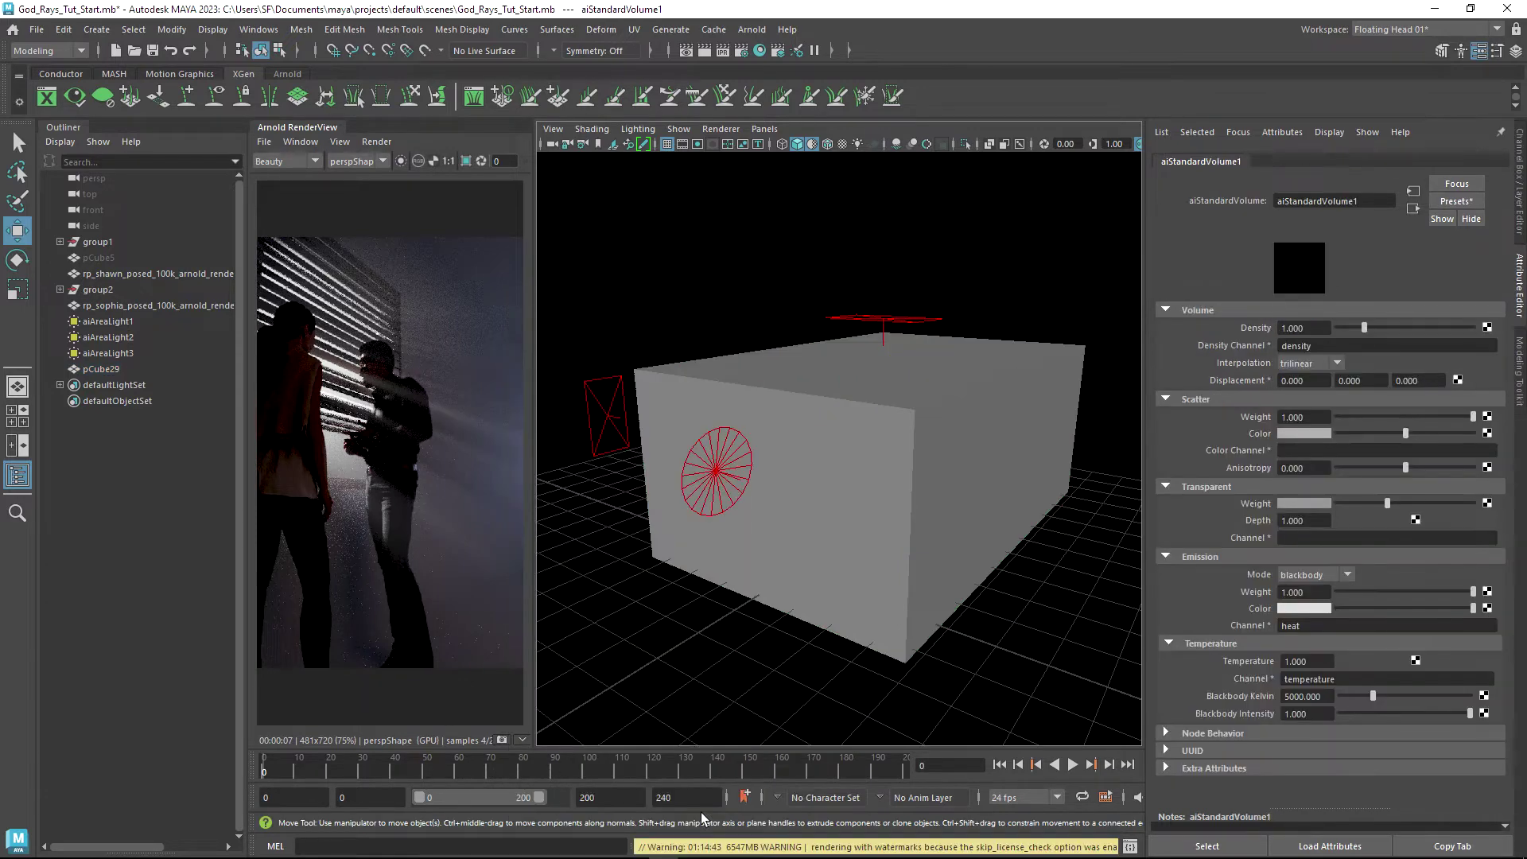
click(1312, 326)
text(0.001)
key(Return)
click(966, 366)
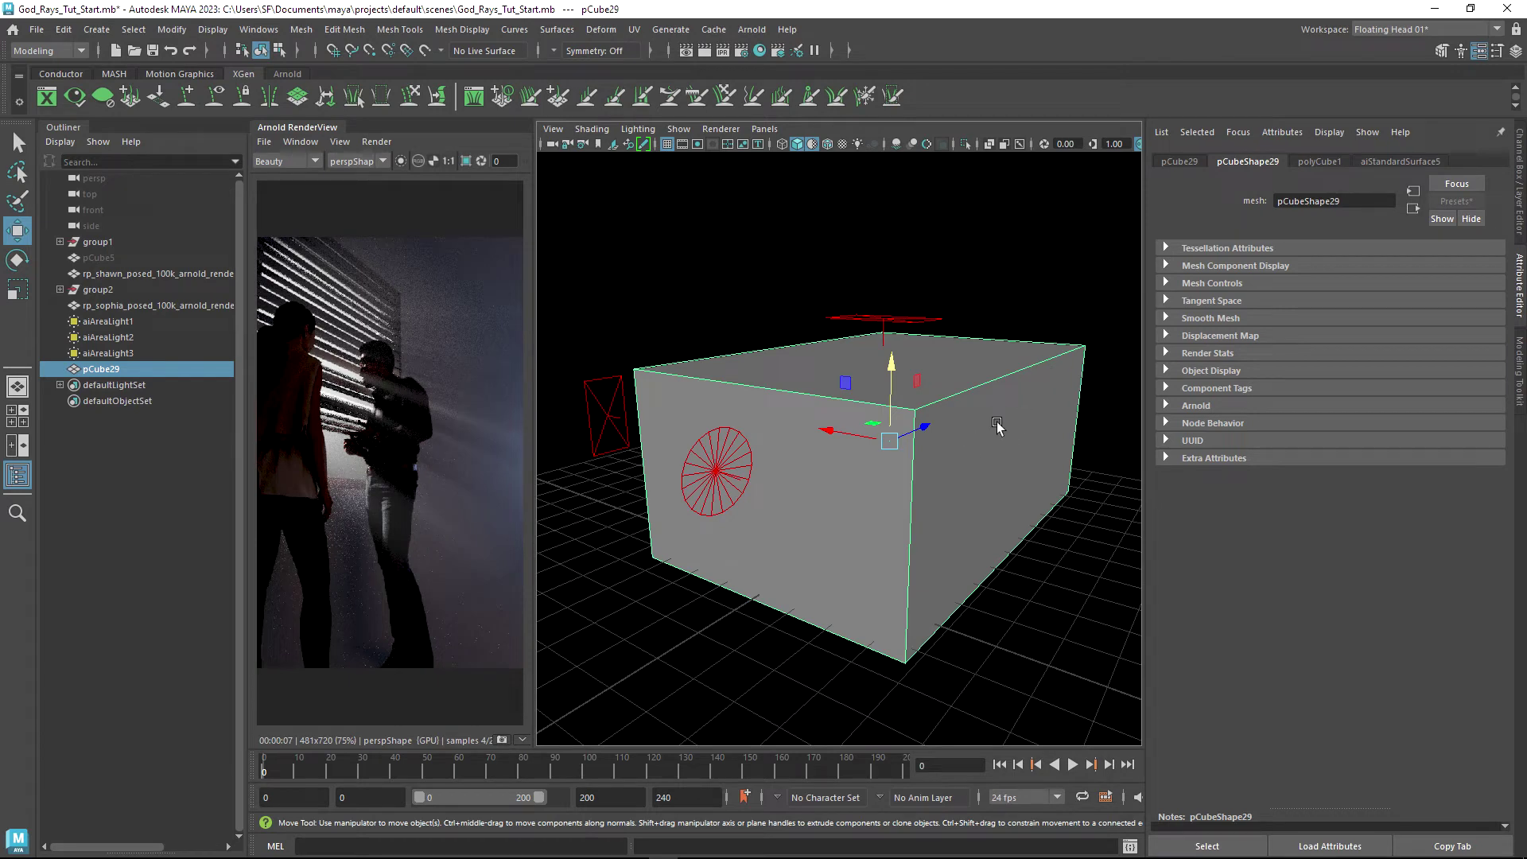
- Set pCubeShape29's Arnold Volume Attributes Step Size to 0.5
click(1191, 407)
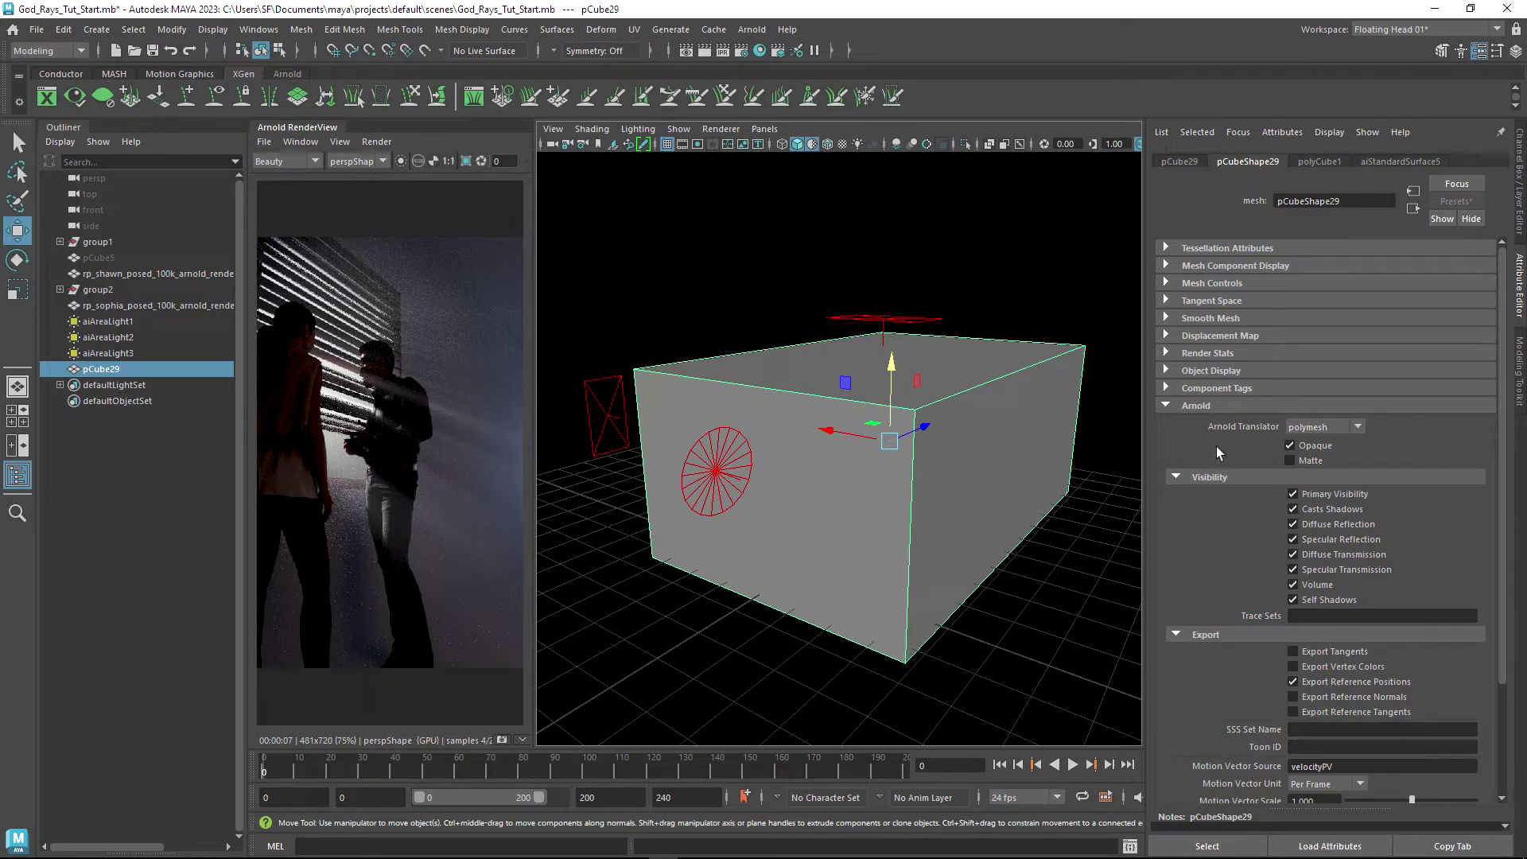
scroll(1259, 453, down, 3)
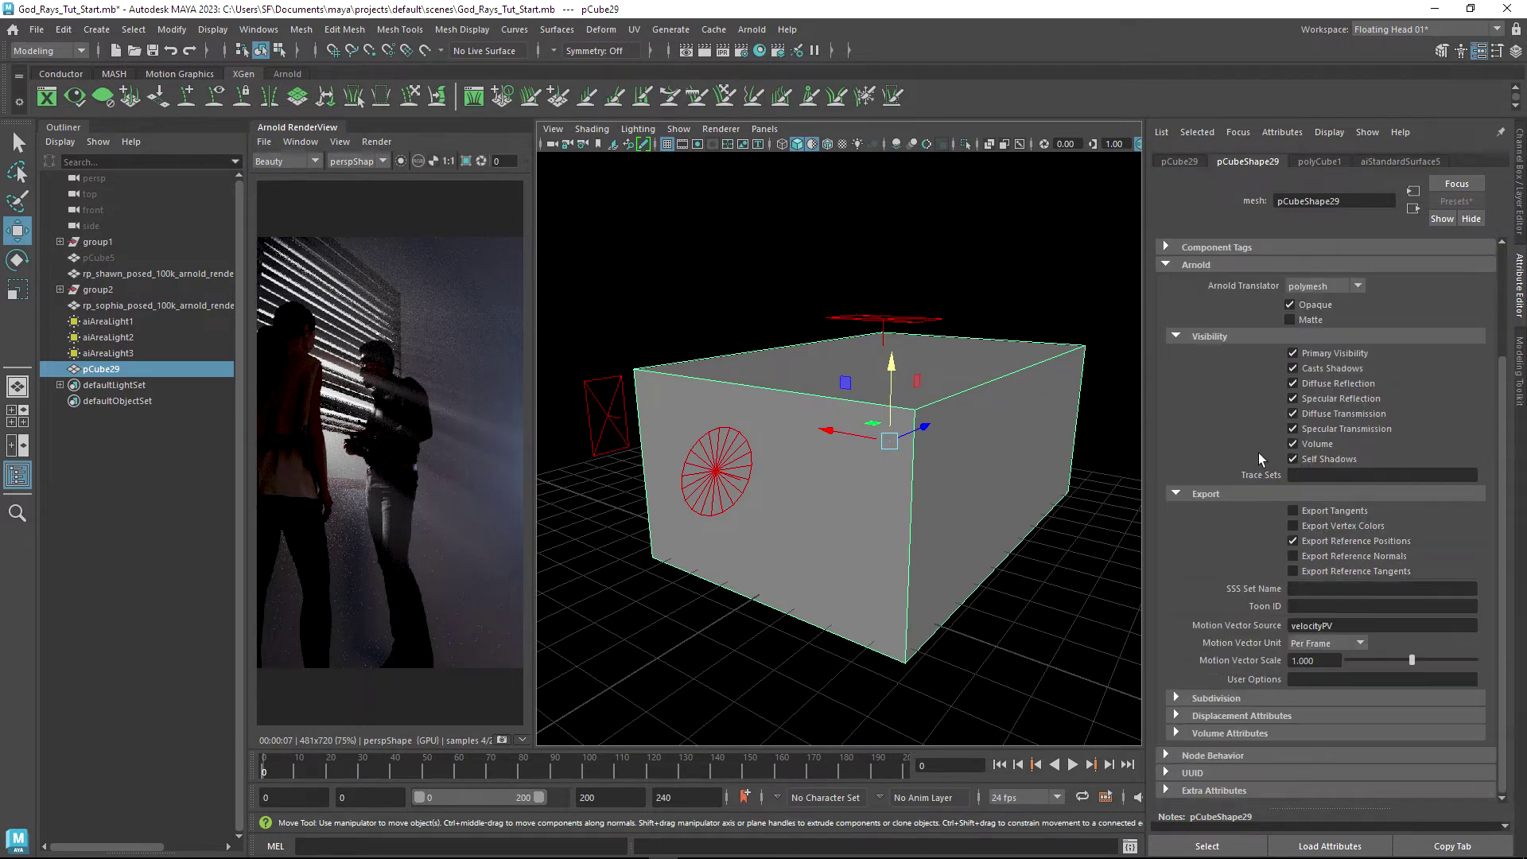
click(1217, 733)
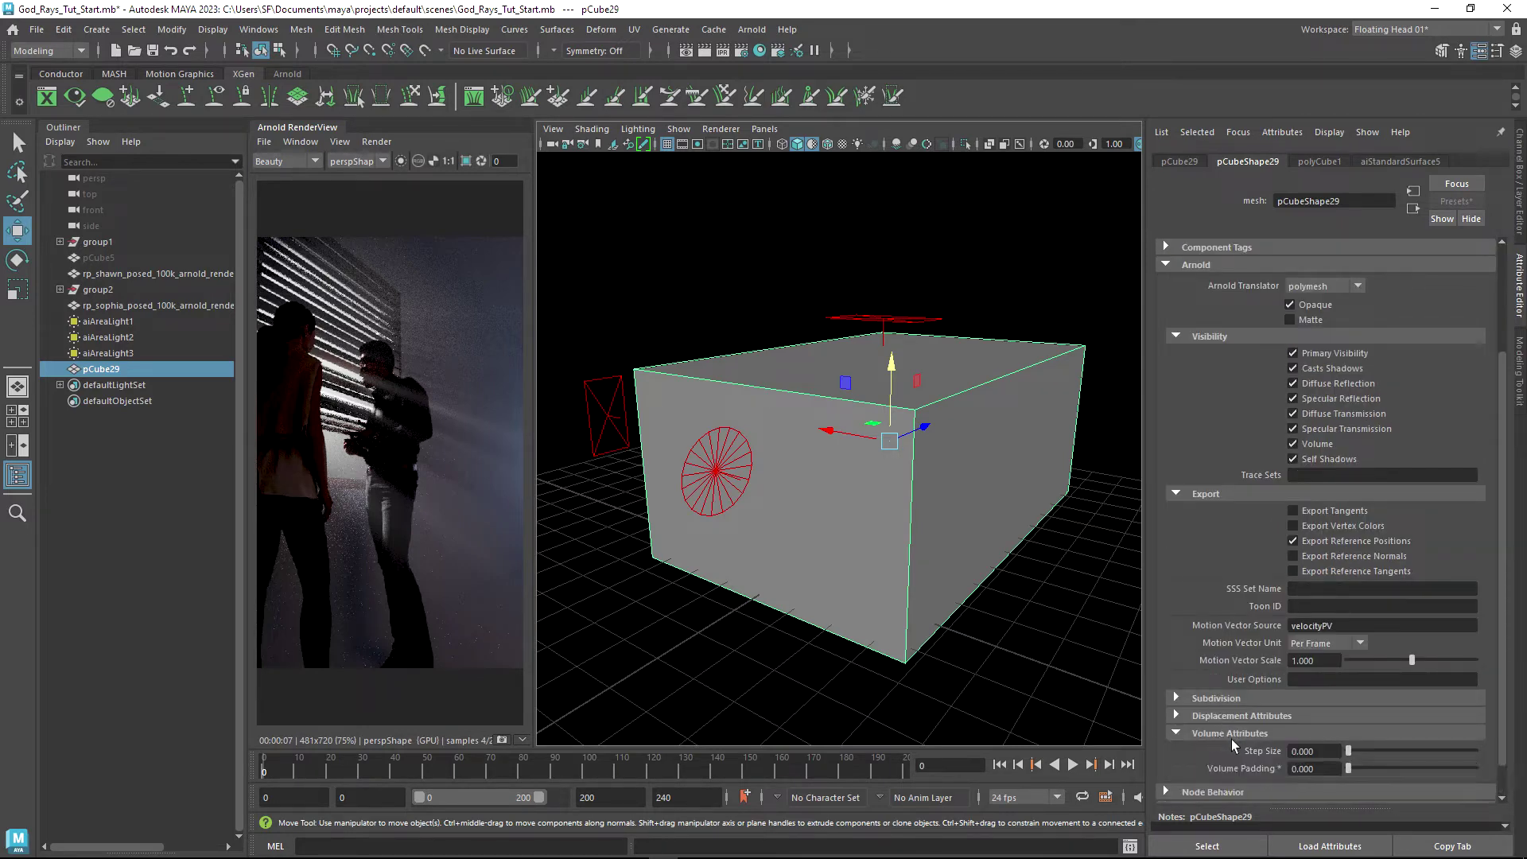
double_click(1328, 752)
- Reselect pCube29 and widen the Arnold Render View preview area
click(995, 632)
click(971, 486)
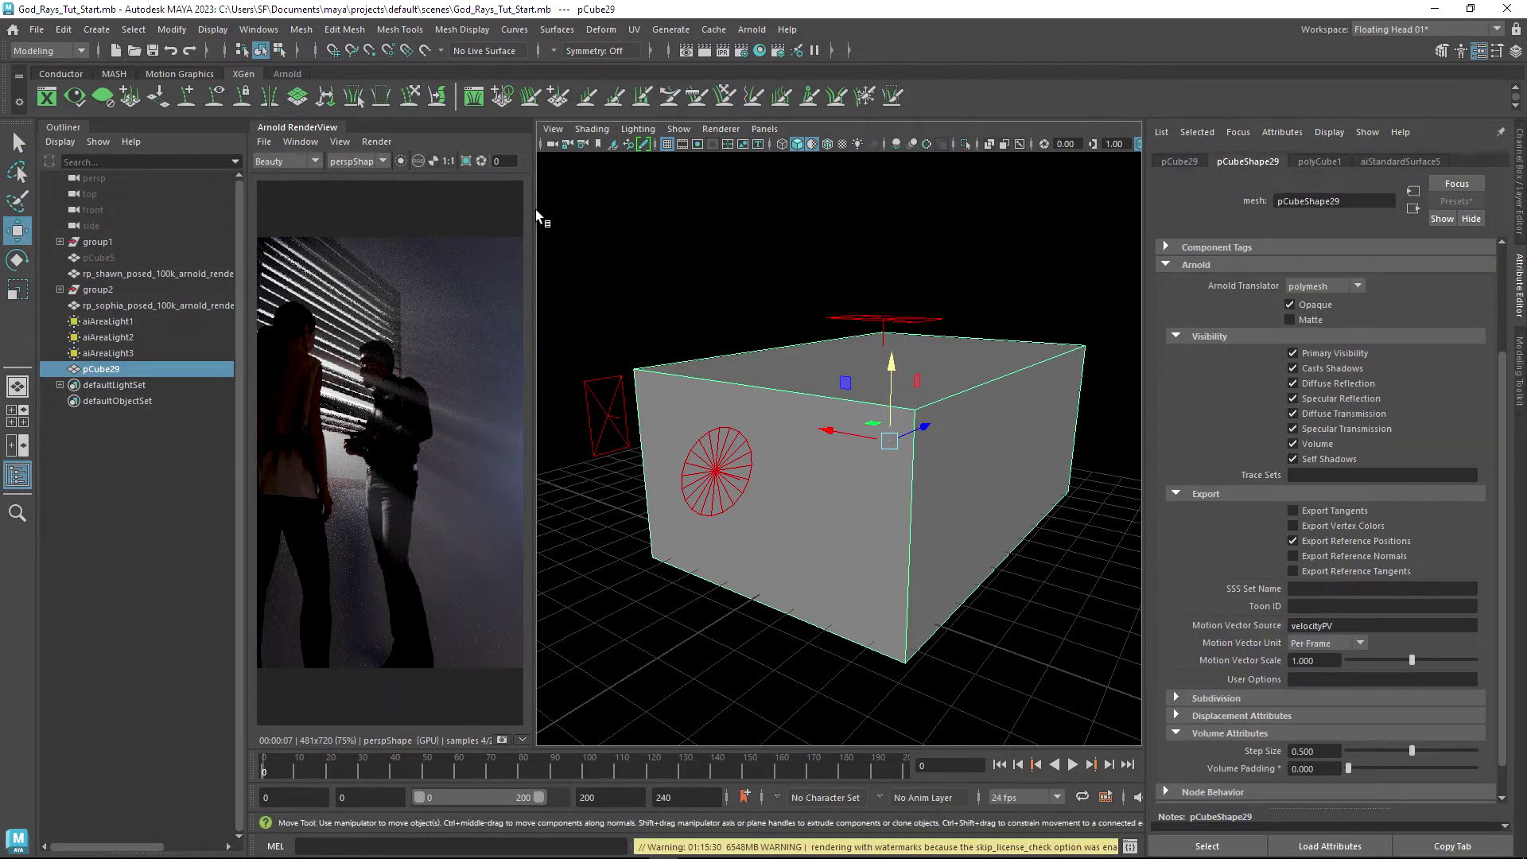
drag(532, 208, 629, 208)
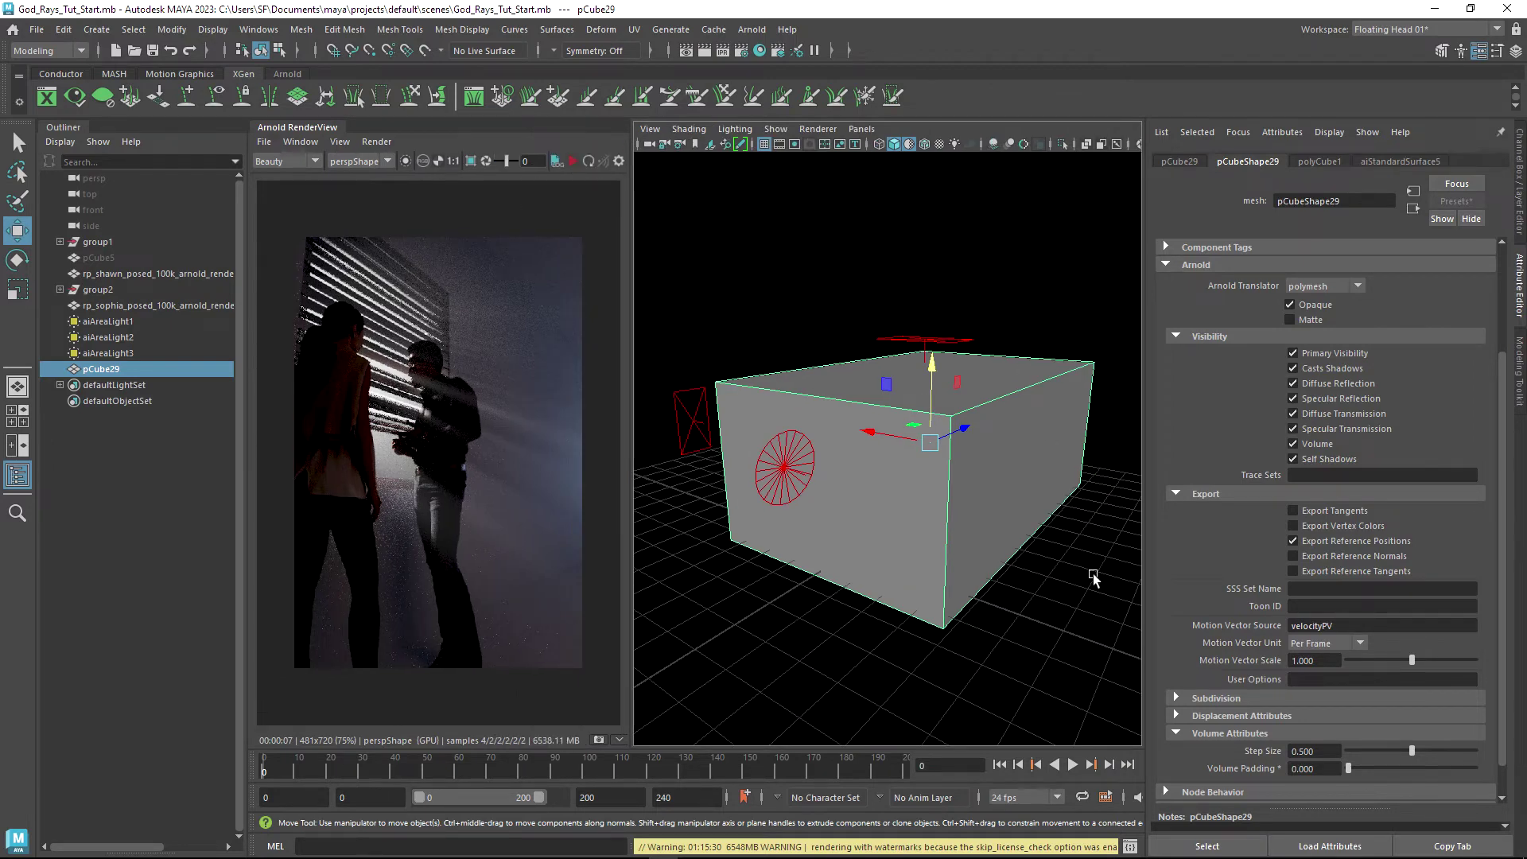
- Start an interactive Arnold IPR render of the lit volume box
click(575, 163)
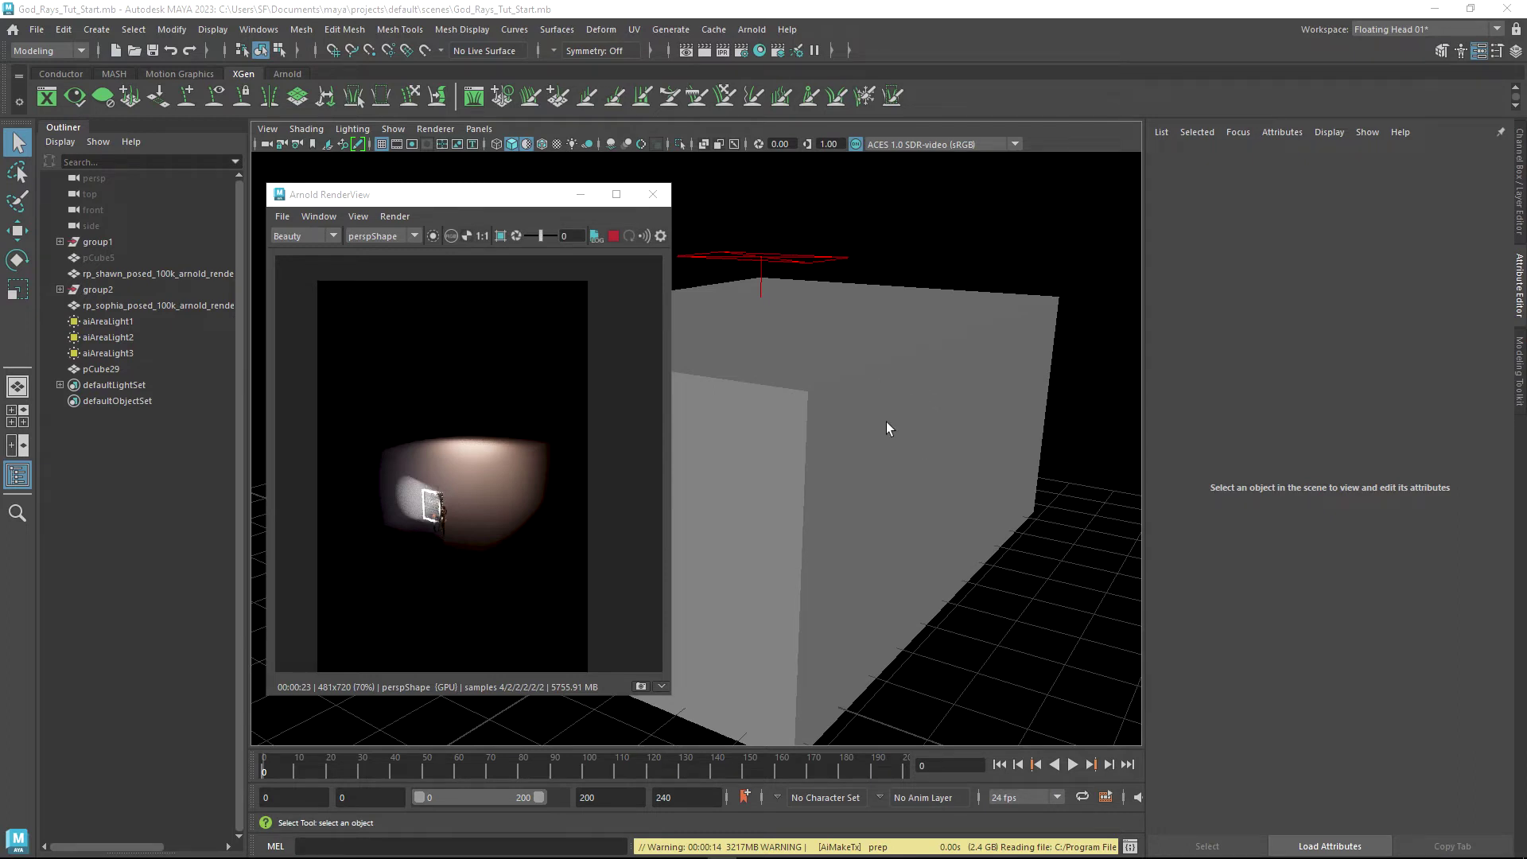
- Orbit around the box and lights, selecting aiAreaLight1 to view its attributes
scroll(886, 421, down, 5)
alt+drag(1002, 413, 902, 400)
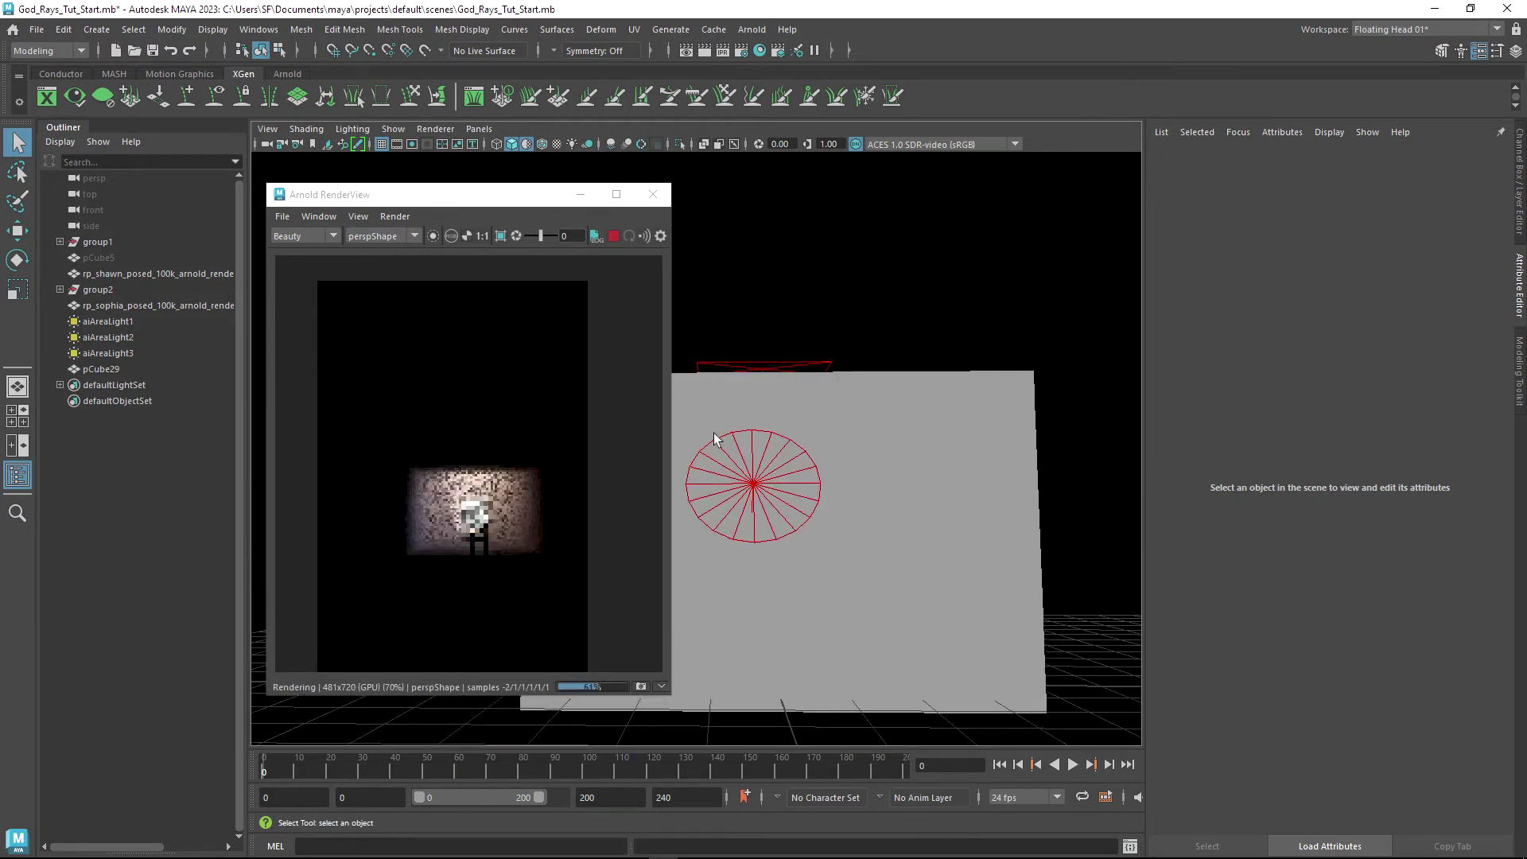
alt+drag(846, 500, 1142, 437)
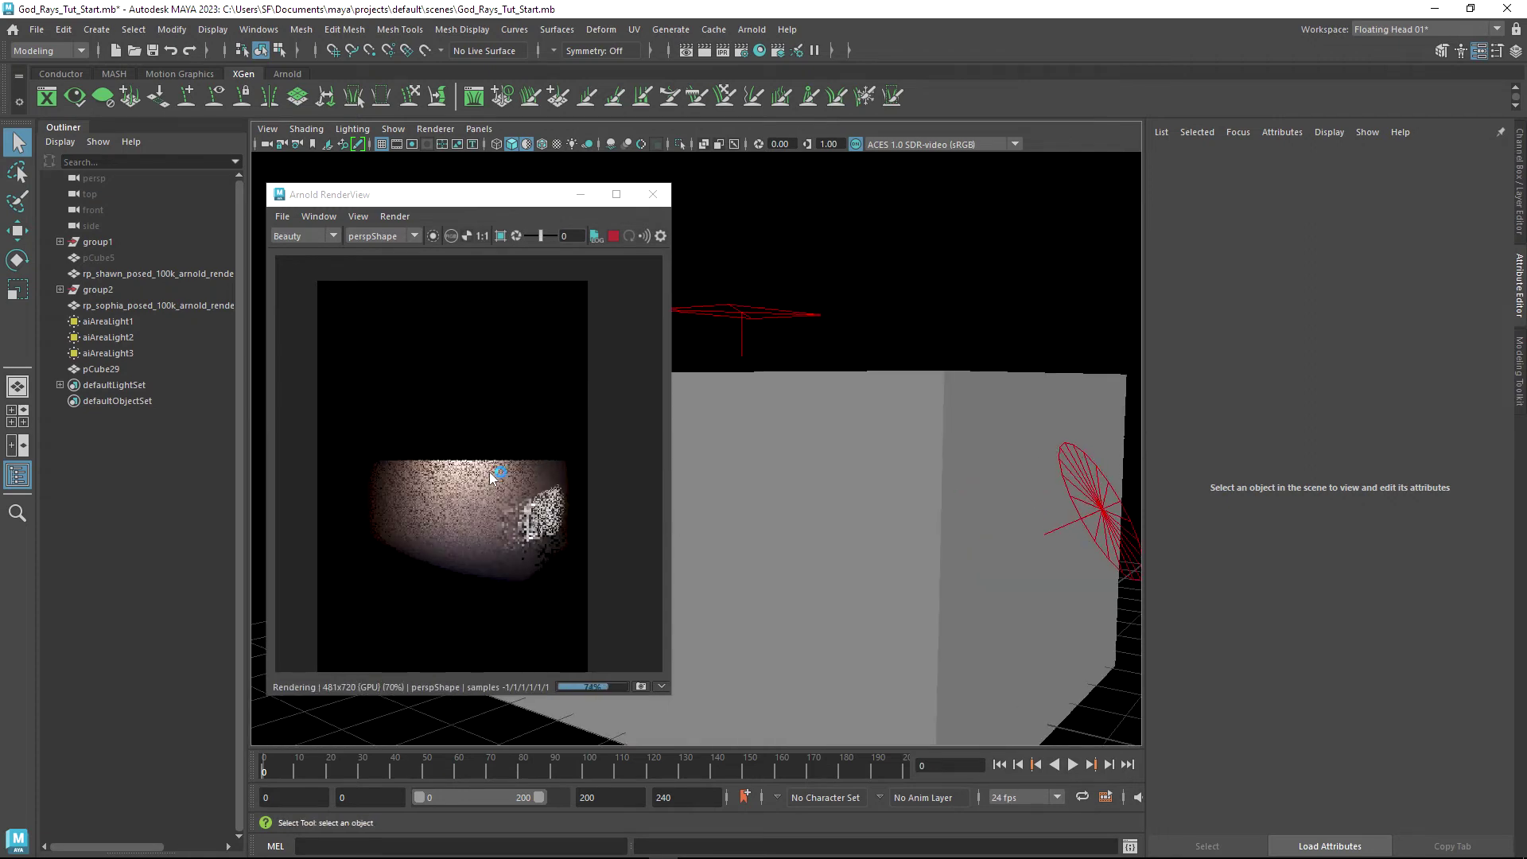
mouse_move(856, 490)
alt+mouse_down()
mouse_move(871, 484)
mouse_move(671, 498)
mouse_move(814, 504)
mouse_move(673, 522)
mouse_move(777, 501)
mouse_move(849, 461)
mouse_move(831, 501)
mouse_move(851, 493)
alt+mouse_up()
click(746, 465)
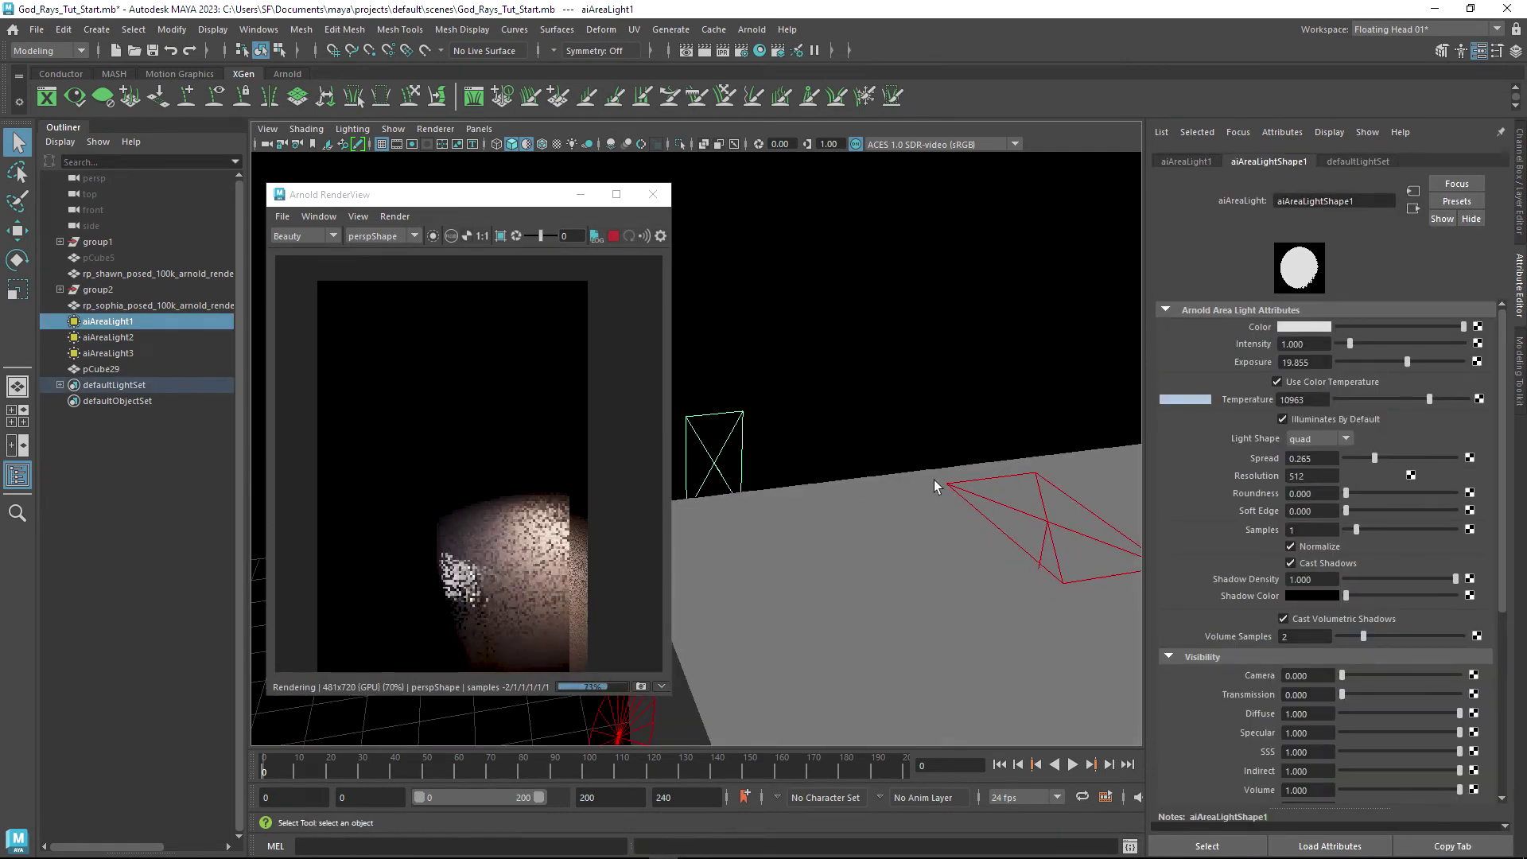
alt+middle_drag(933, 480, 885, 438)
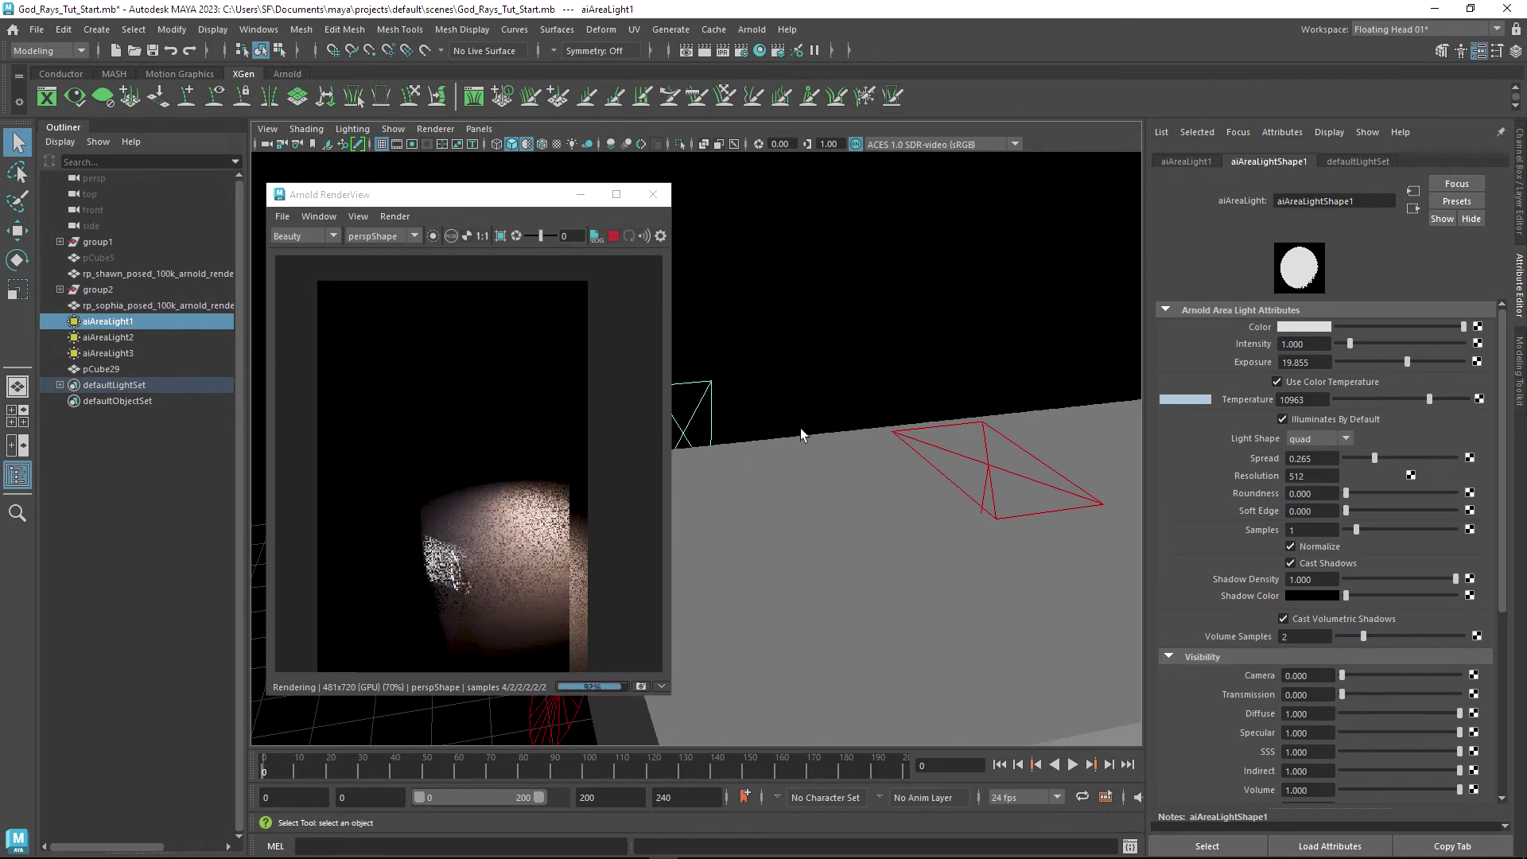
scroll(813, 423, down, 2)
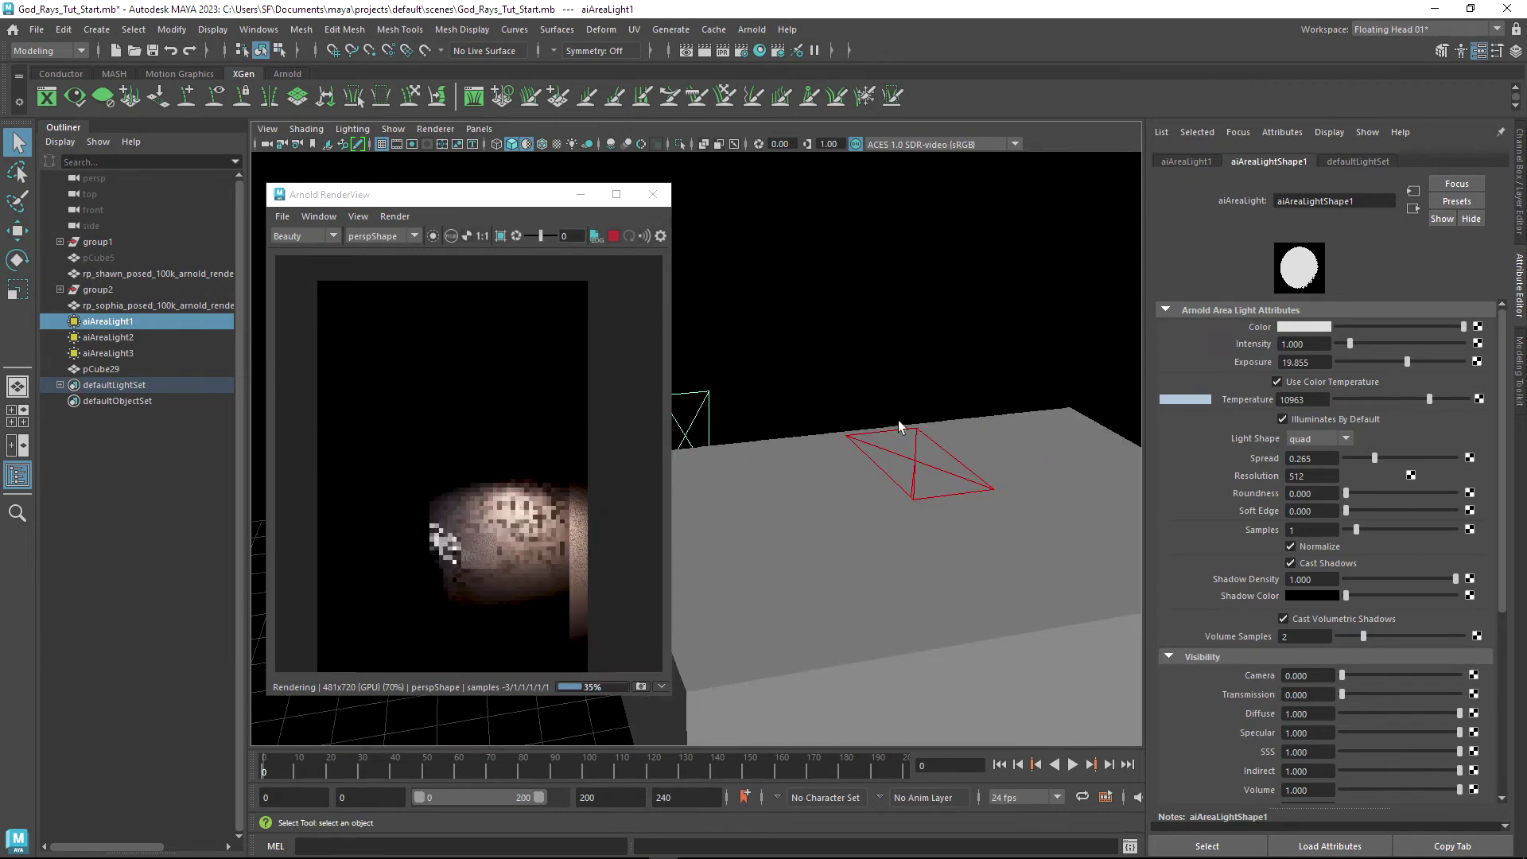
alt+drag(899, 420, 864, 426)
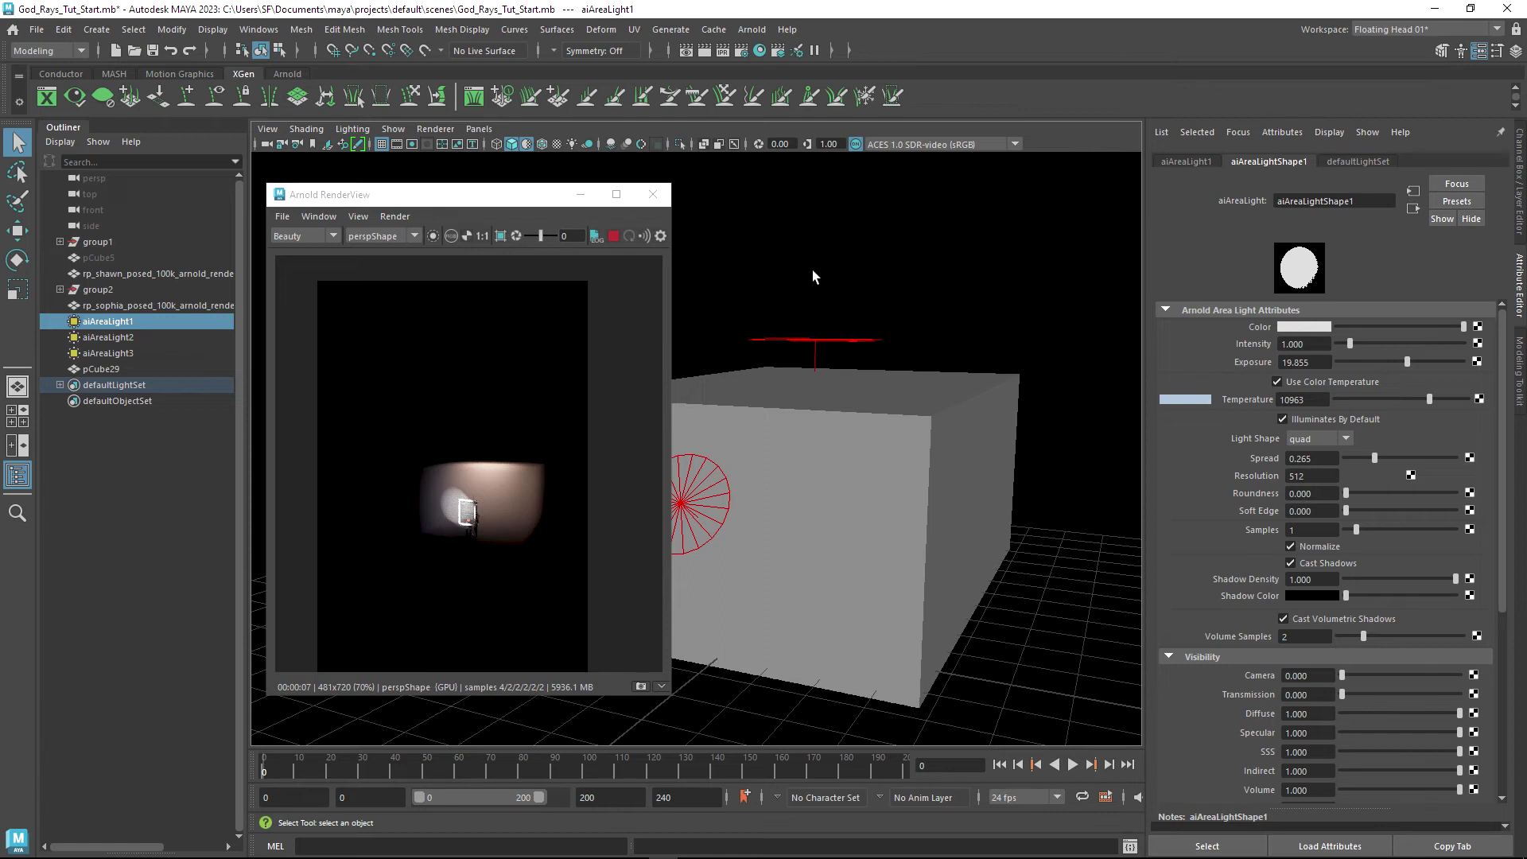
- Move pCube29 left along the X axis to 0.597 with the Move tool
click(870, 428)
alt+drag(719, 437, 819, 455)
alt+right_drag(818, 455, 849, 508)
key(w)
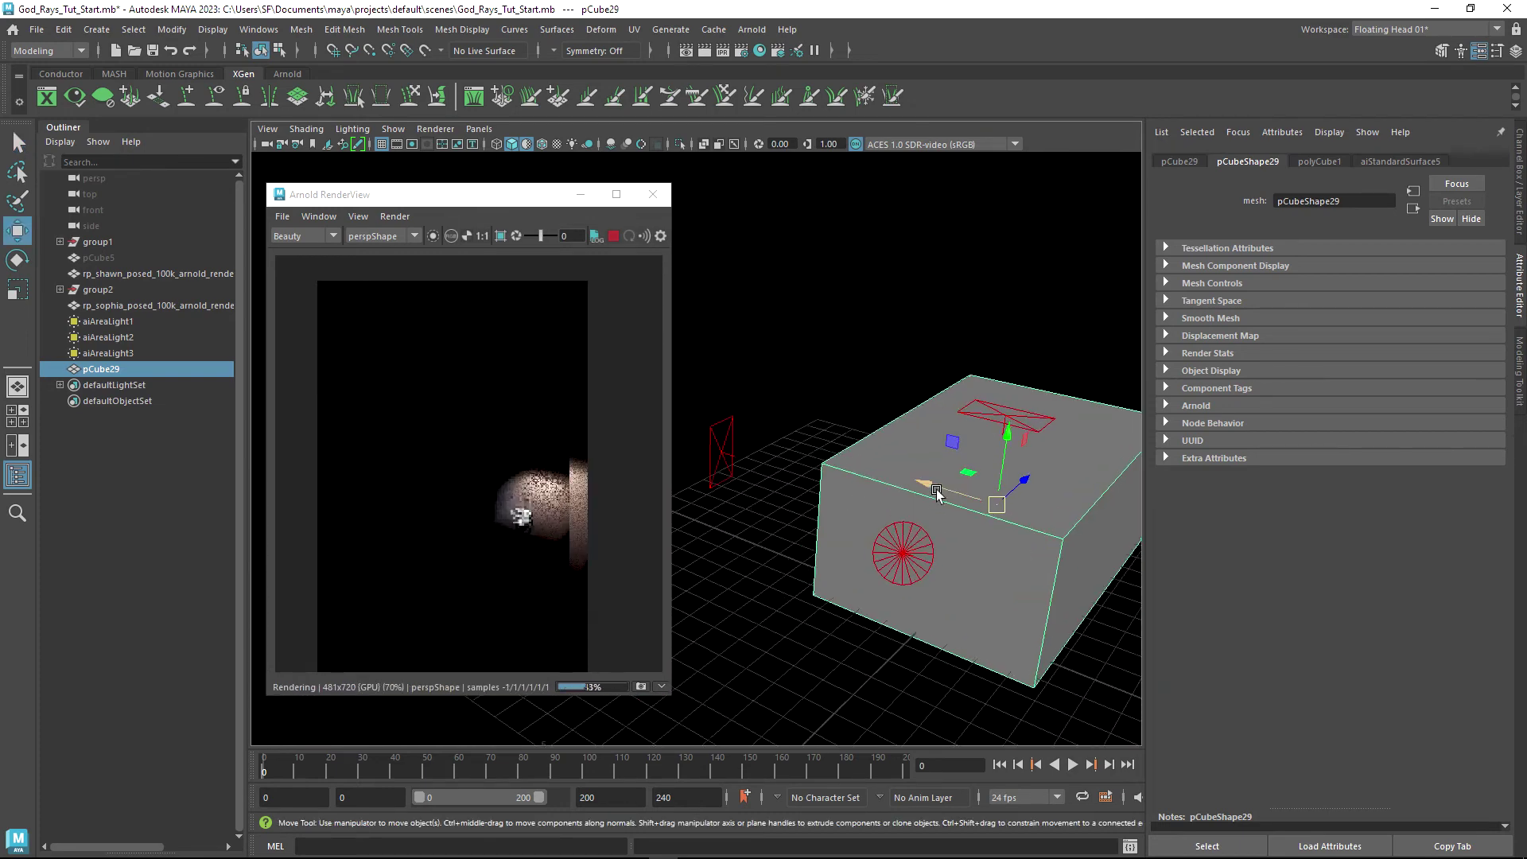
drag(924, 482, 743, 434)
alt+drag(864, 416, 846, 523)
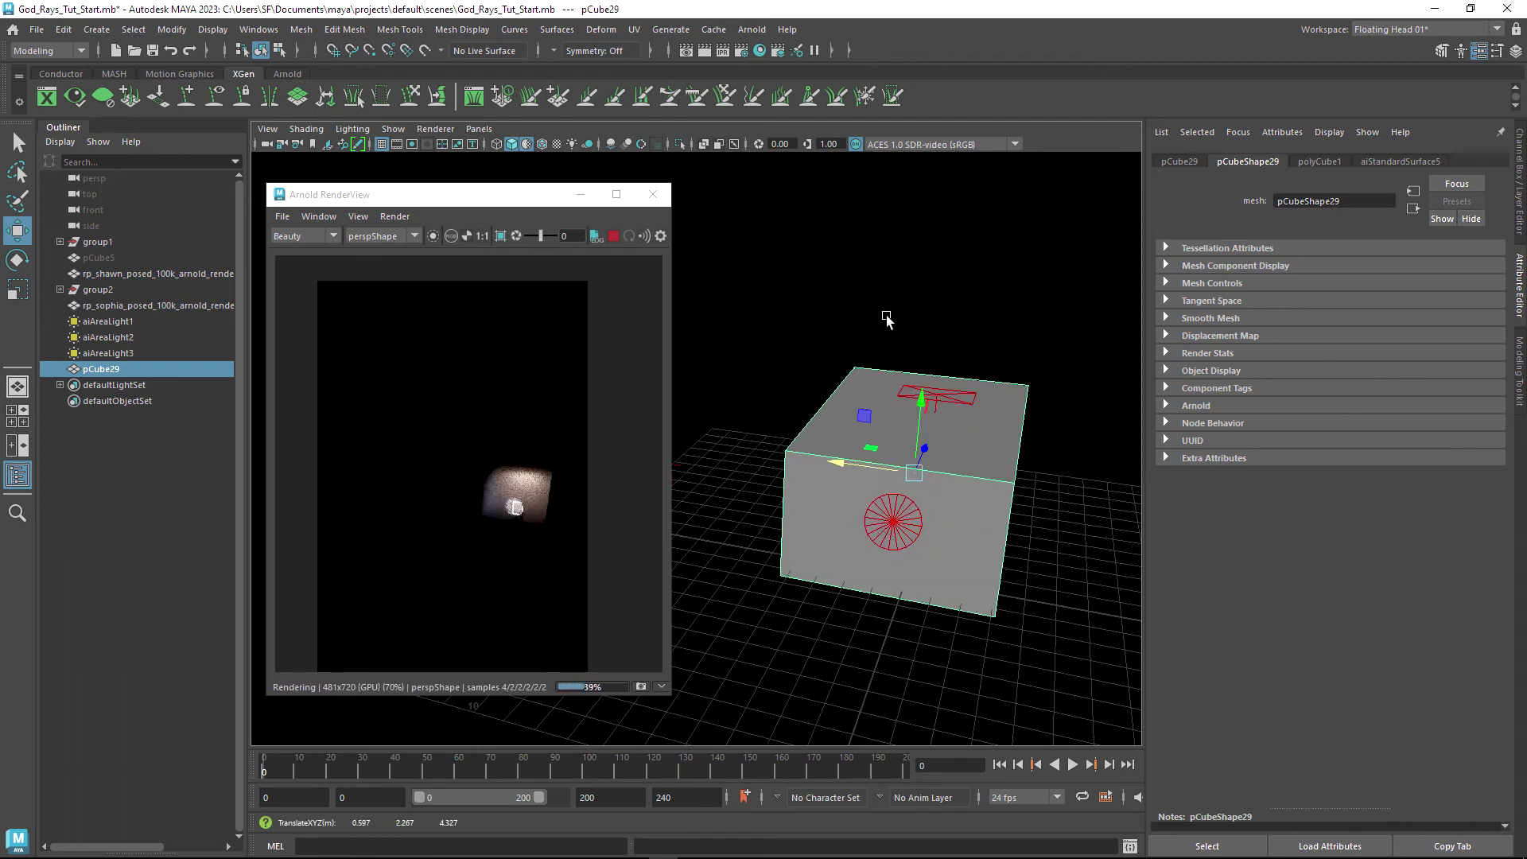